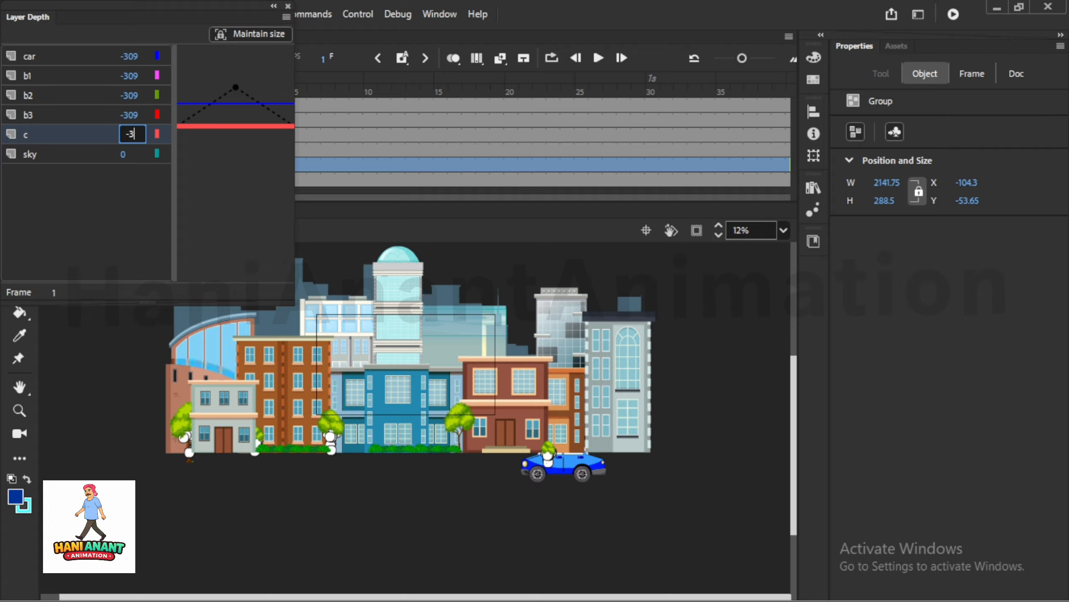
# - Set the layer depth of both the c and sky layers to -309
pyautogui.press('Return')
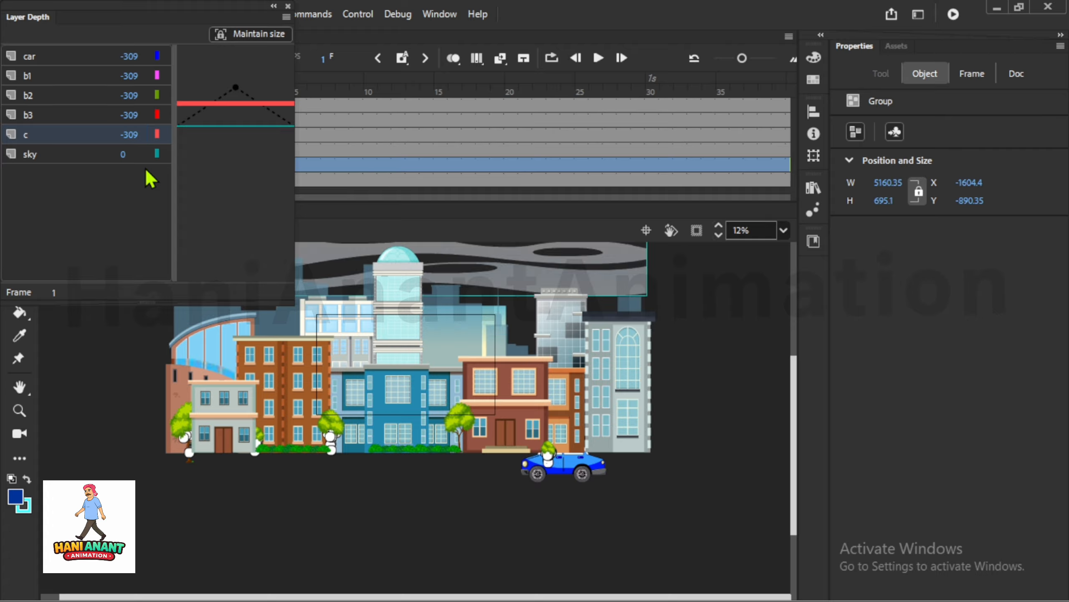
pyautogui.click(122, 154)
pyautogui.click(122, 154)
pyautogui.write('-')
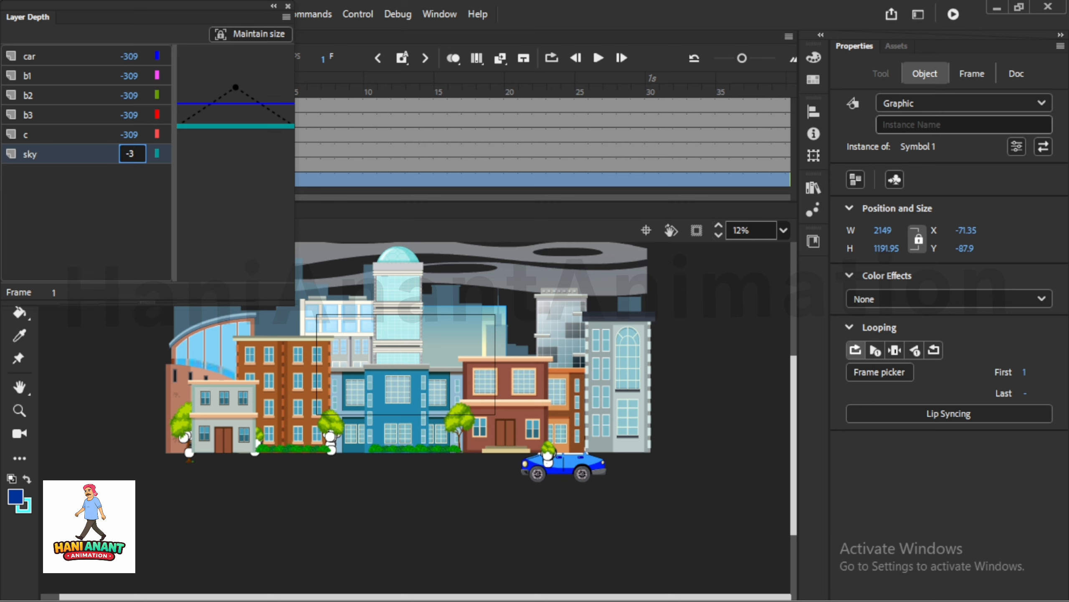
pyautogui.write('309')
pyautogui.press('Return')
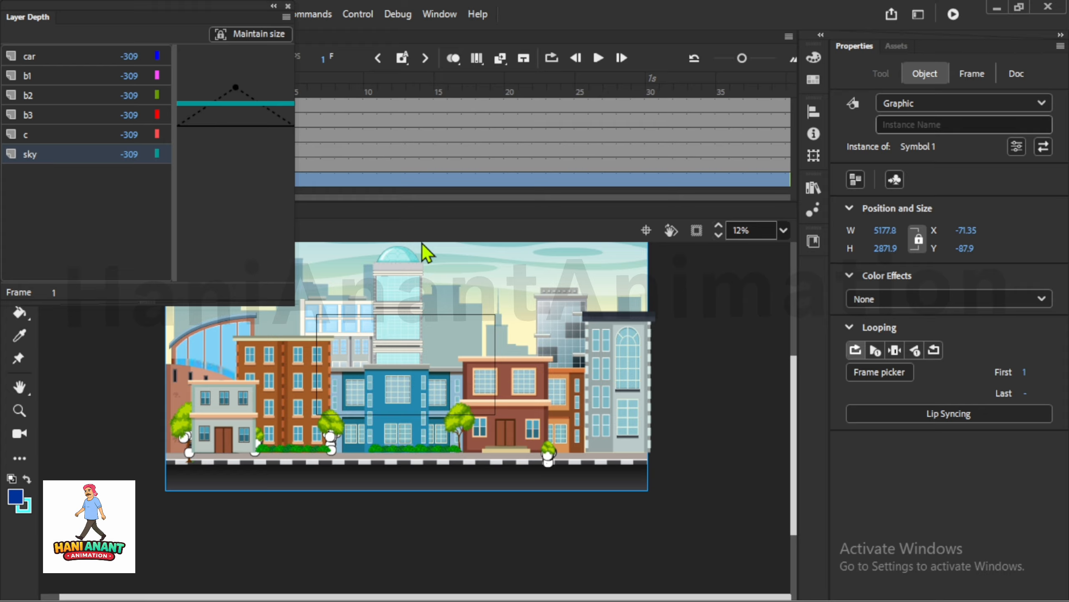
# - Bring the car layer forward to depth -340 and move the car up onto the road, at about Y 805.5
pyautogui.click(39, 57)
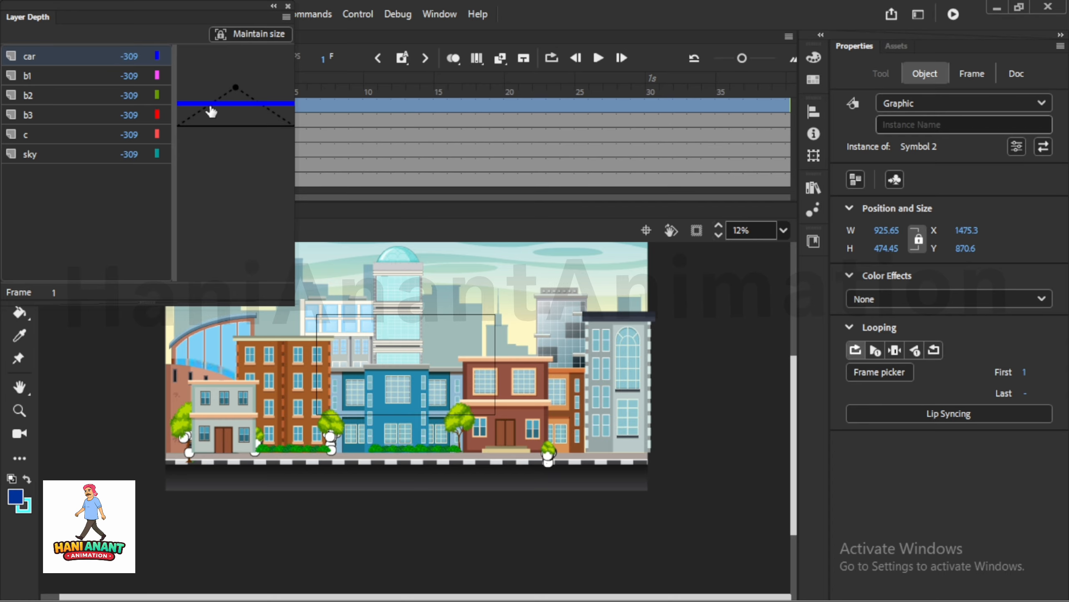
pyautogui.moveTo(211, 108); pyautogui.dragTo(211, 108)
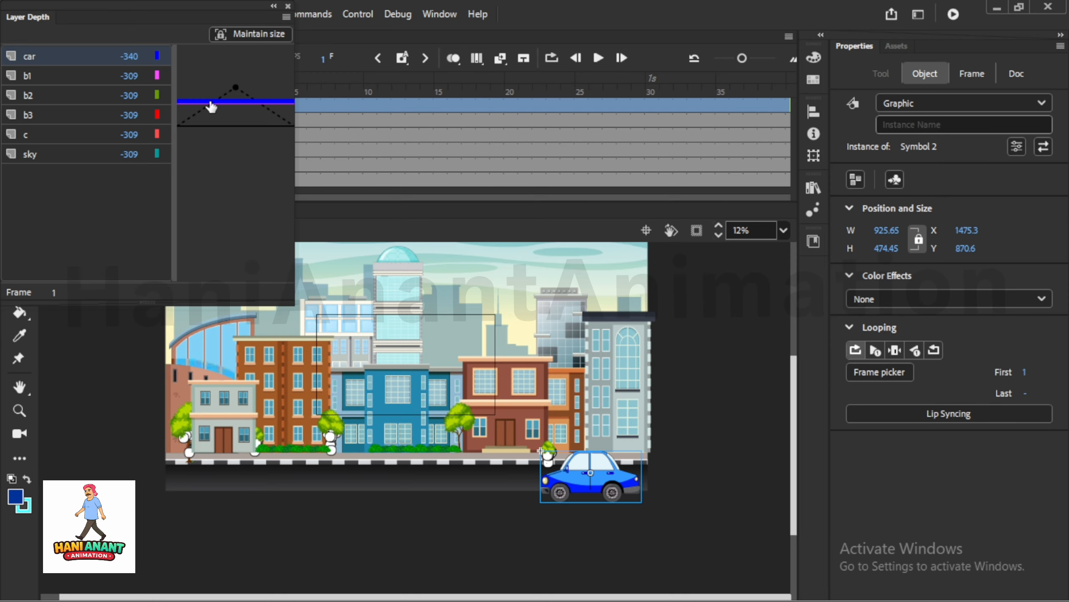
pyautogui.scroll(4, 625, 492)
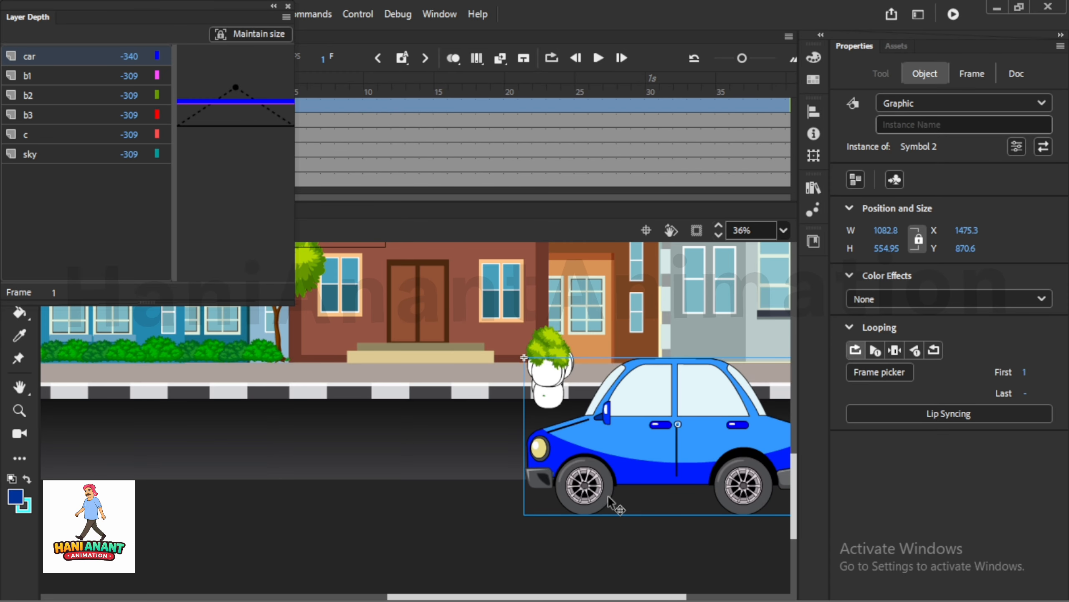
pyautogui.scroll(-3, 659, 450)
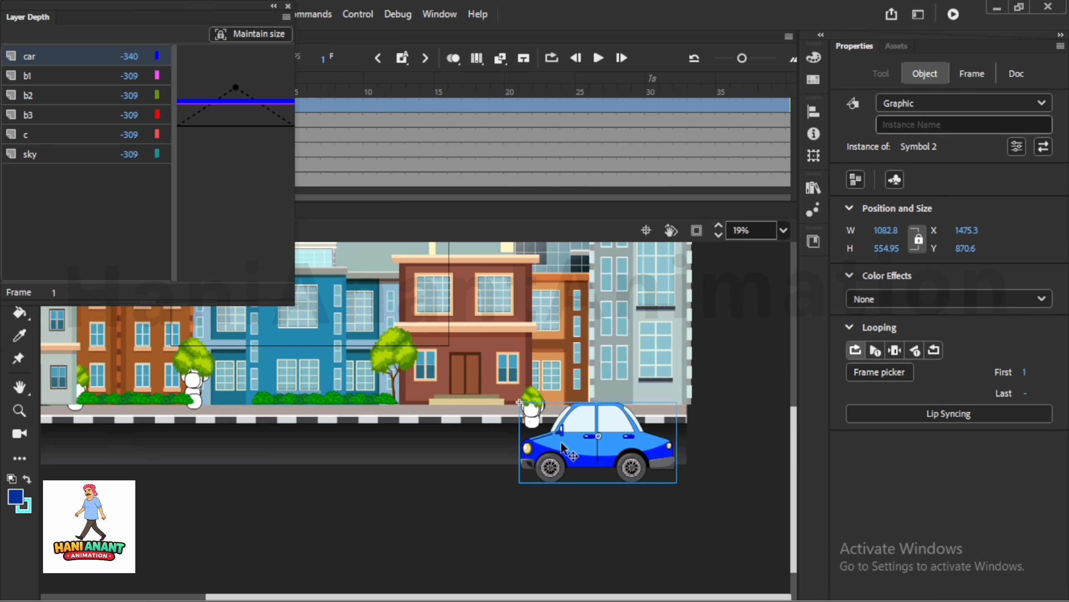
pyautogui.scroll(1, 567, 456)
pyautogui.moveTo(590, 501); pyautogui.dragTo(590, 473)
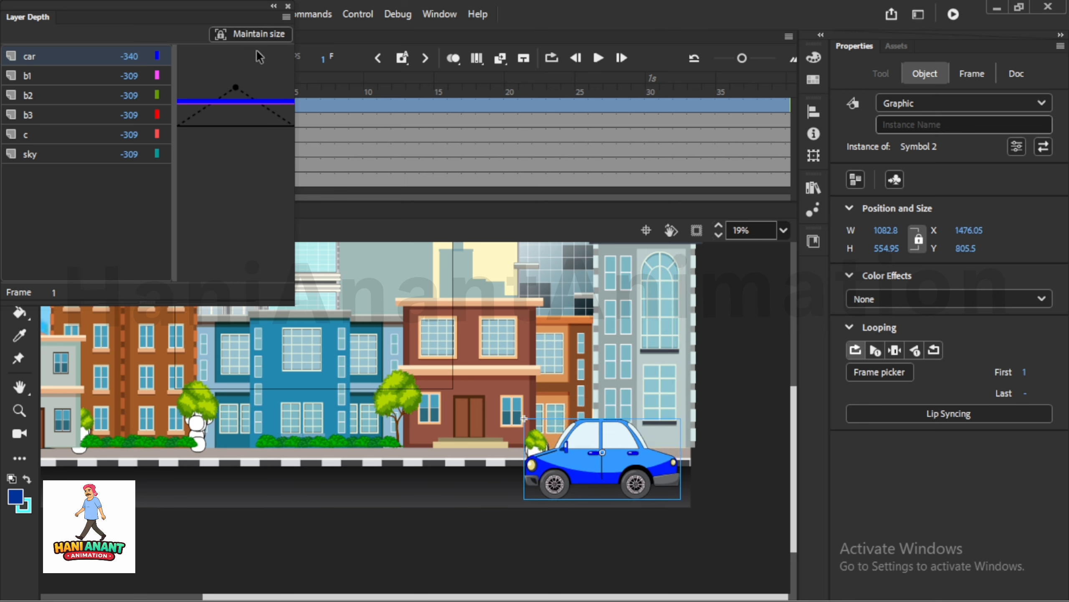
# - Collapse the Layer Depth panel, park it clear of the timeline layers, and deselect the car
pyautogui.click(274, 6)
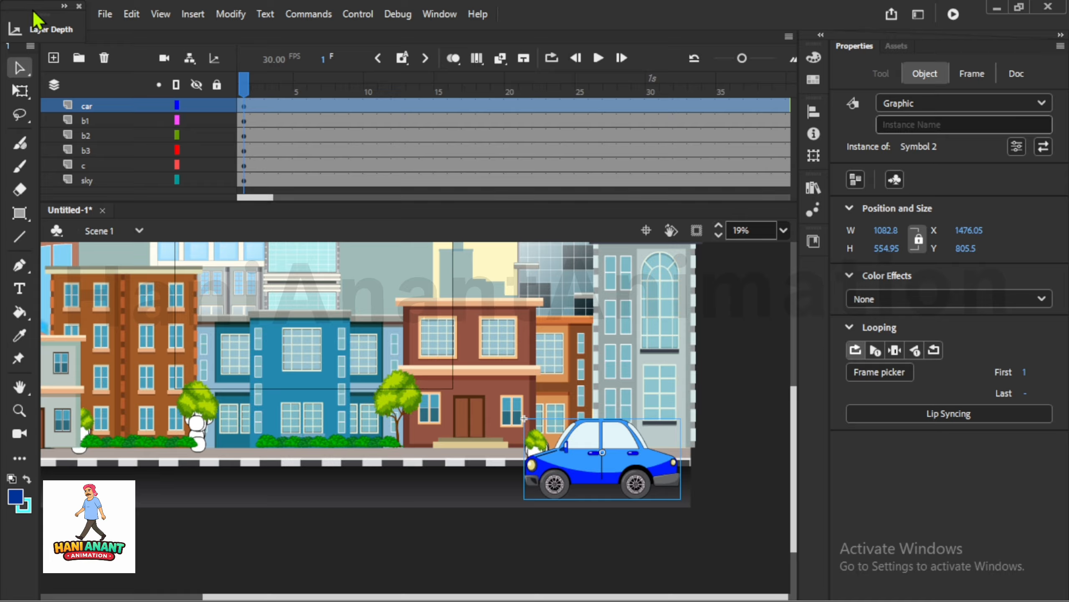
pyautogui.moveTo(44, 9); pyautogui.dragTo(720, 19)
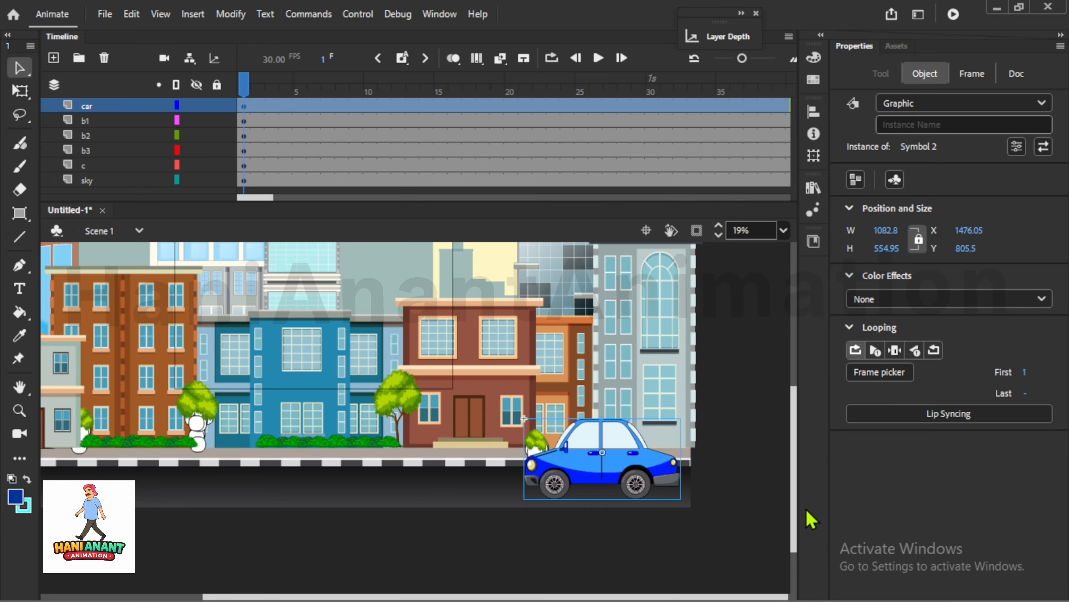
pyautogui.scroll(-3, 436, 520)
pyautogui.click(650, 421)
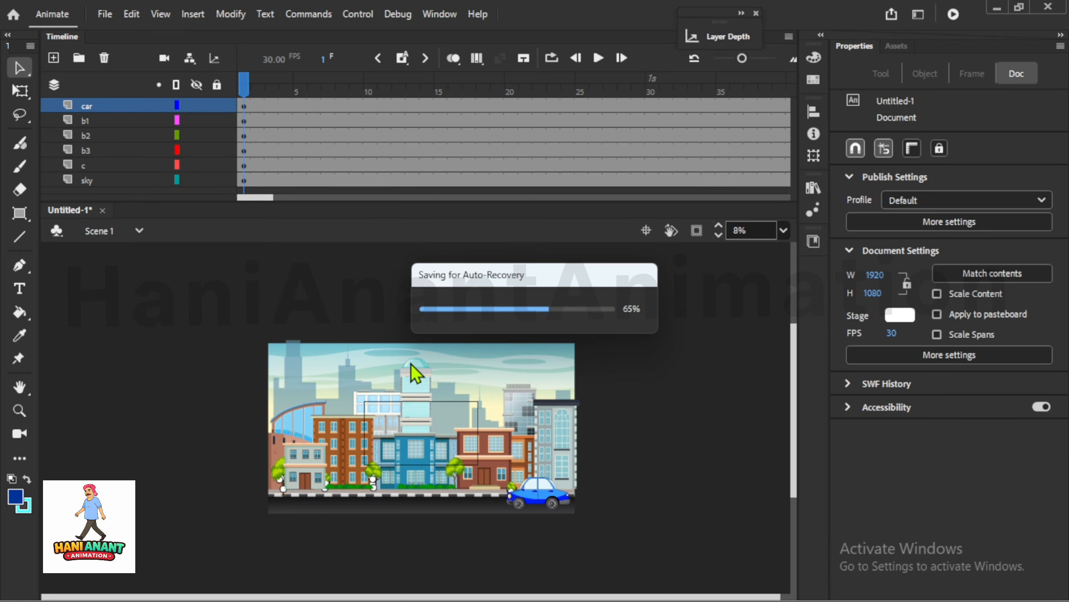
# - Add a camera to the scene and briefly preview the artwork clipped to the stage bounds
pyautogui.press('c')
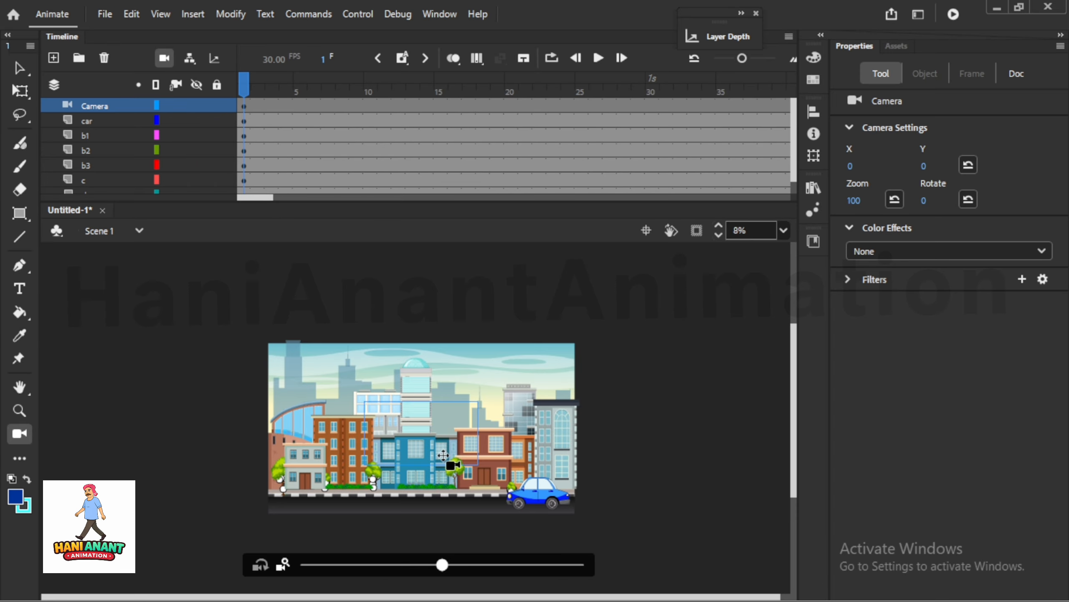
pyautogui.scroll(2, 426, 475)
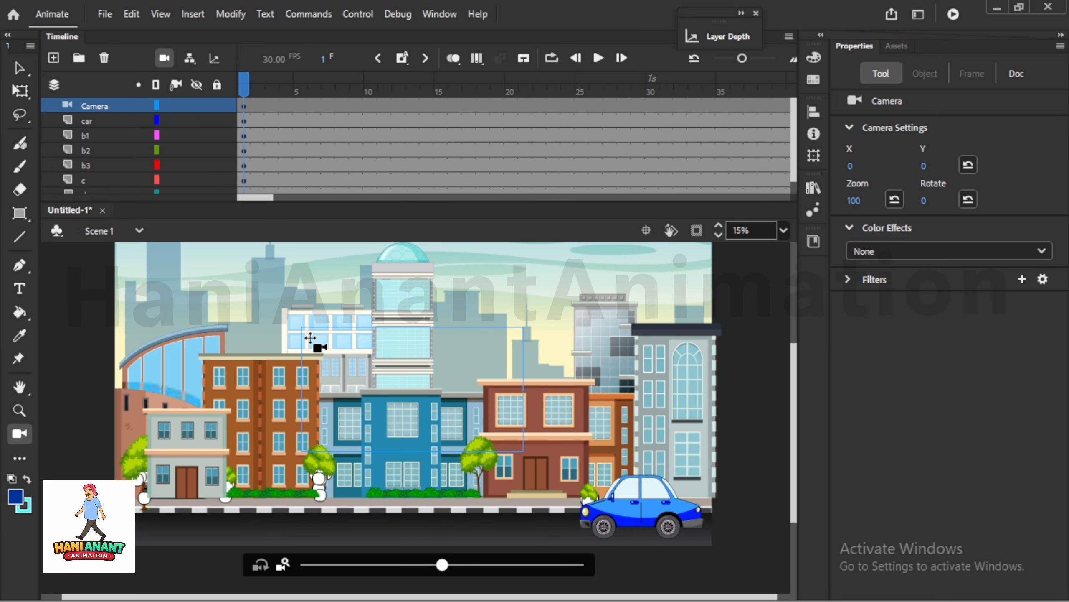
pyautogui.click(697, 230)
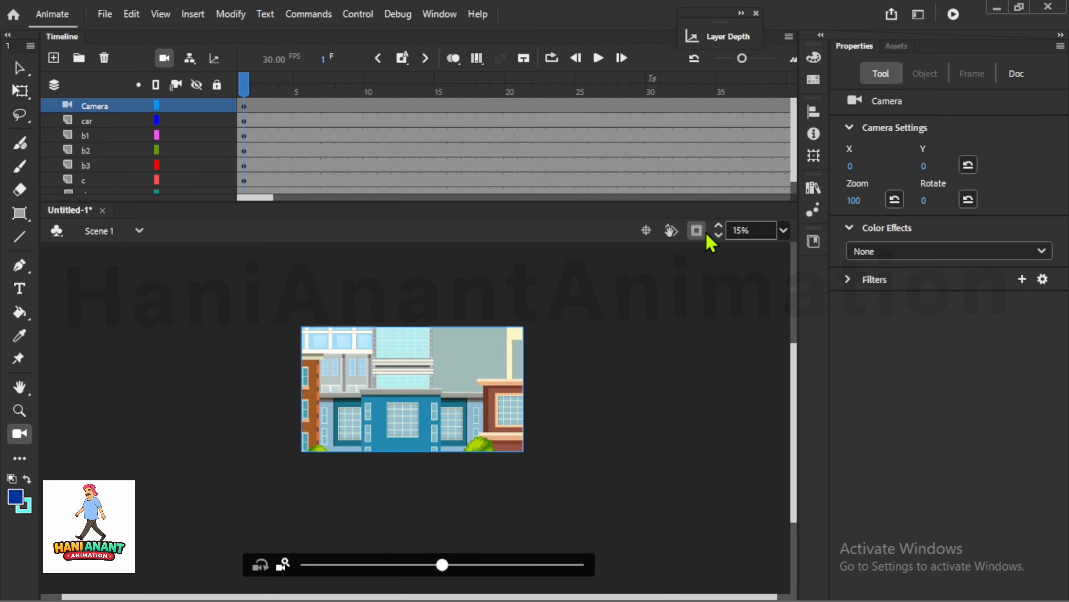
pyautogui.click(697, 231)
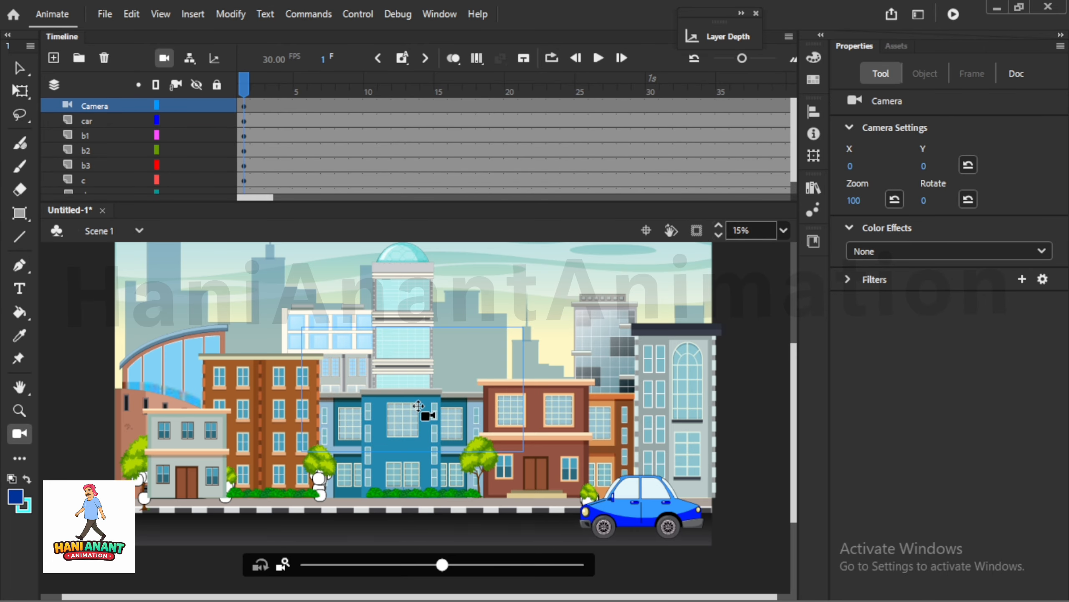
# - Zoom the camera out to 56 and reposition it so that the street scene fills the frame
pyautogui.scroll(-5, 423, 451)
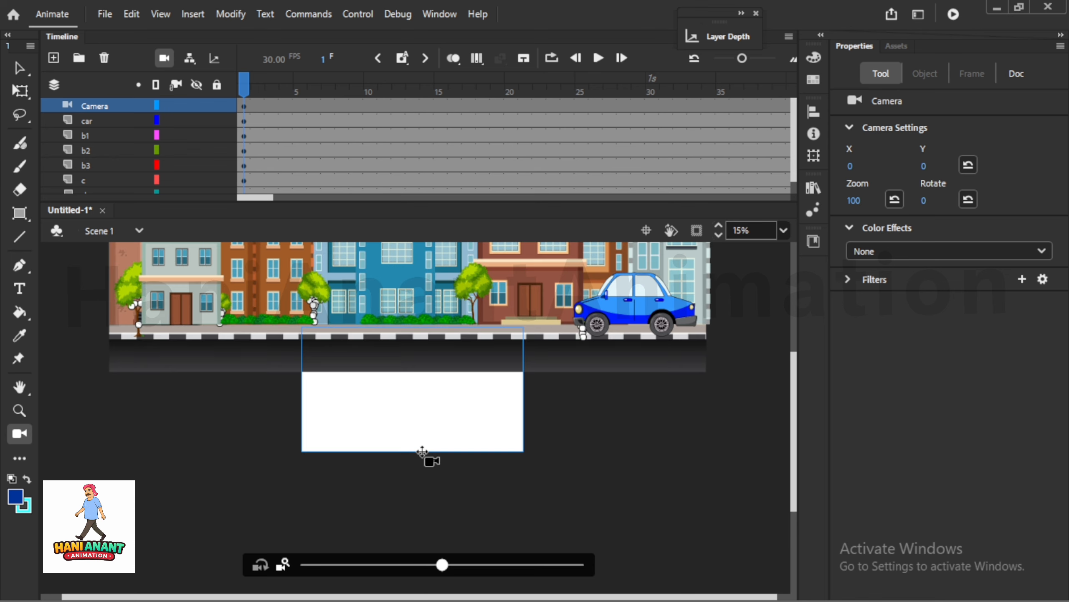
pyautogui.moveTo(469, 403); pyautogui.dragTo(501, 414)
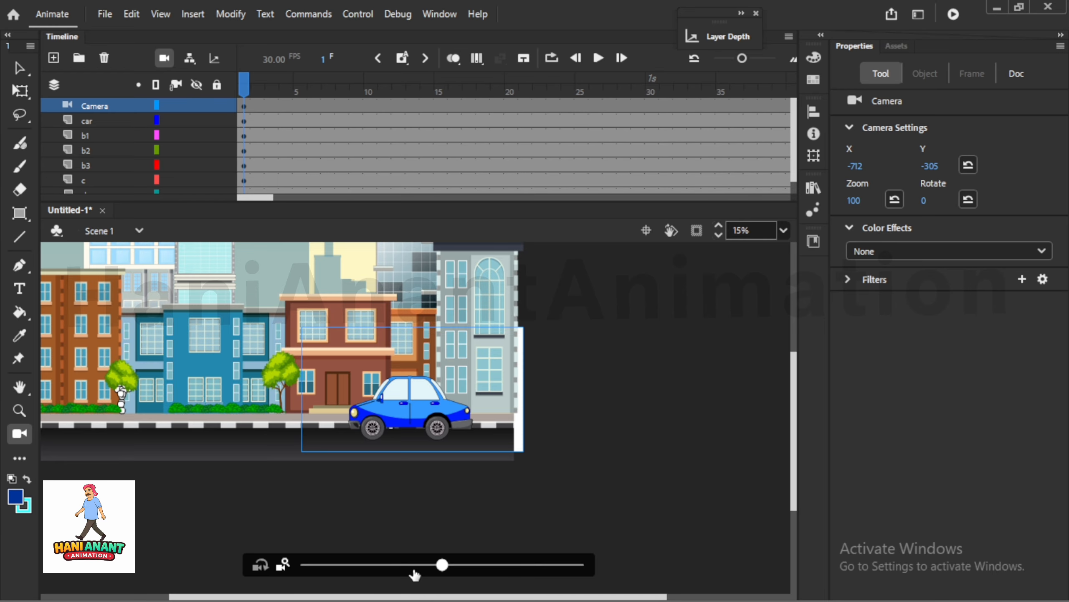
pyautogui.moveTo(414, 570); pyautogui.dragTo(394, 563)
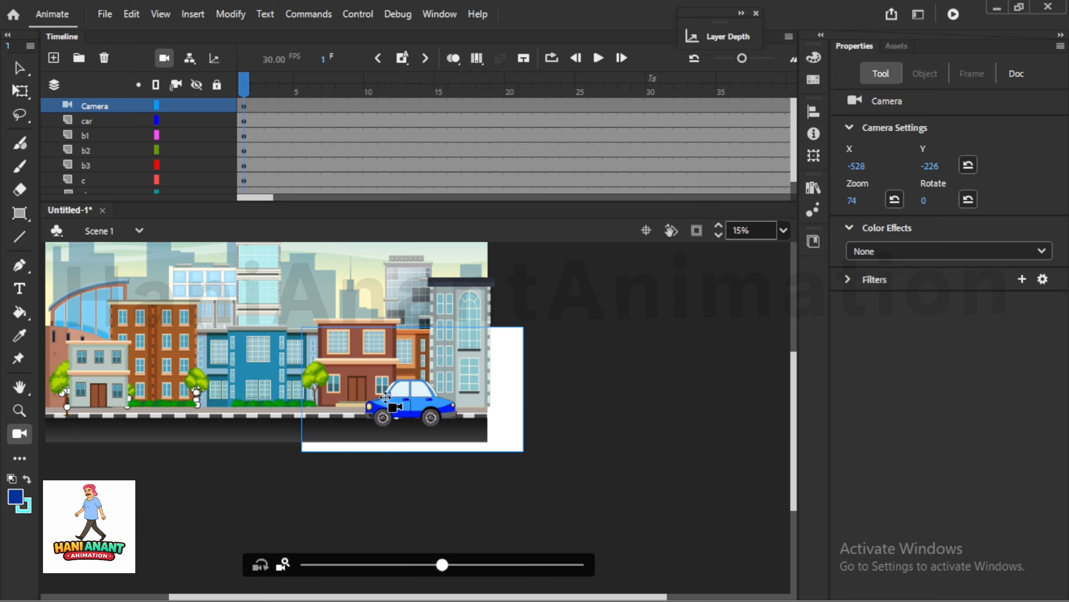
pyautogui.moveTo(380, 383); pyautogui.dragTo(346, 389)
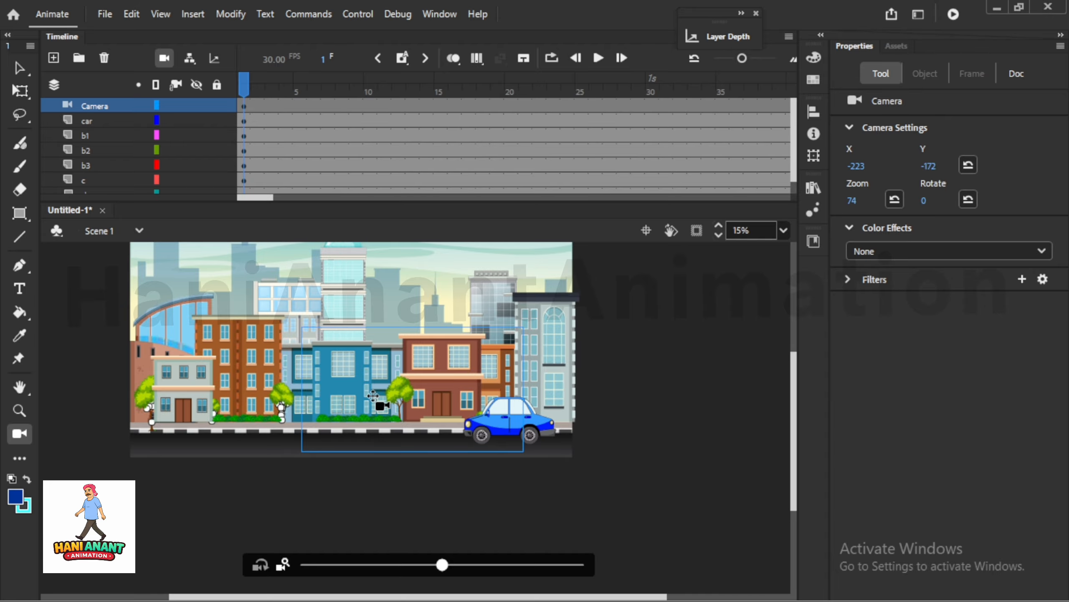
pyautogui.moveTo(373, 396); pyautogui.dragTo(392, 396)
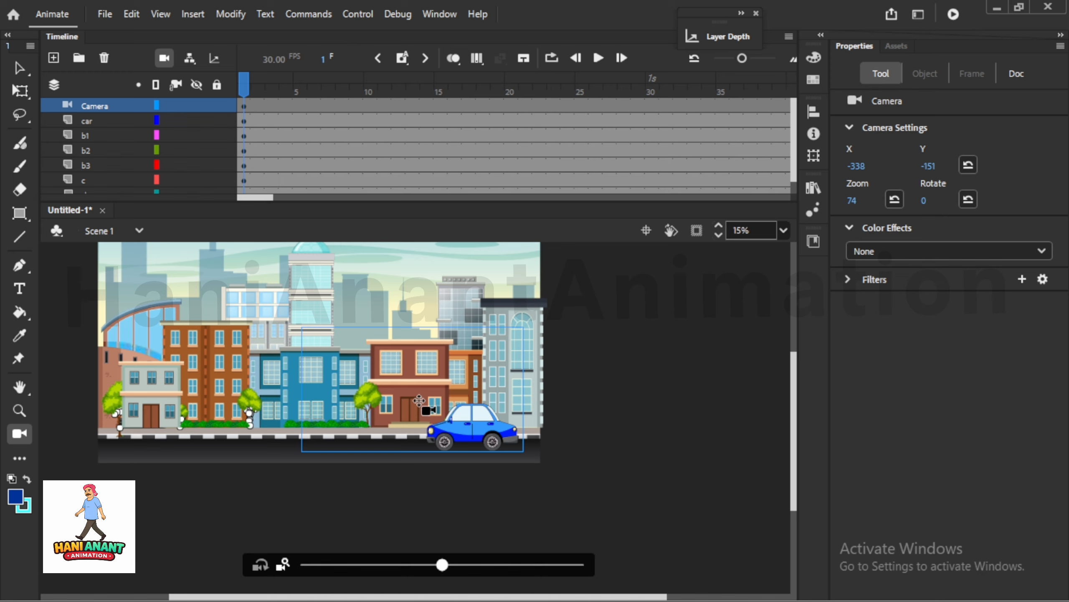
pyautogui.moveTo(432, 394); pyautogui.dragTo(435, 397)
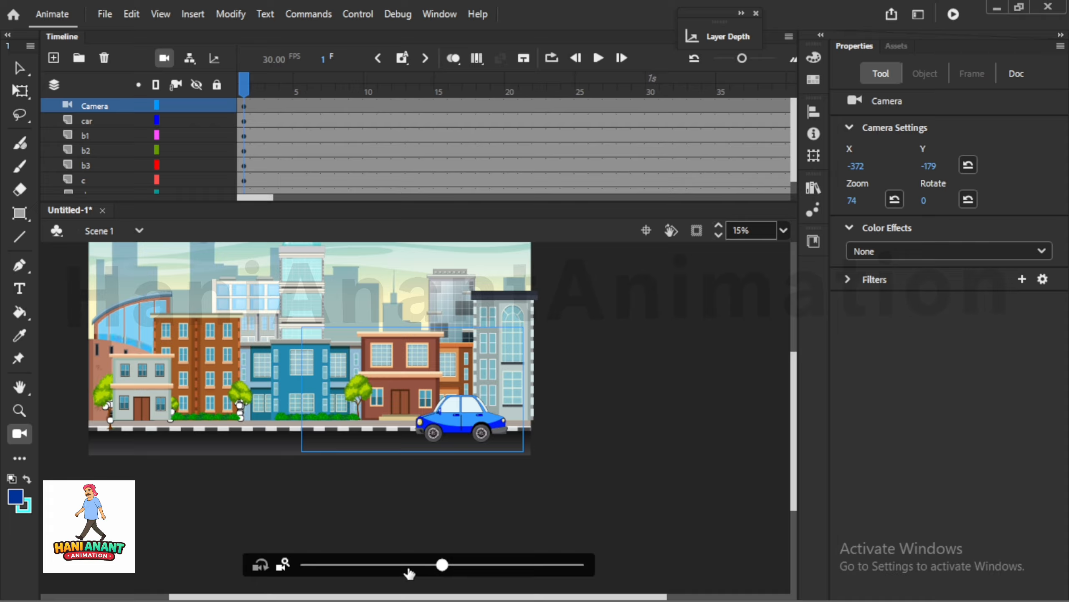
pyautogui.moveTo(396, 572); pyautogui.dragTo(395, 569)
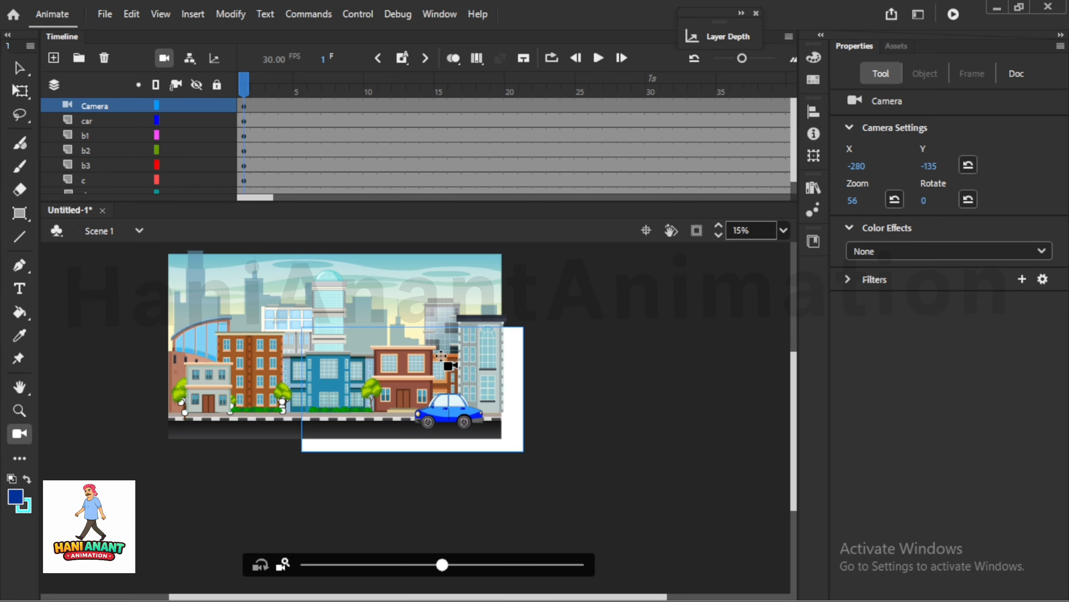
pyautogui.moveTo(441, 356); pyautogui.dragTo(414, 364)
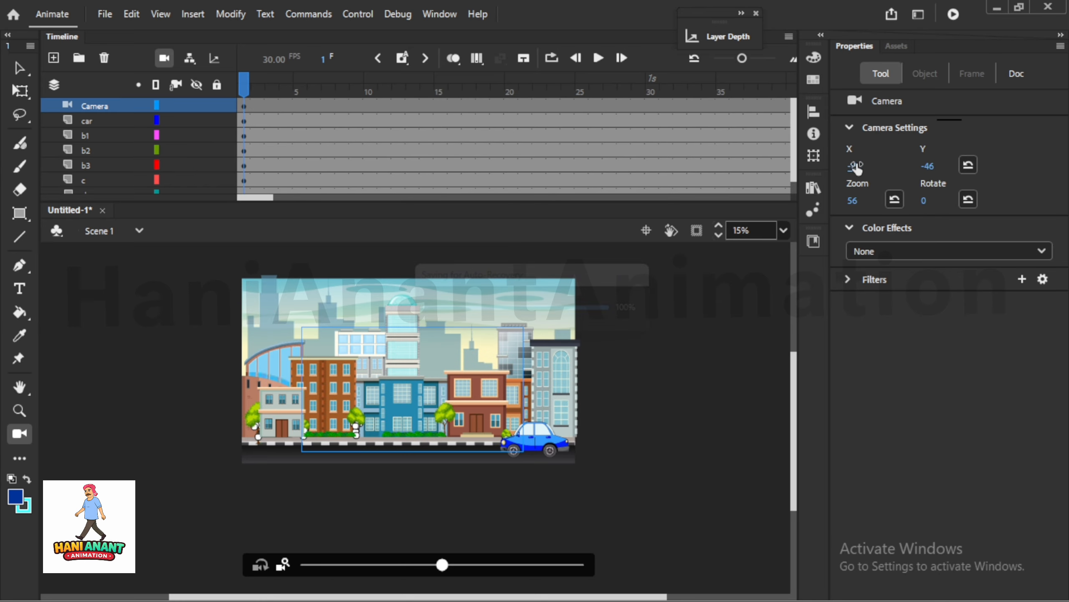
# - Adjust the opening camera position to X -185 and Y -72, framing the car with the road
pyautogui.moveTo(868, 166); pyautogui.dragTo(833, 165)
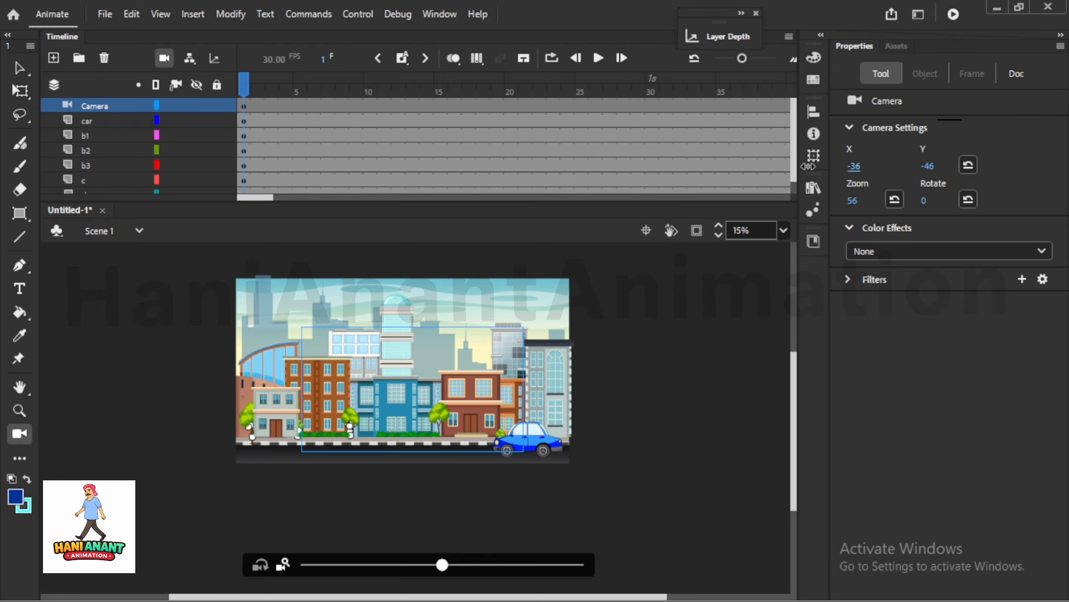
pyautogui.moveTo(709, 180); pyautogui.dragTo(738, 184)
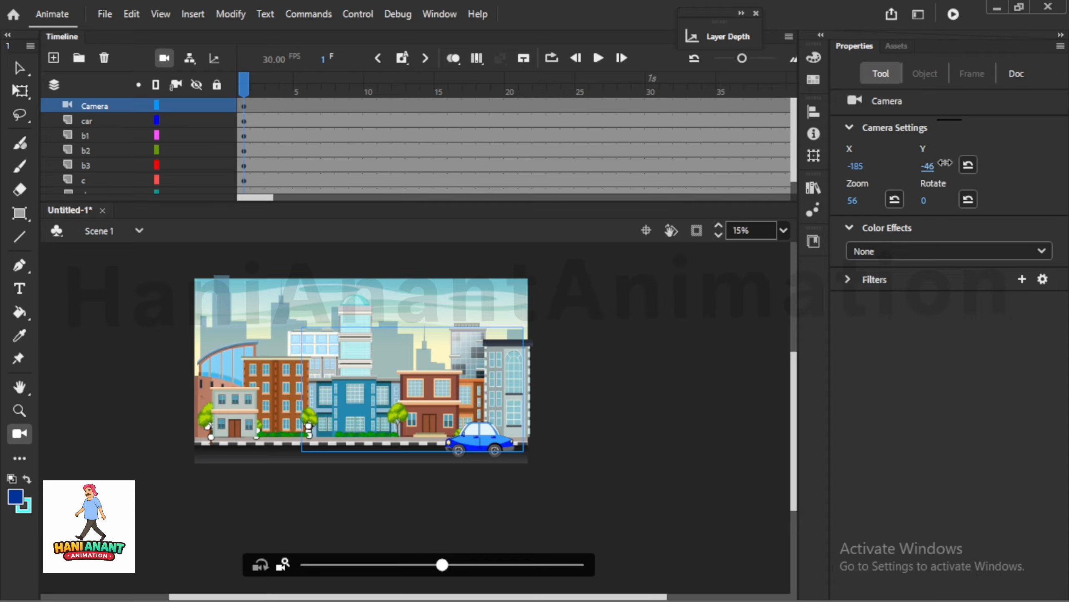
pyautogui.moveTo(945, 163); pyautogui.dragTo(907, 155)
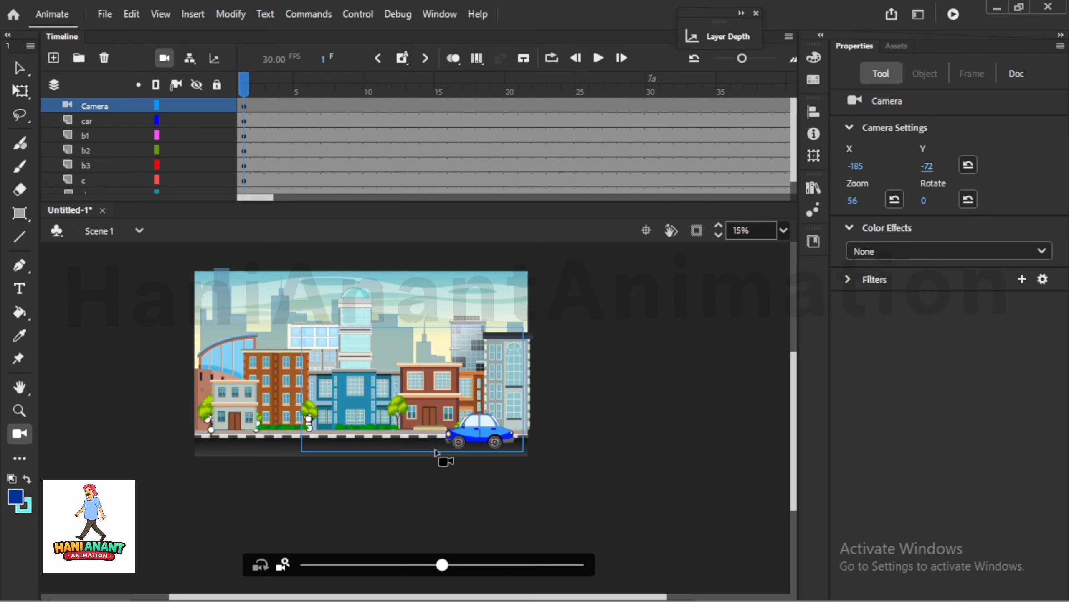
# - Set the camera's X position to 204 at frame 60 and apply a classic tween to the Camera layer
pyautogui.moveTo(250, 199); pyautogui.dragTo(288, 210)
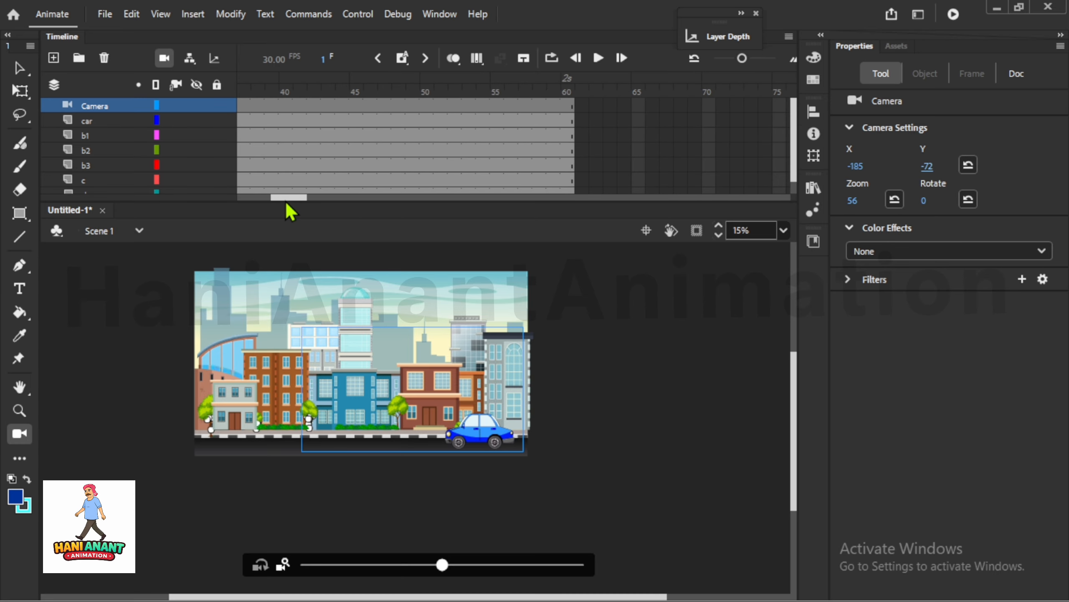
pyautogui.click(570, 82)
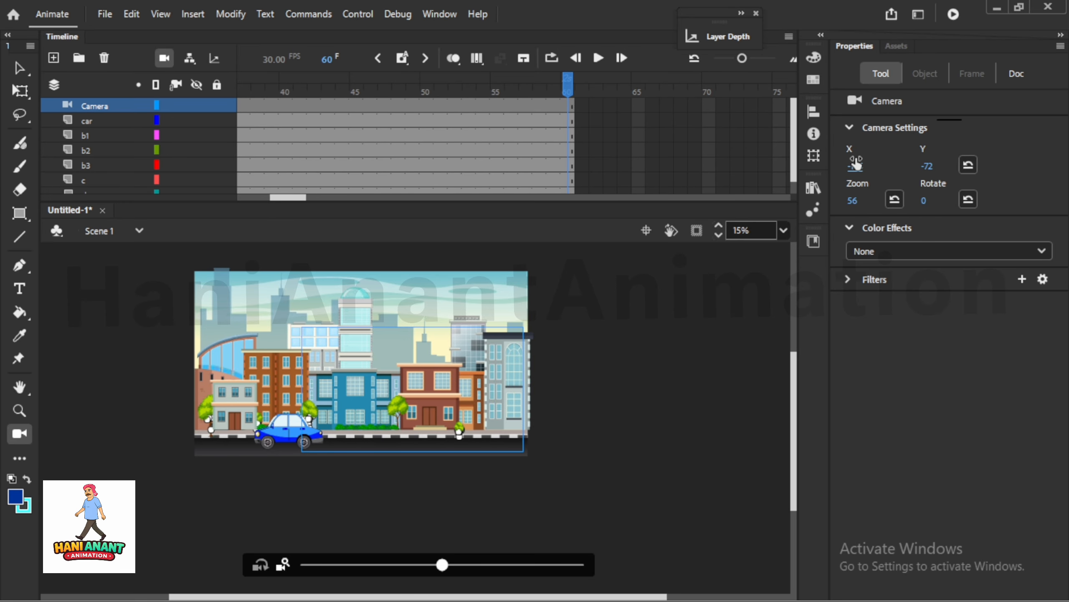
pyautogui.moveTo(662, 183); pyautogui.dragTo(621, 183)
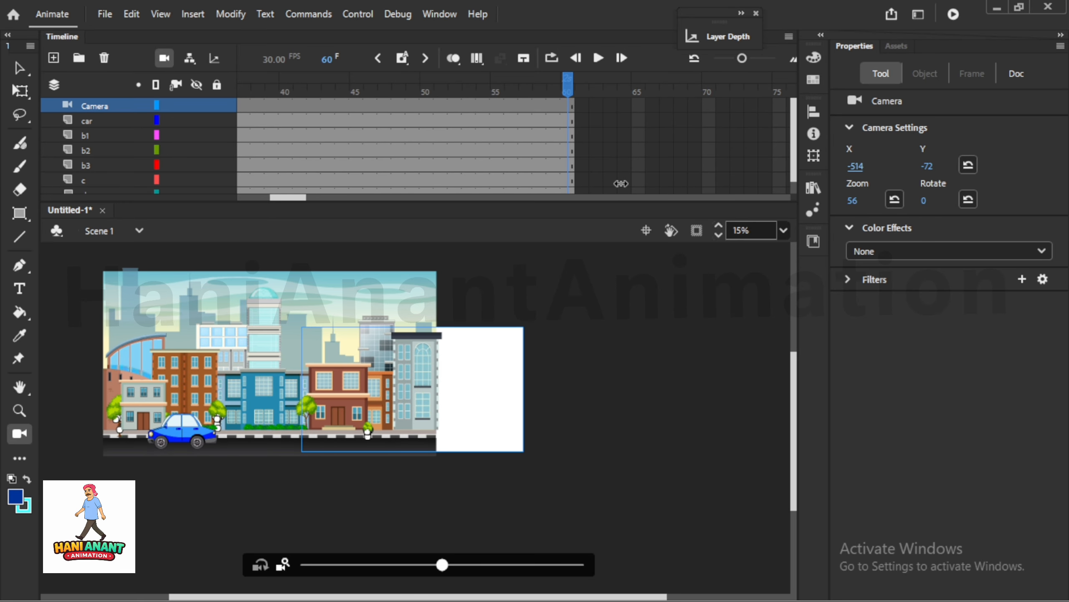
pyautogui.moveTo(1065, 184); pyautogui.dragTo(1065, 183)
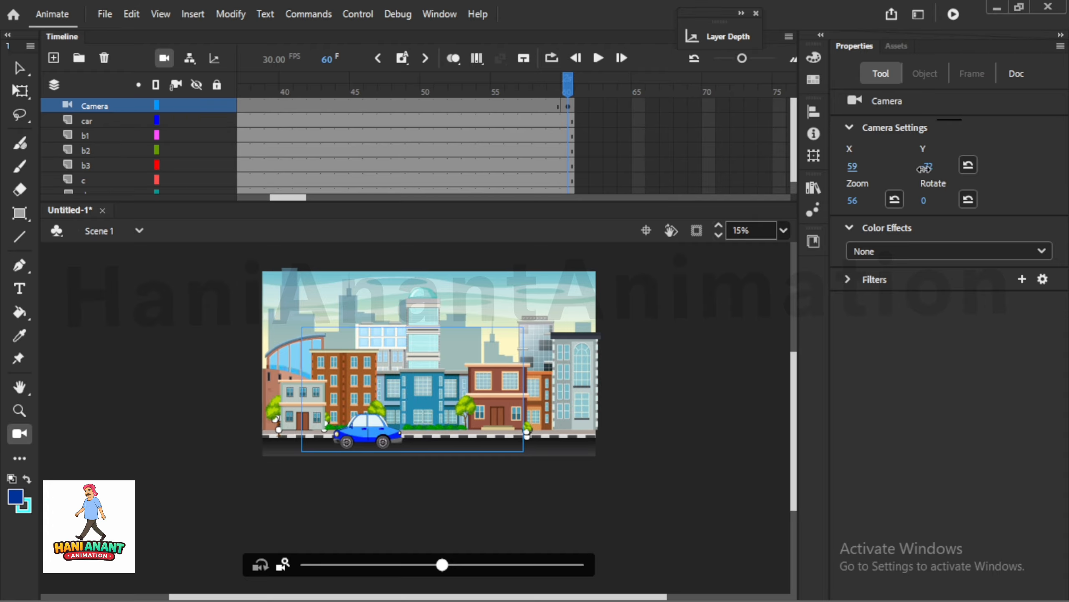
pyautogui.moveTo(853, 168); pyautogui.dragTo(948, 167)
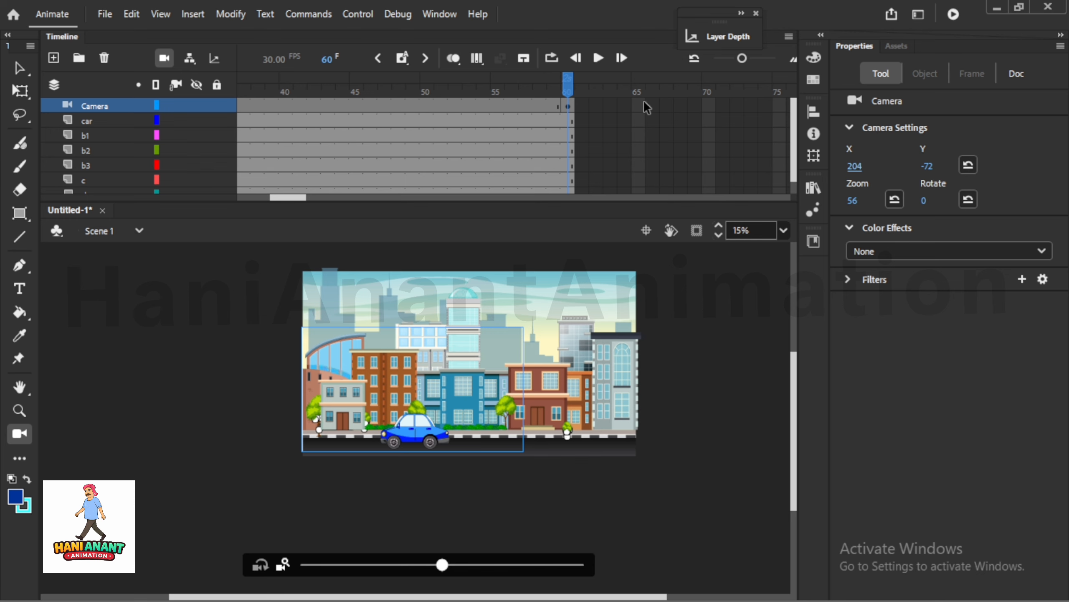
pyautogui.rightClick(459, 106)
pyautogui.click(465, 113)
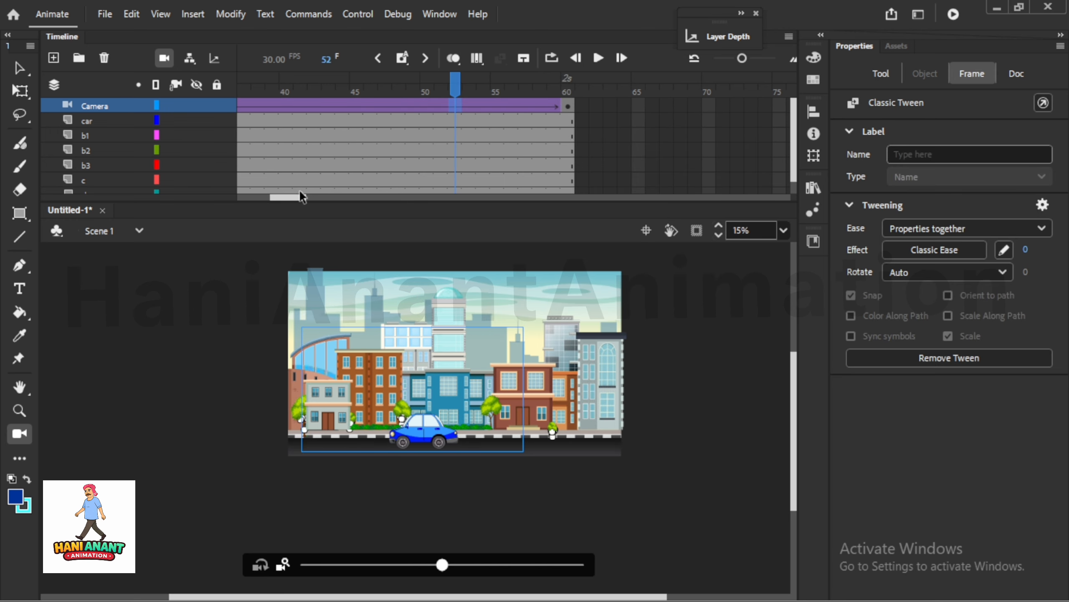
# - Play the camera pan from the first frame and check the opening and middle camera positions along the timeline
pyautogui.moveTo(296, 197); pyautogui.dragTo(217, 193)
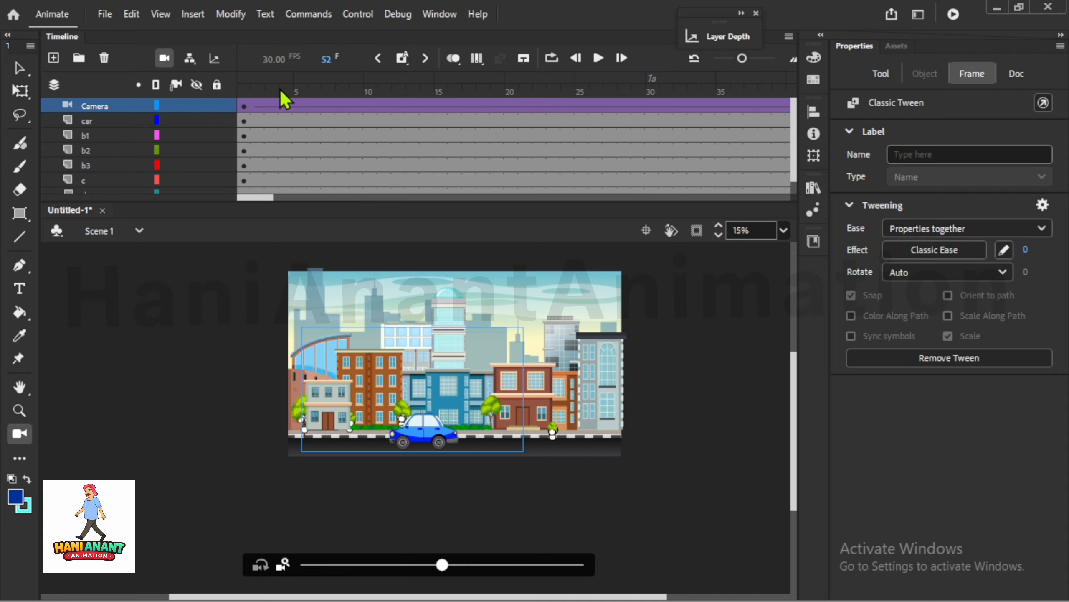
pyautogui.moveTo(279, 90); pyautogui.dragTo(146, 105)
pyautogui.press('Return')
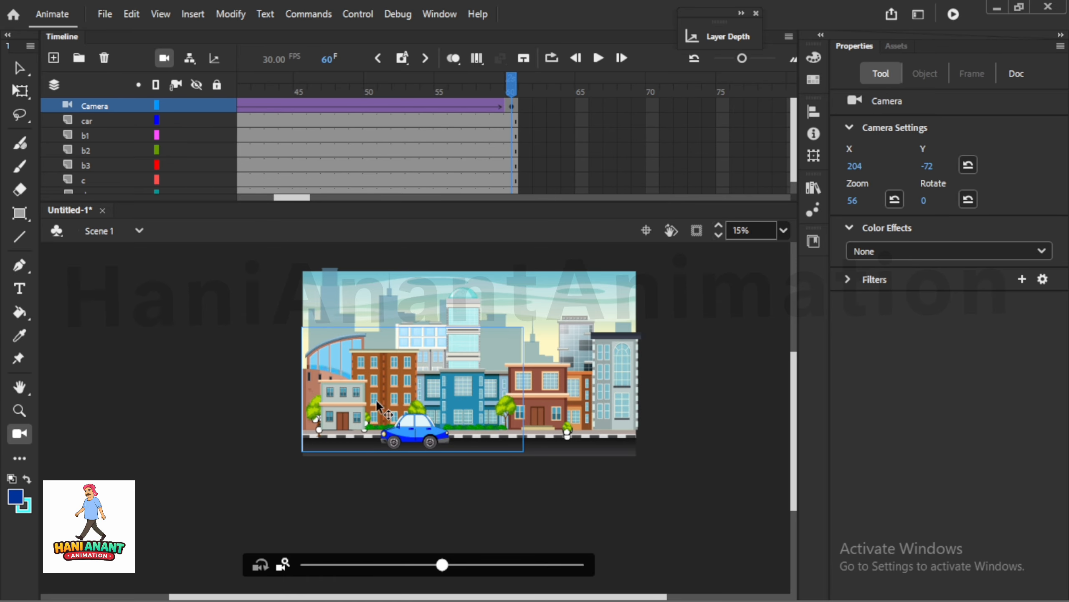
pyautogui.scroll(2, 389, 424)
pyautogui.scroll(3, 390, 423)
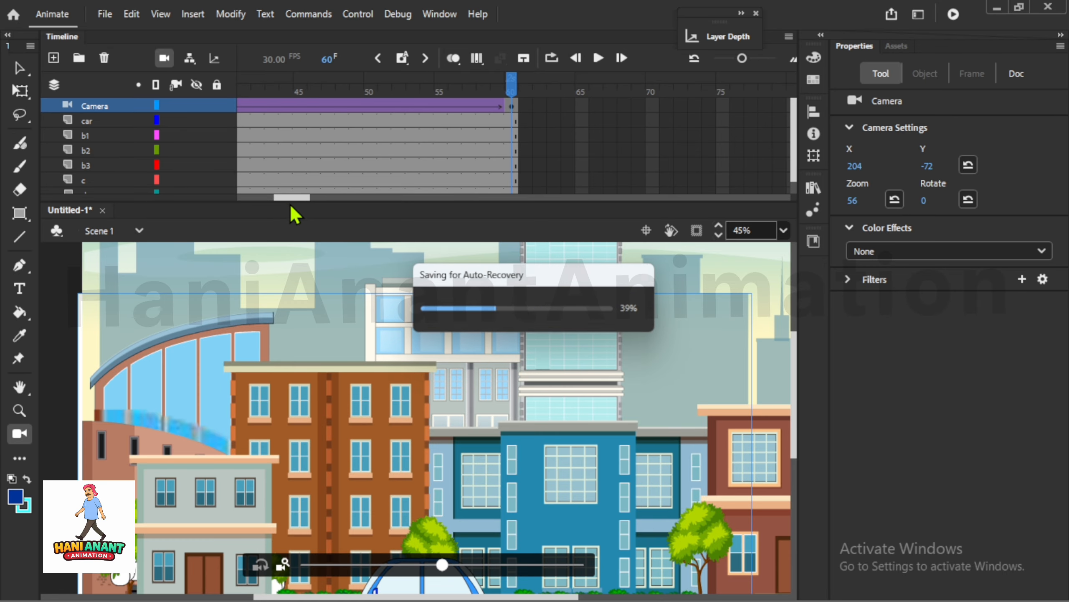
pyautogui.moveTo(300, 197); pyautogui.dragTo(192, 189)
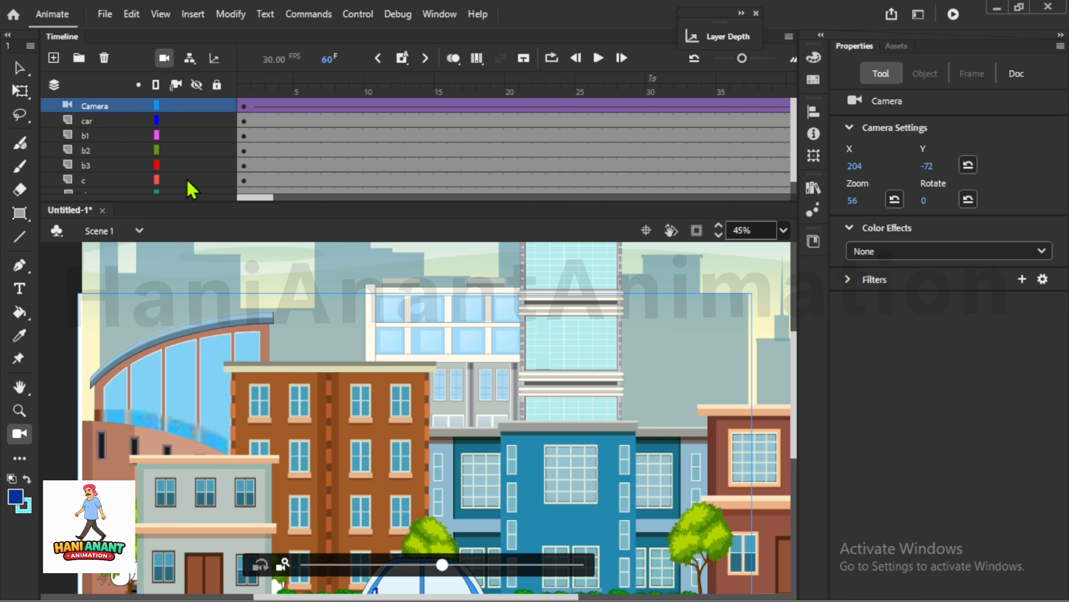
pyautogui.click(243, 84)
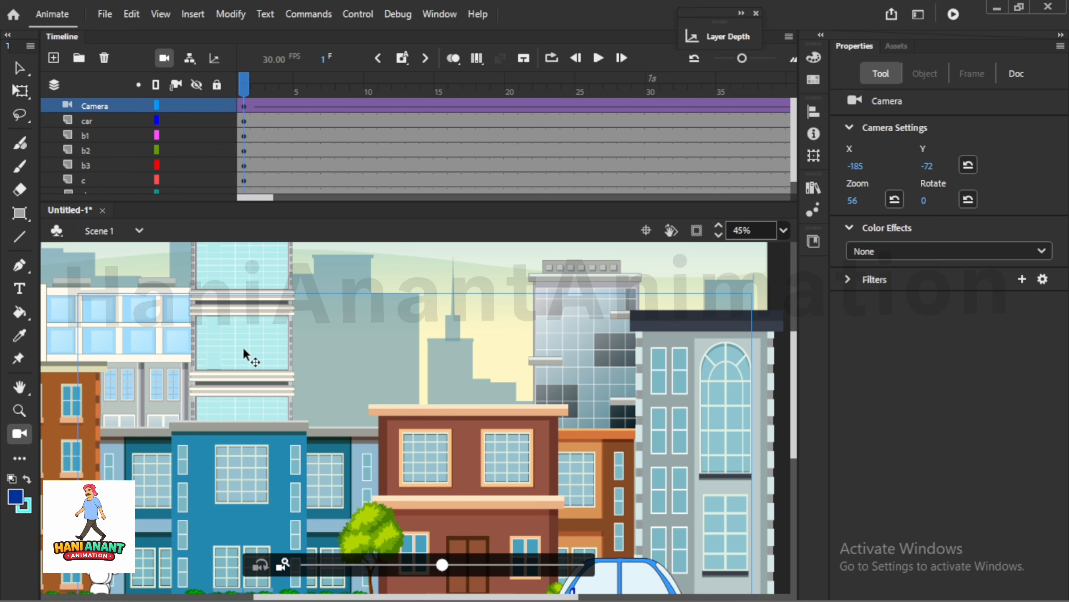
pyautogui.scroll(-5, 247, 311)
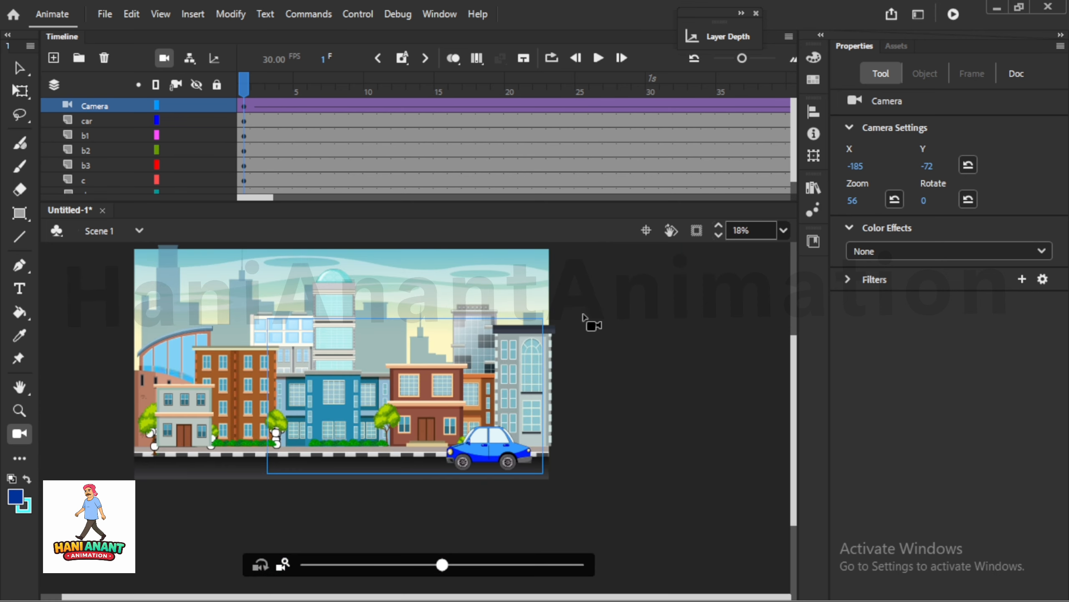
pyautogui.click(449, 90)
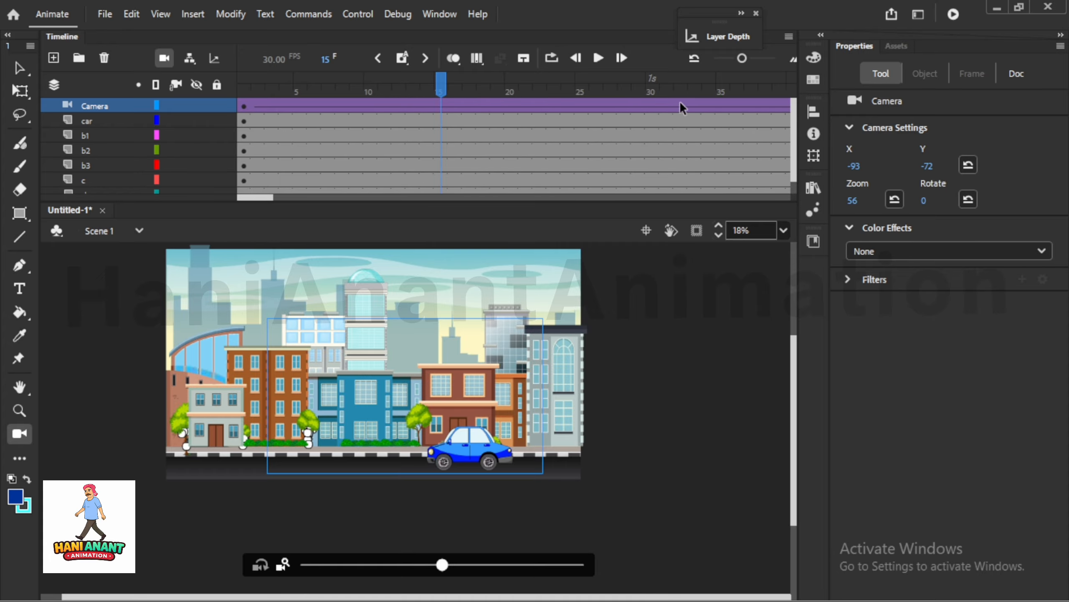
pyautogui.click(244, 91)
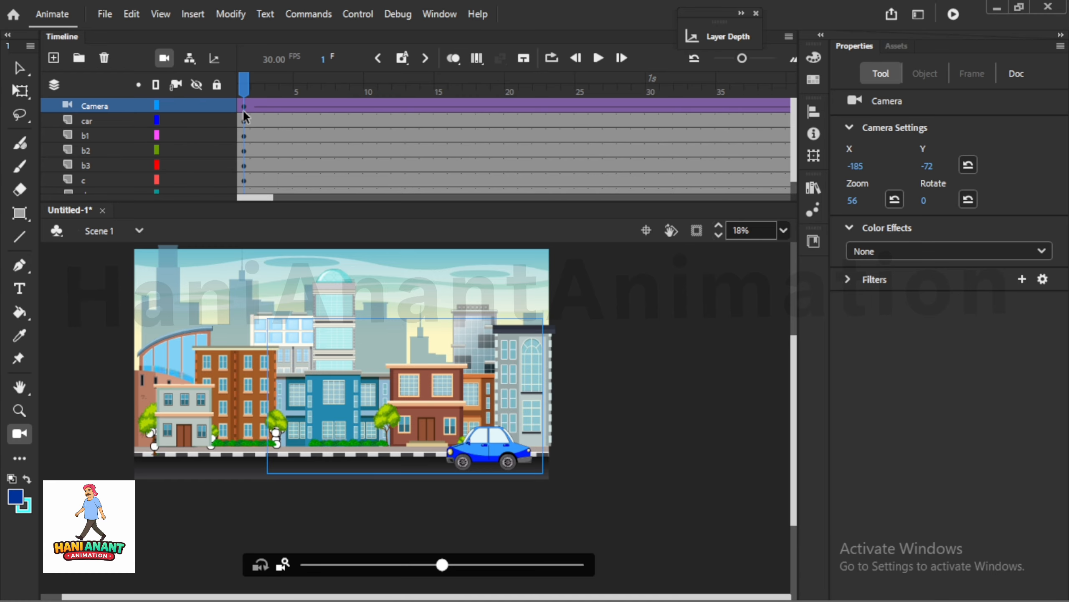
# - Shape a custom S-curve ease for the Camera layer's classic tween, with slow start and end, and apply it as My Ease 1
pyautogui.click(245, 106)
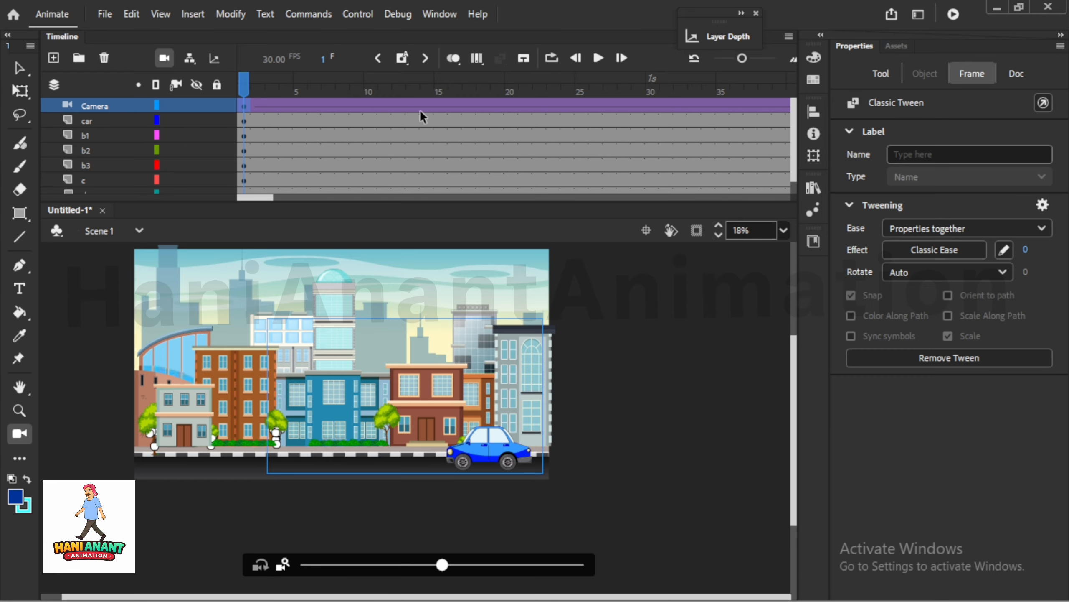
pyautogui.click(1004, 250)
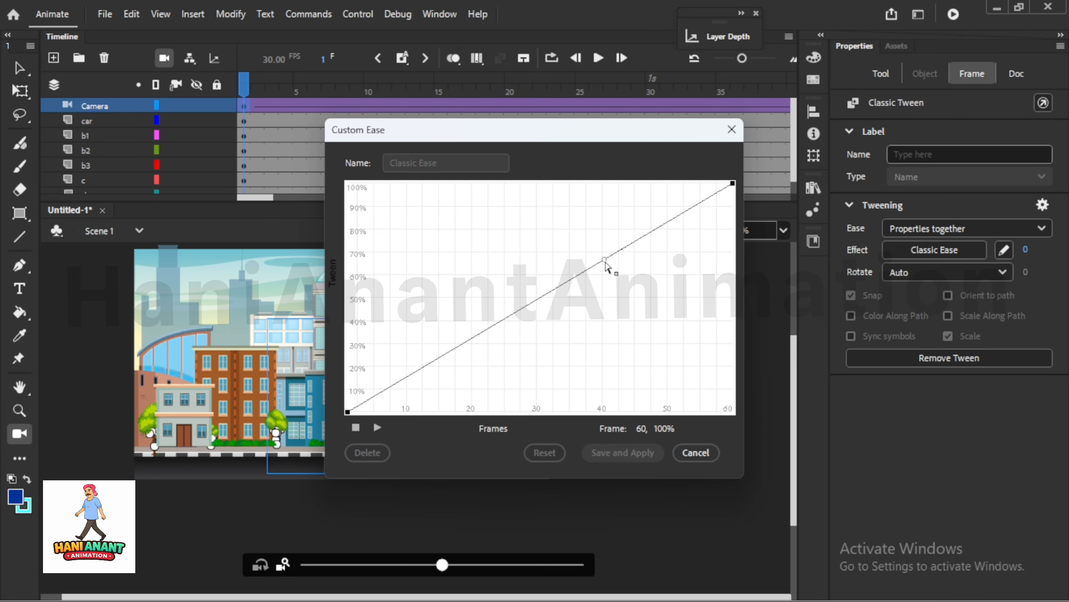
pyautogui.moveTo(609, 263); pyautogui.dragTo(522, 165)
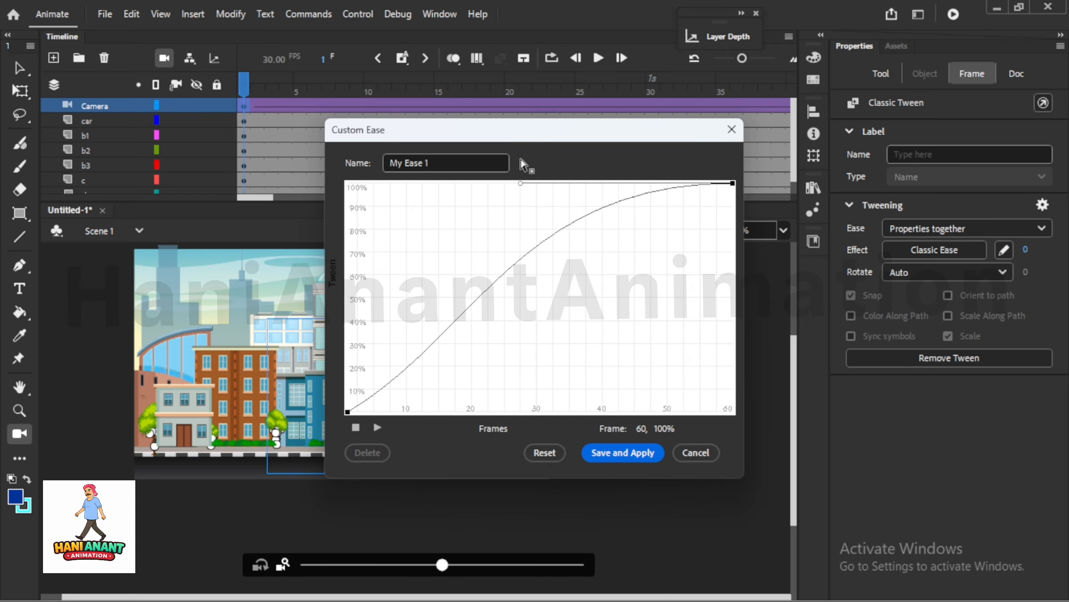
pyautogui.click(349, 413)
pyautogui.moveTo(476, 336); pyautogui.dragTo(589, 440)
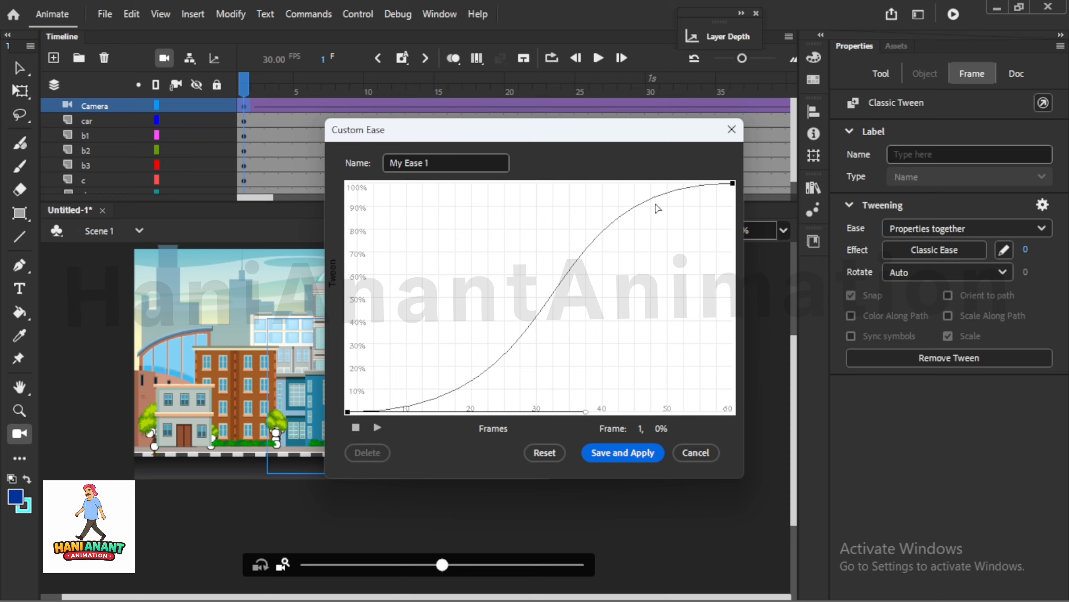
pyautogui.click(733, 185)
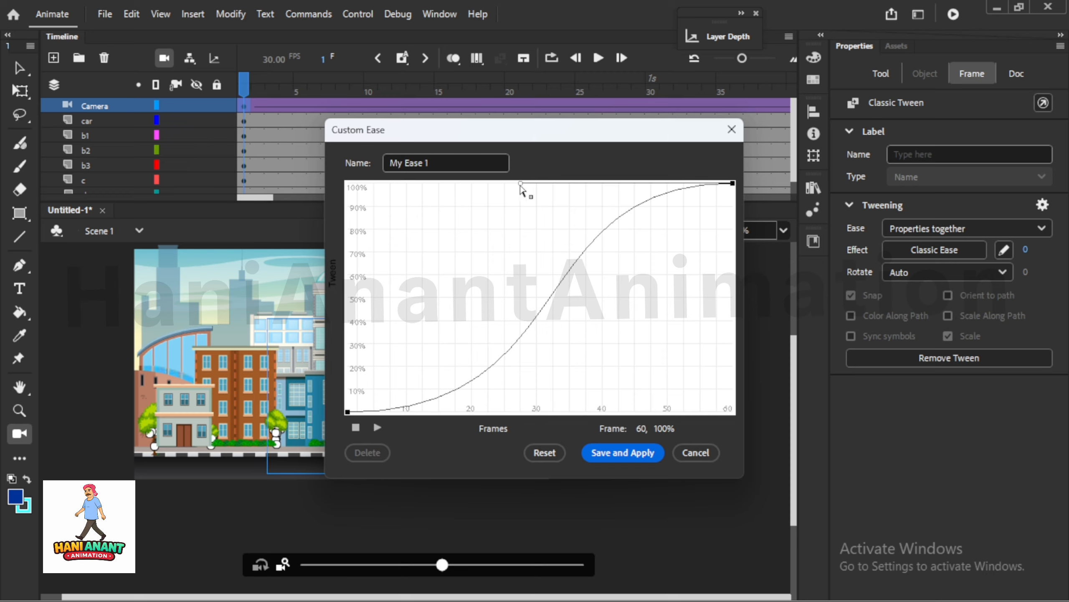
pyautogui.click(626, 455)
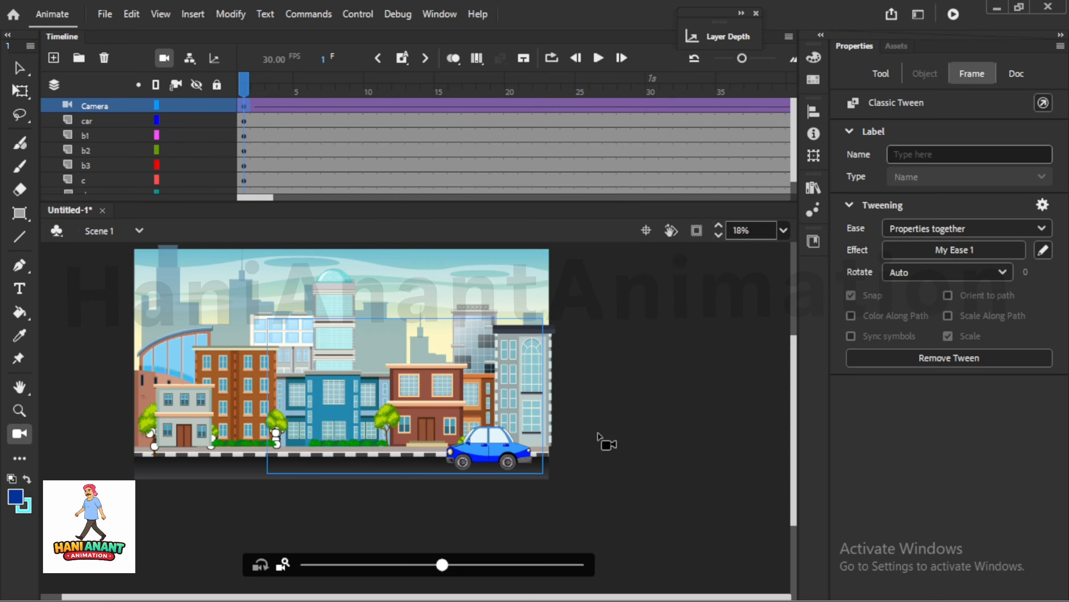
# - Preview the eased camera pan on the stage and in a test movie, and close the test window
pyautogui.press('Return')
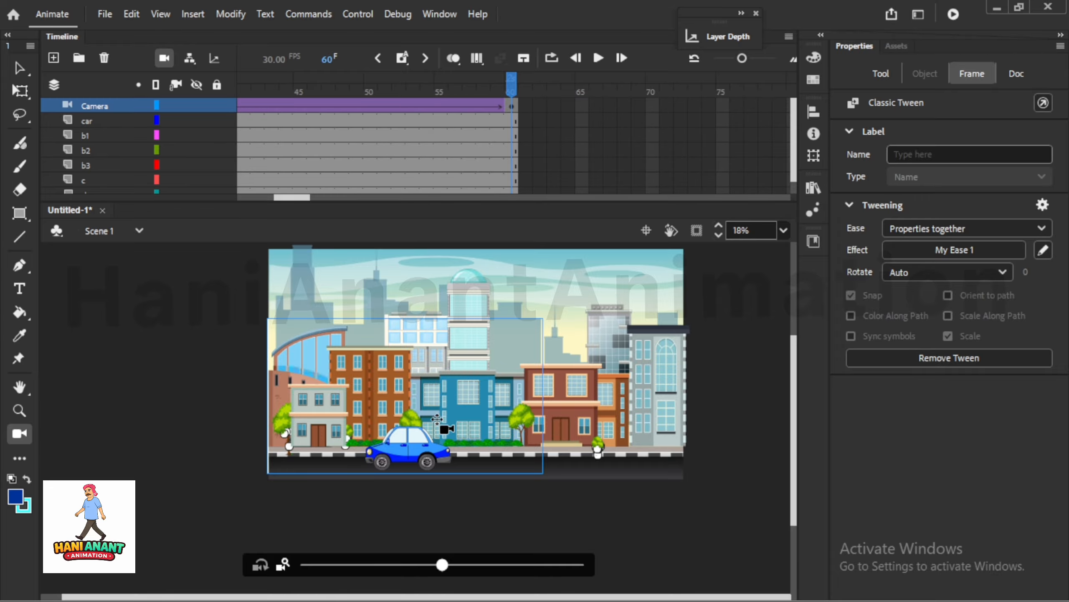
pyautogui.click(954, 14)
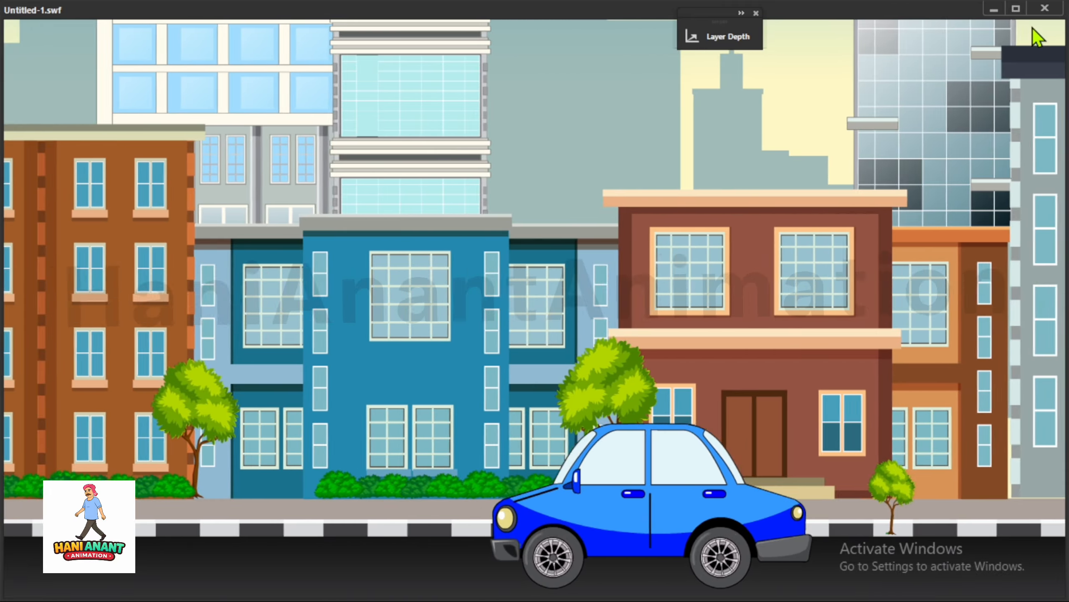
pyautogui.click(1045, 8)
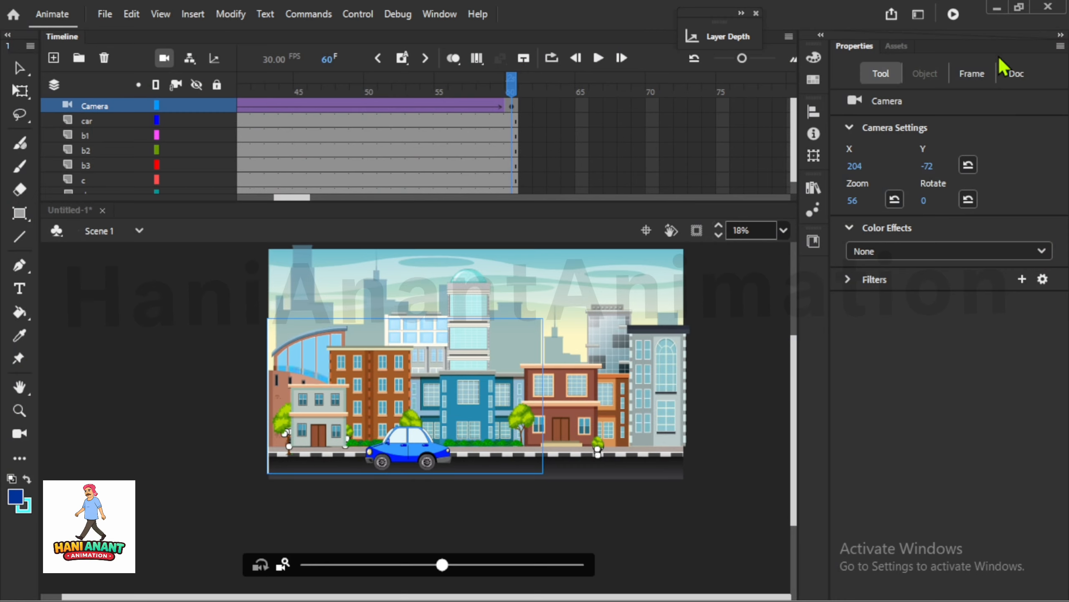
# - Delete the saved My Ease 1 preset from the camera tween and check the remaining custom curve
pyautogui.click(963, 74)
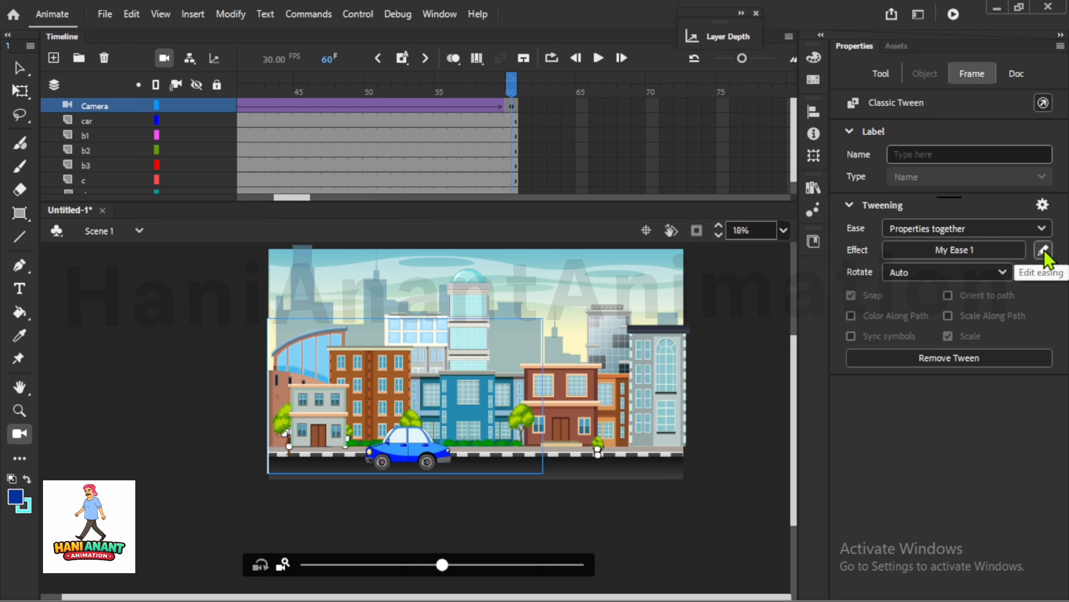
pyautogui.click(985, 252)
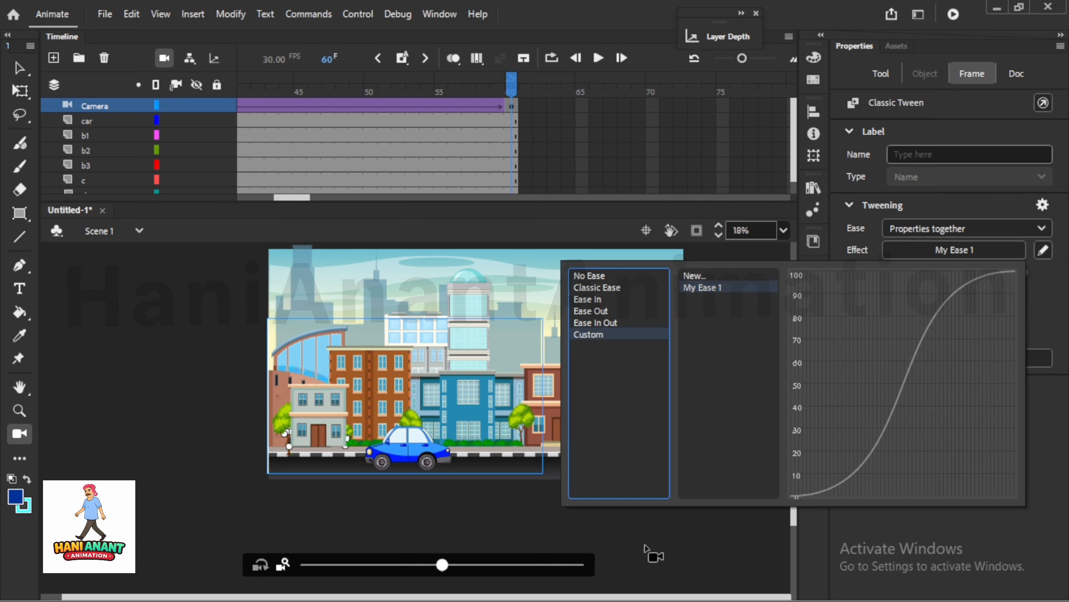
pyautogui.click(1043, 249)
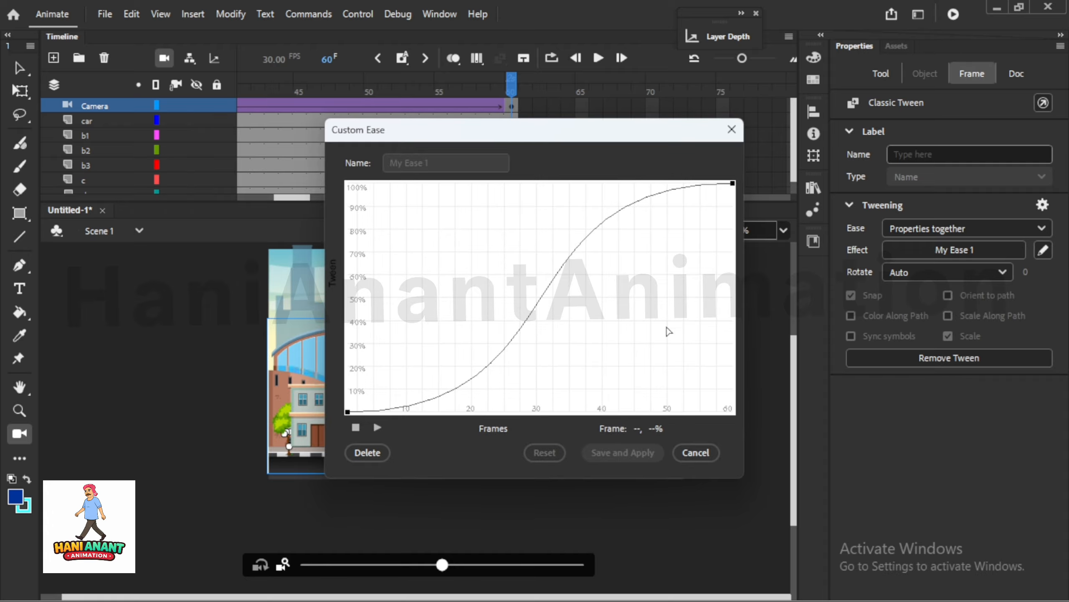
pyautogui.click(380, 449)
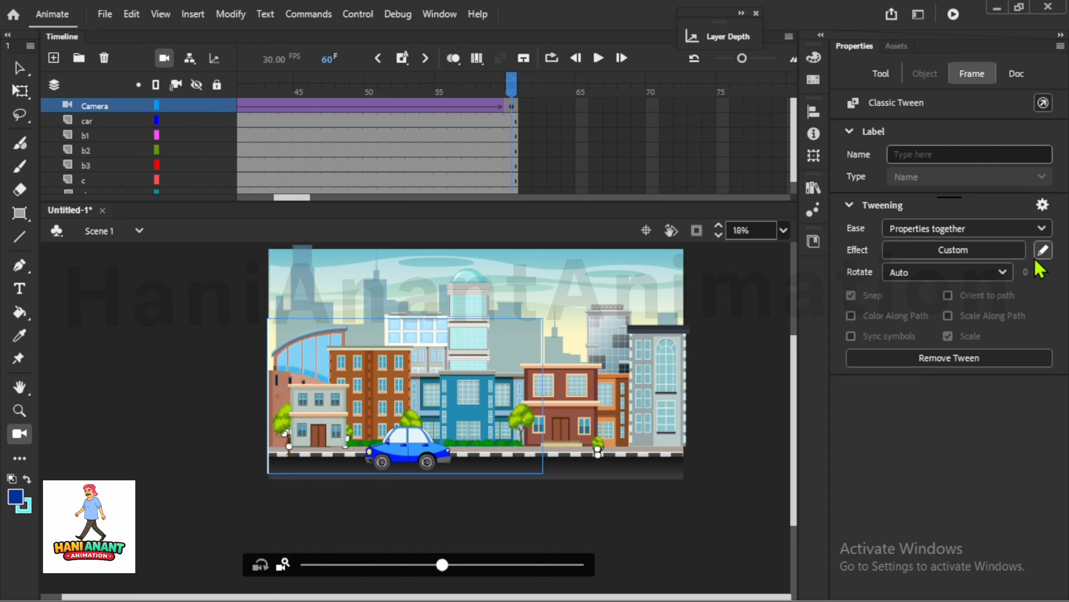
pyautogui.click(1043, 250)
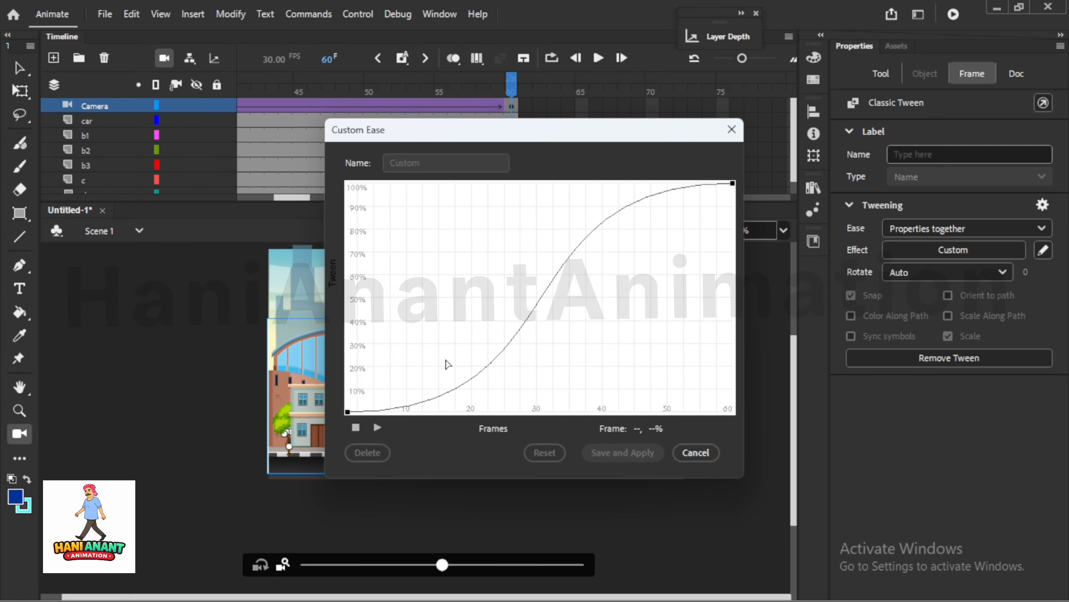
pyautogui.click(697, 453)
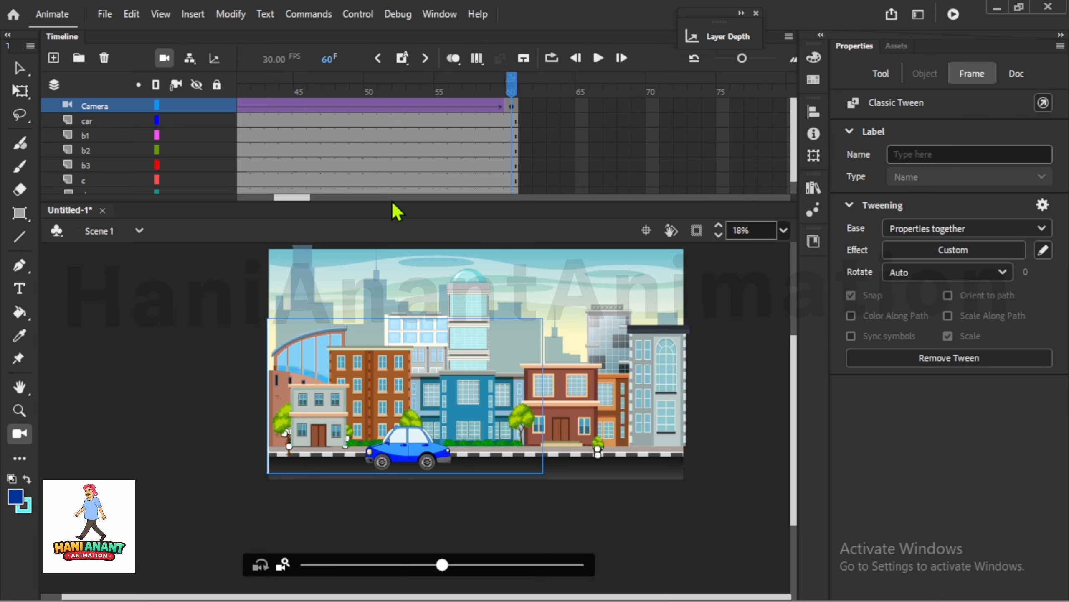
# - Return to frame 1, test the movie again, replay the pan on the stage and rewind to the start
pyautogui.moveTo(297, 197); pyautogui.dragTo(256, 200)
pyautogui.click(245, 88)
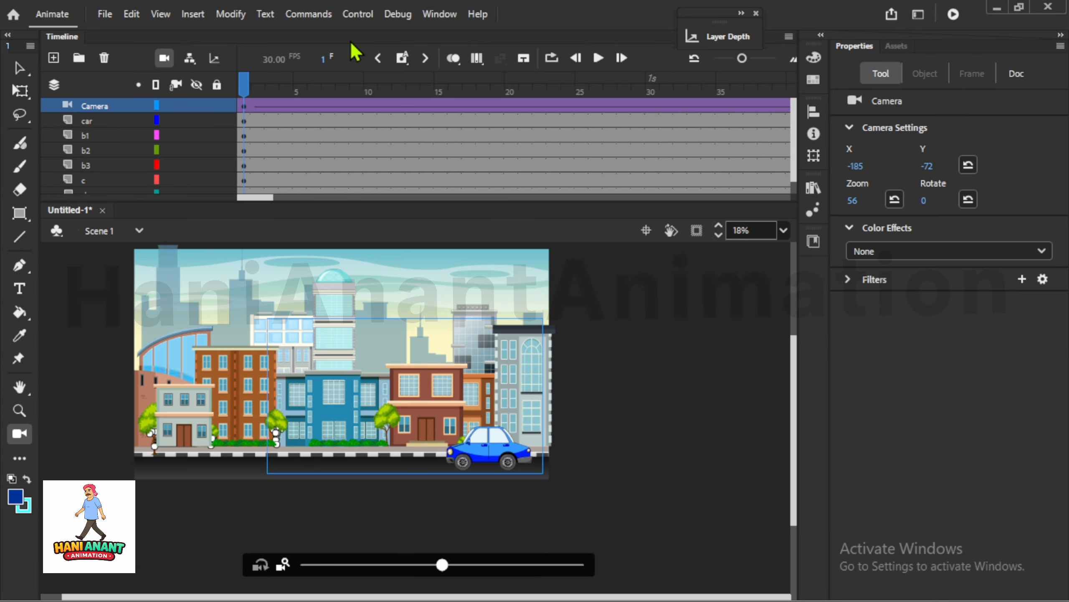
pyautogui.click(944, 15)
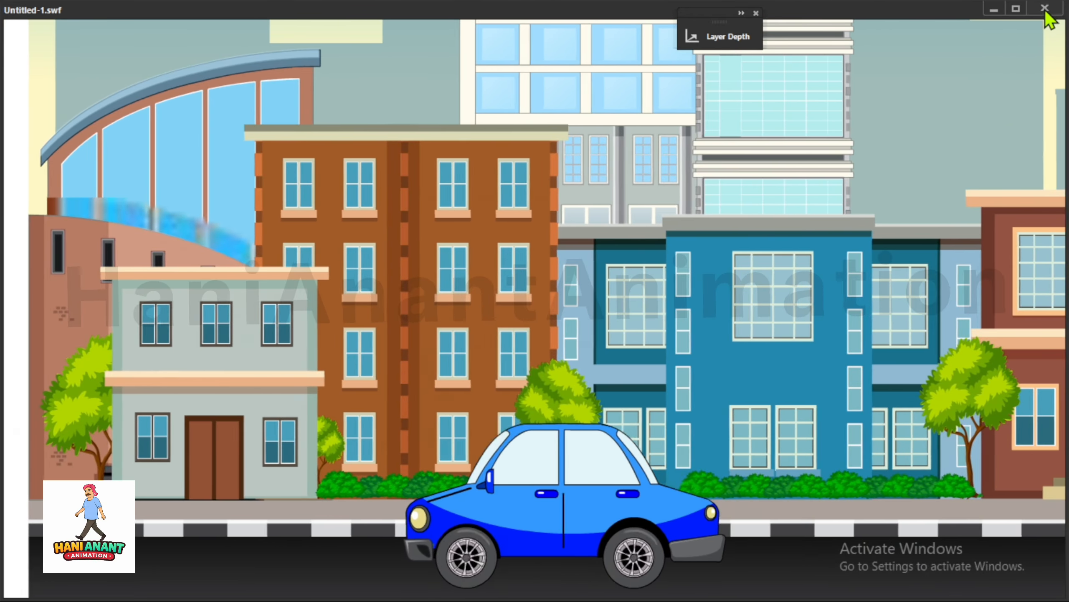
pyautogui.click(1046, 12)
pyautogui.press('Return')
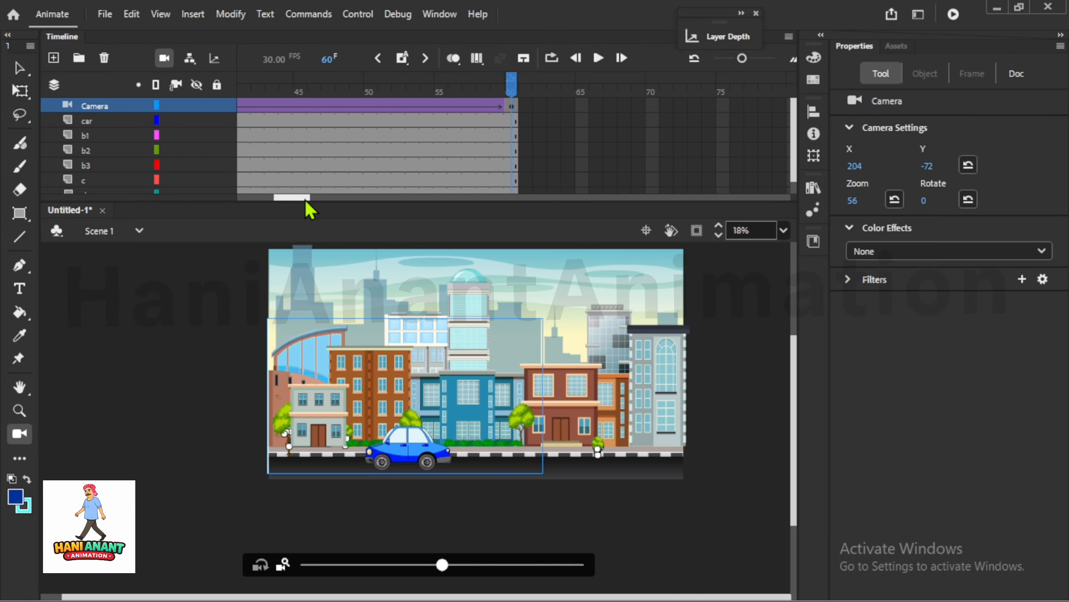
pyautogui.click(252, 84)
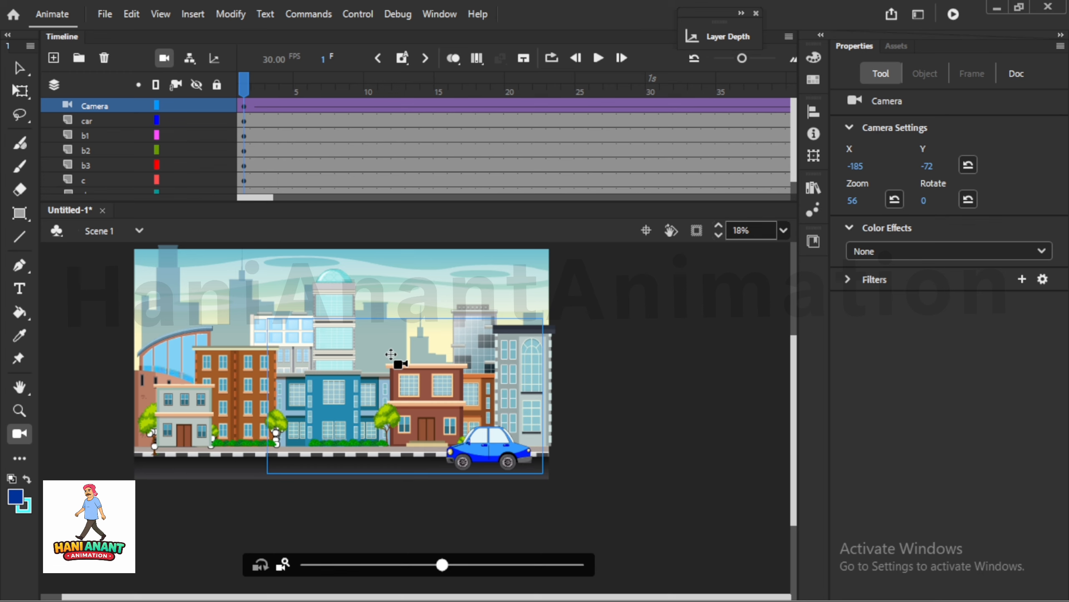
# - Examine the custom ease curve of the Camera layer's tween and leave the ease editor without changes
pyautogui.press('v')
pyautogui.click(394, 353)
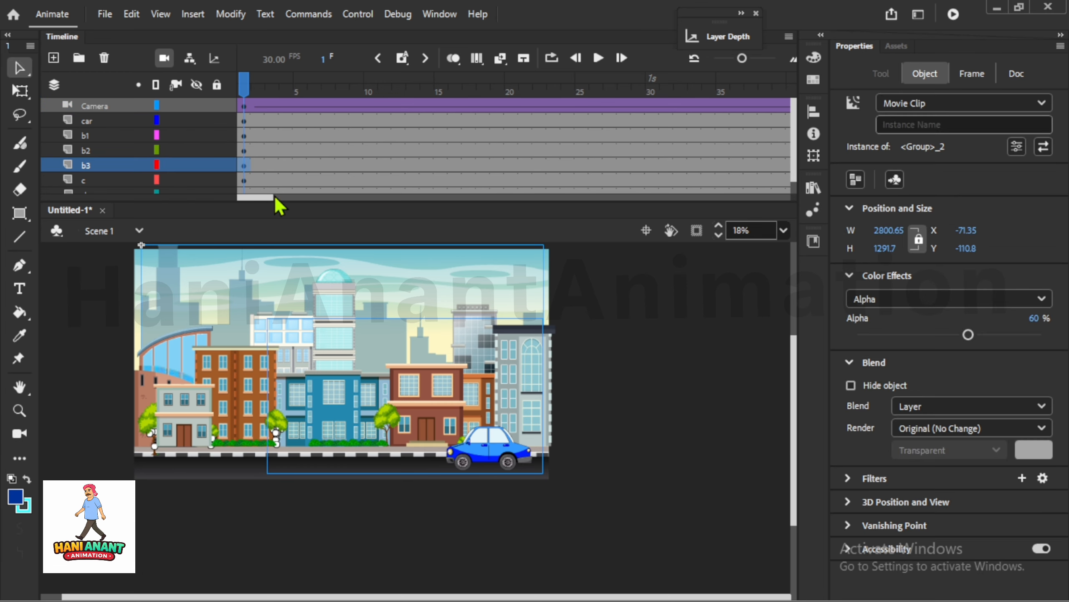
pyautogui.click(258, 106)
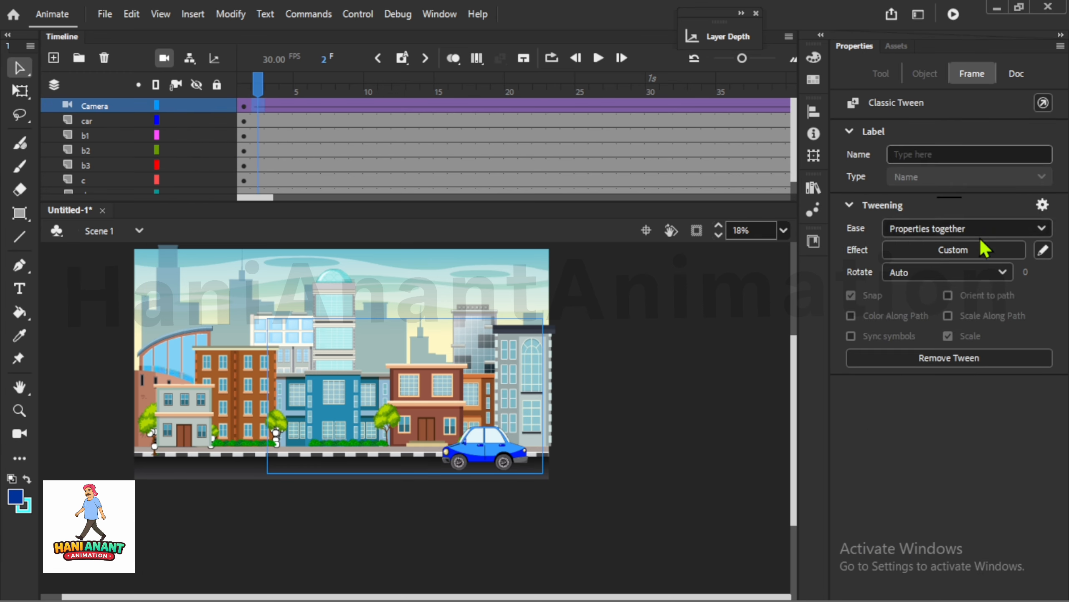
pyautogui.click(1042, 251)
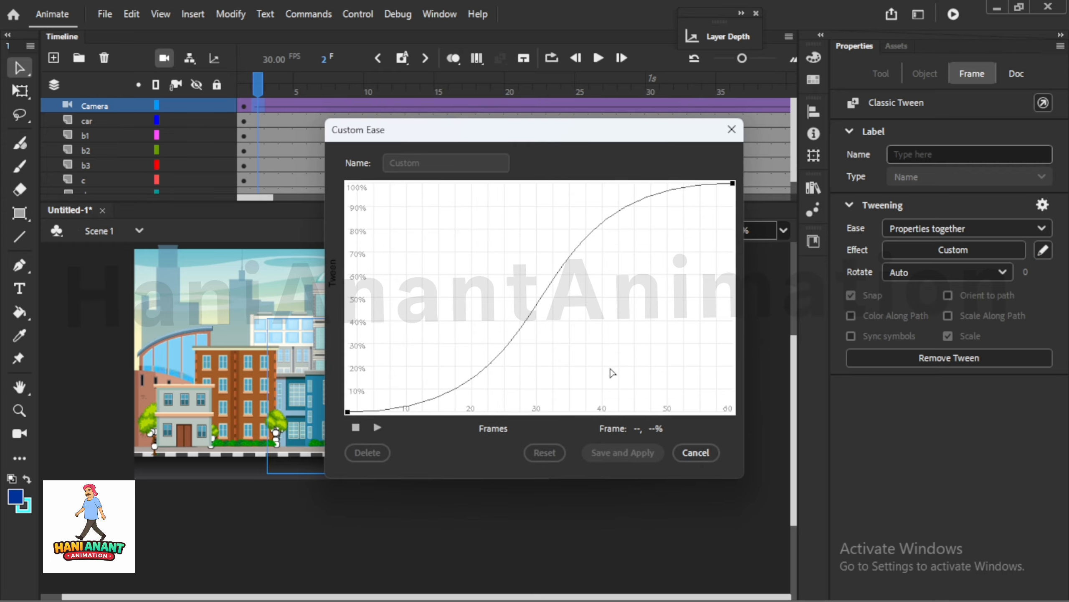
pyautogui.click(694, 452)
pyautogui.click(687, 499)
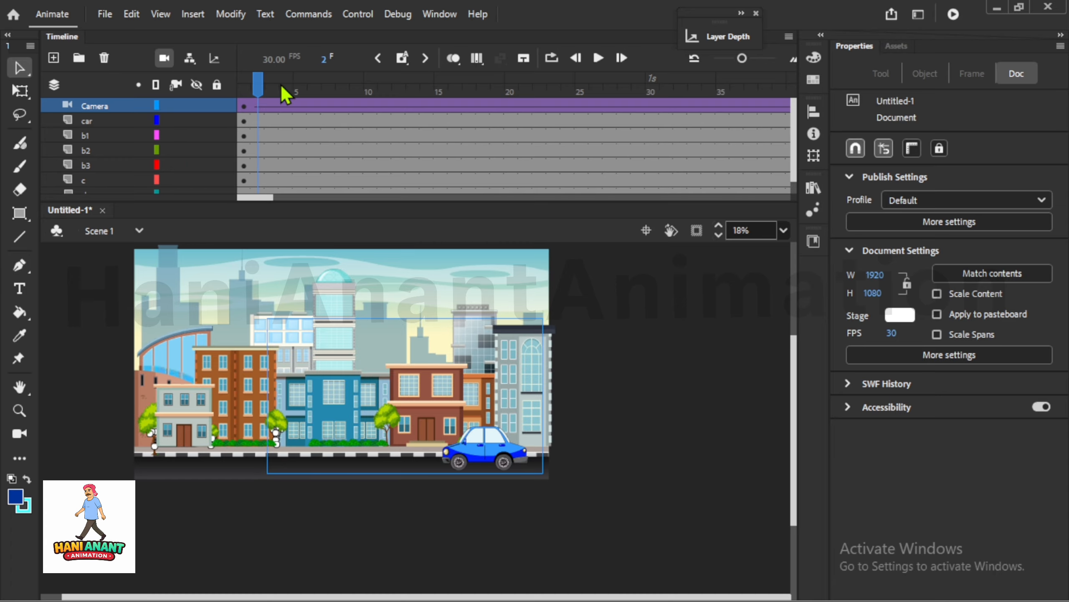
# - Scrub the camera animation to frame 17 and play the pan to judge its motion
pyautogui.moveTo(263, 94); pyautogui.dragTo(470, 105)
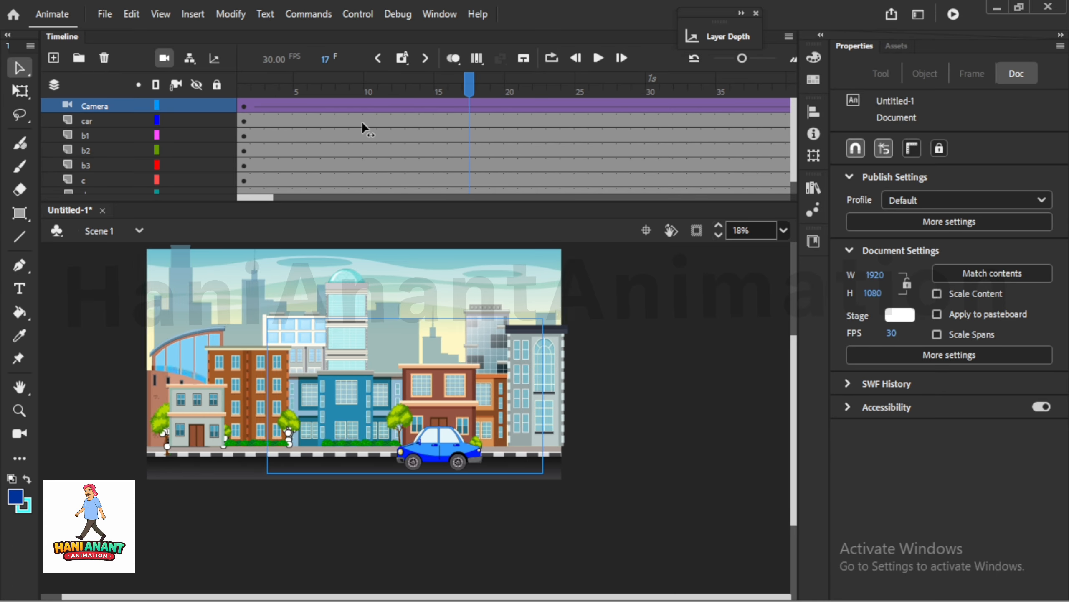
pyautogui.click(362, 123)
pyautogui.press('Return')
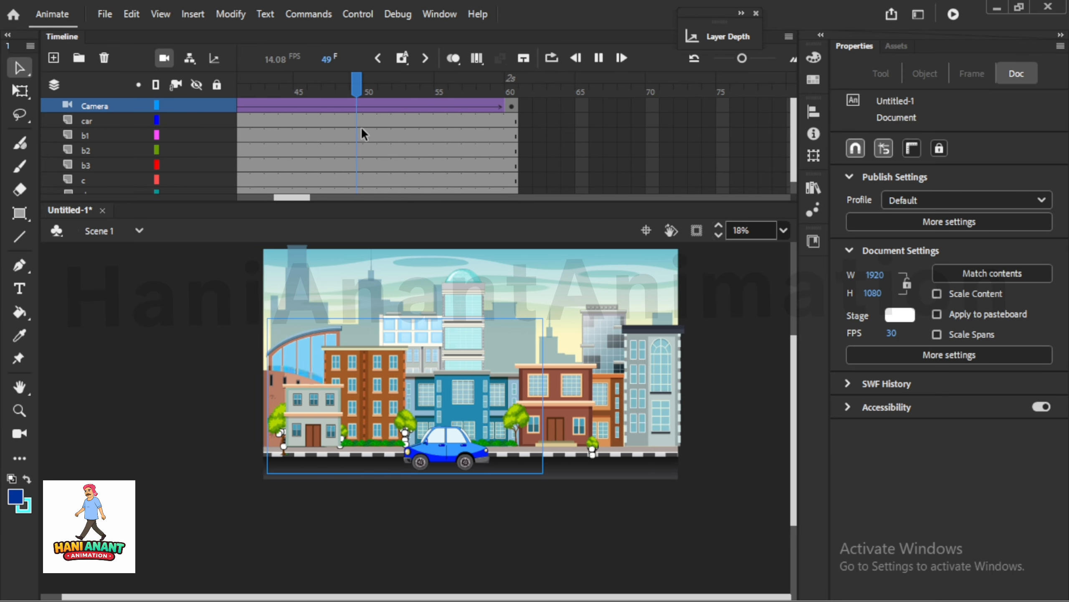
# - Undo the most recent actions in the document, stepping back six times
pyautogui.hotkey('ctrl', 'z')
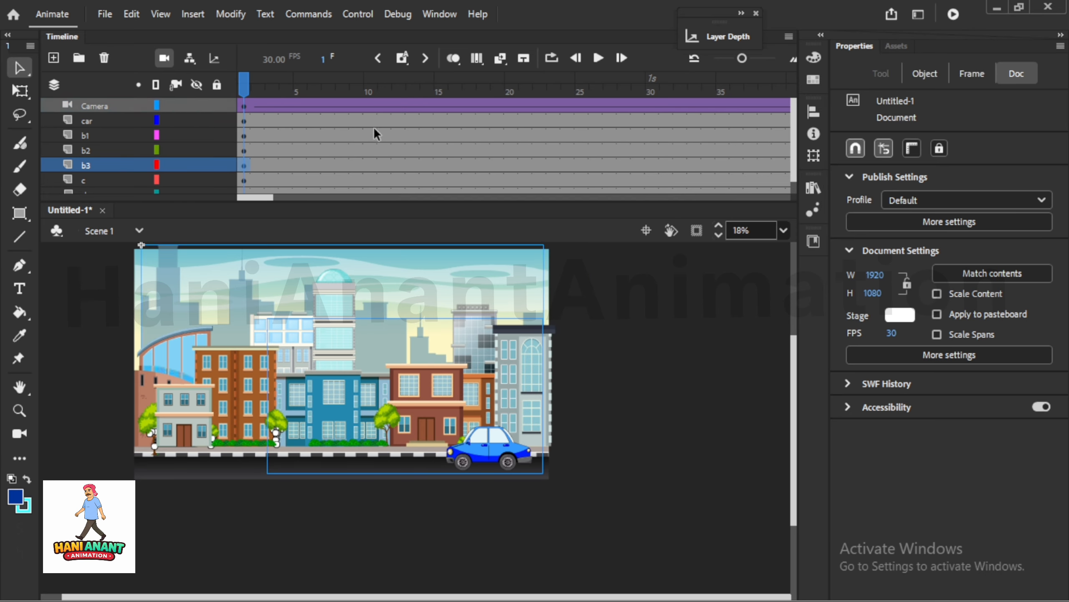
pyautogui.hotkey('ctrl', 'z')
pyautogui.hotkey('ctrl', 'z')
pyautogui.hotkey('ctrl', 'z')
pyautogui.hotkey('ctrl', 'z')
pyautogui.hotkey('ctrl', 'z')
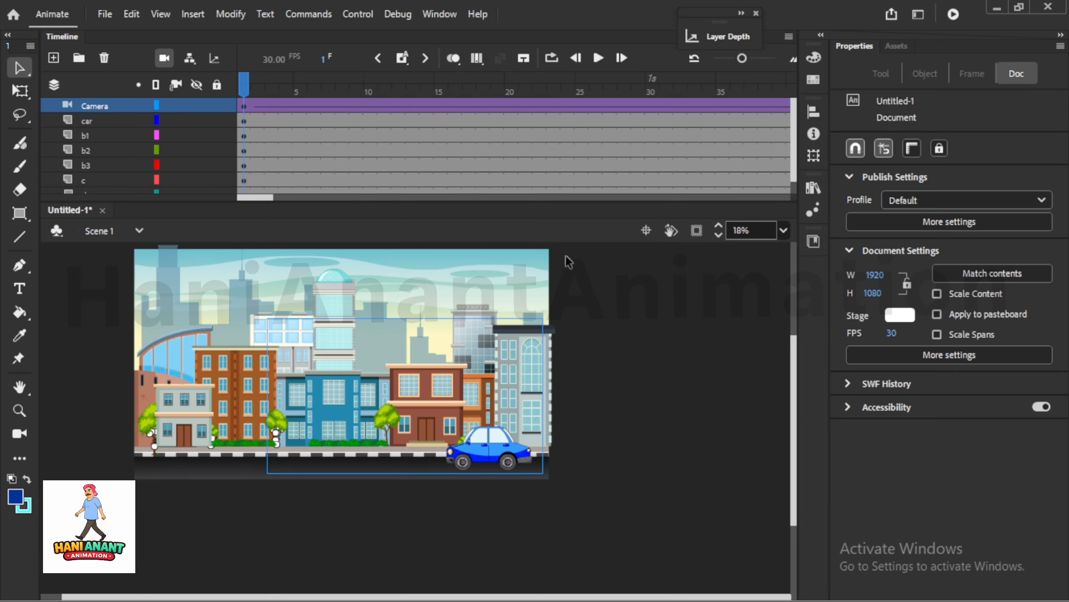
# - Create a classic tween on the Camera layer's span leading up to frame 60, replay the pan and test the movie
pyautogui.press('Return')
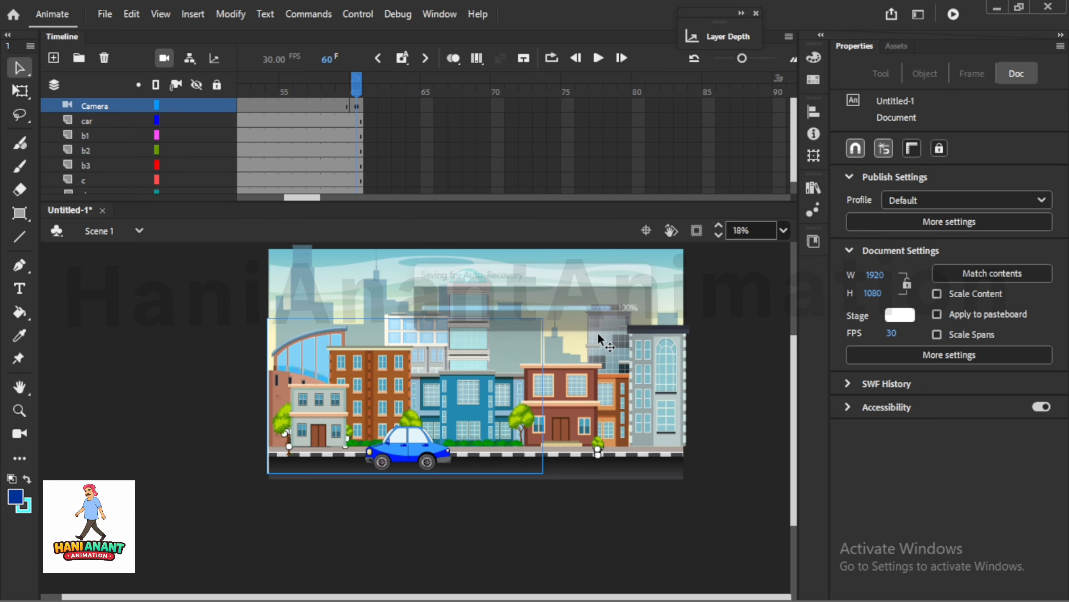
pyautogui.rightClick(278, 107)
pyautogui.click(310, 115)
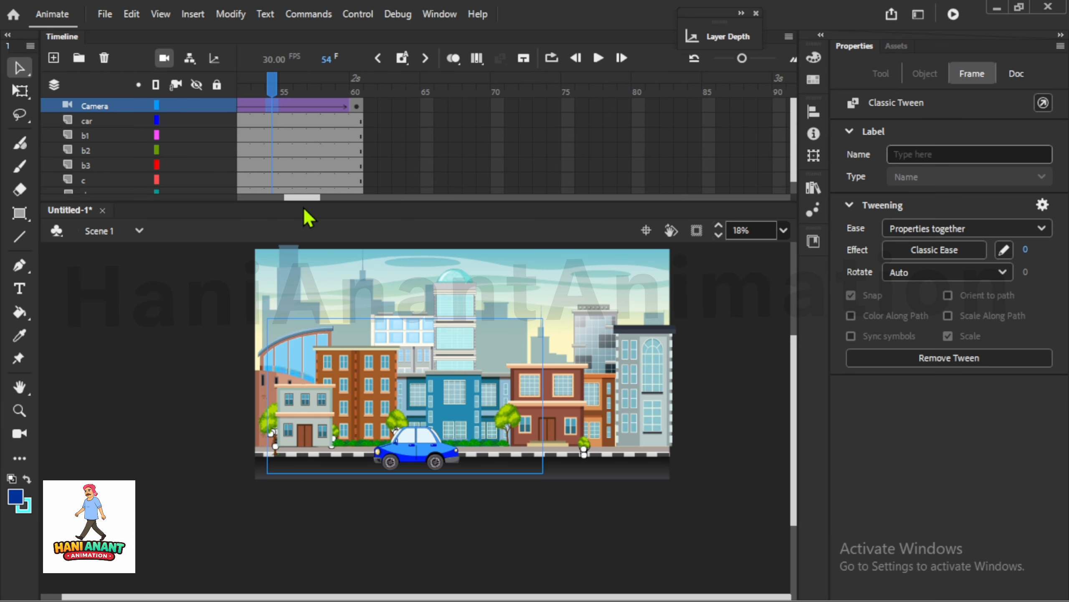
pyautogui.press('Return')
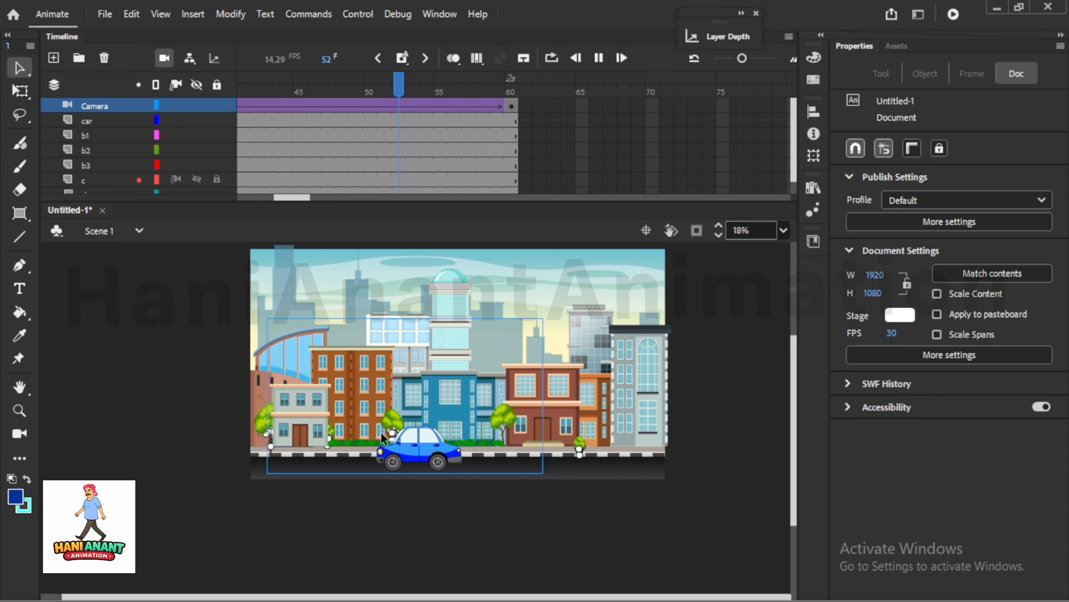
pyautogui.click(954, 15)
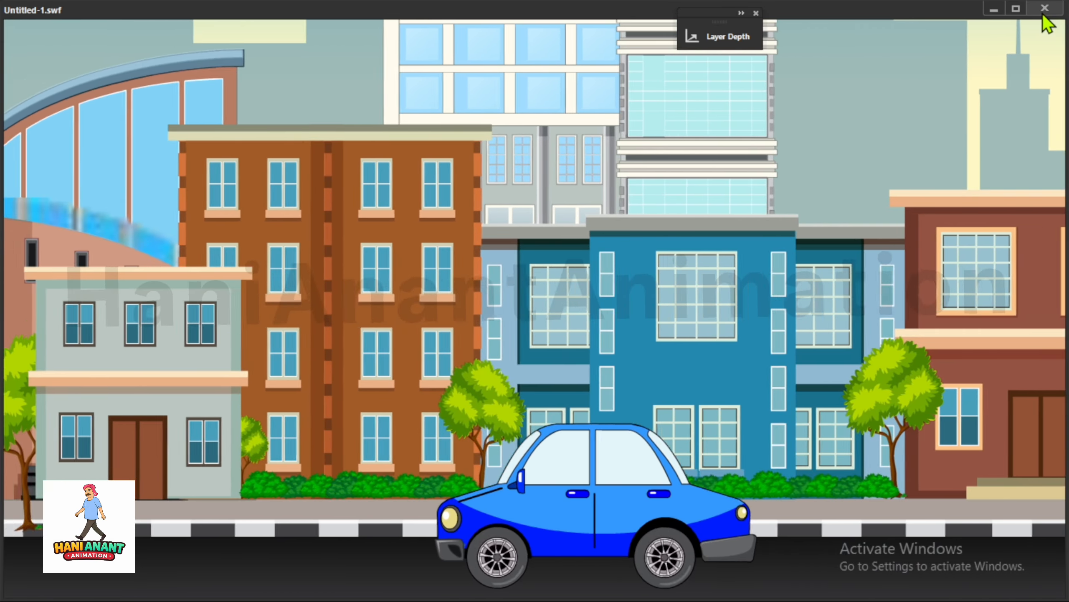
pyautogui.click(1045, 9)
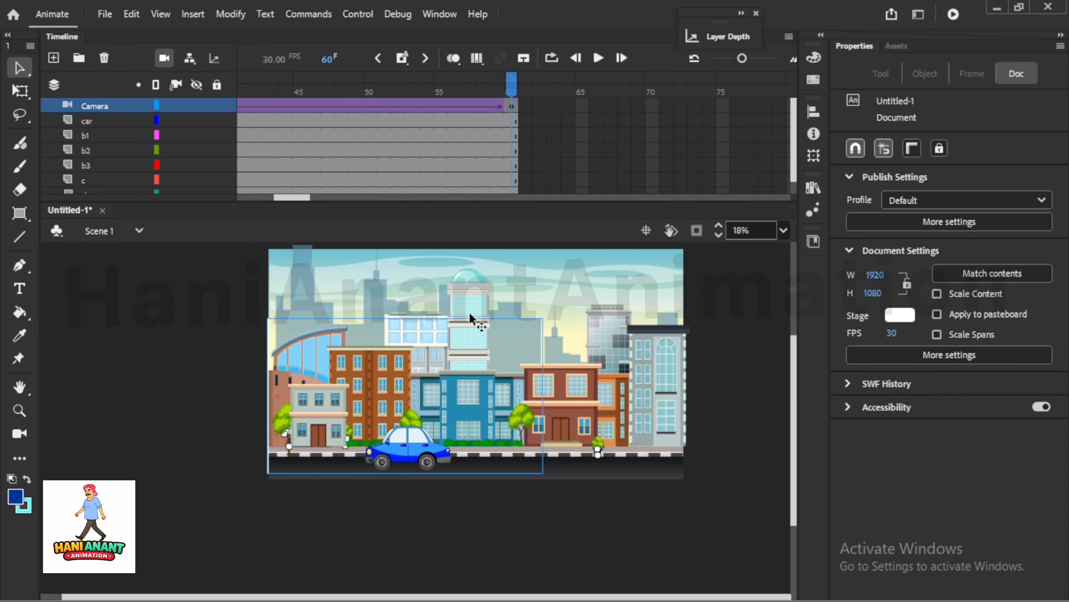
# - Inspect the background buildings up close at frame 60 to judge how the layers overlap
pyautogui.doubleClick(423, 299)
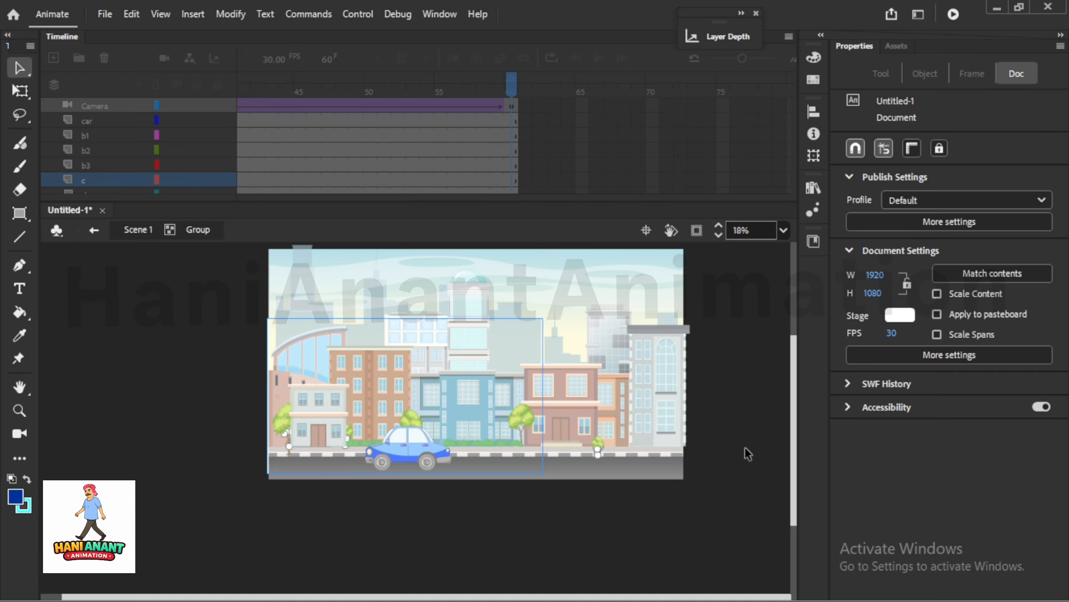
pyautogui.doubleClick(688, 425)
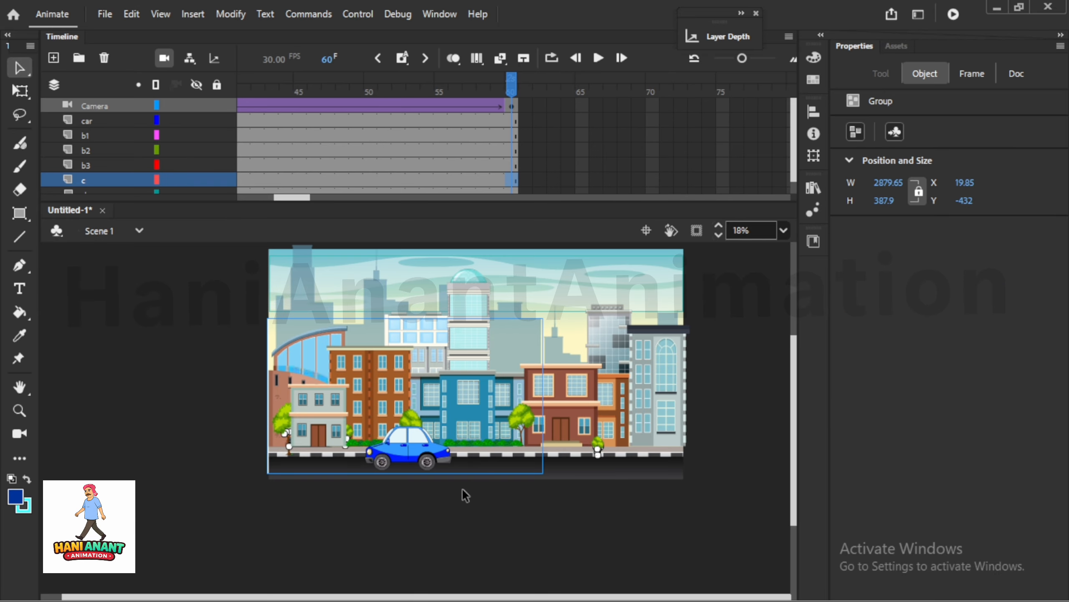
pyautogui.scroll(10, 427, 475)
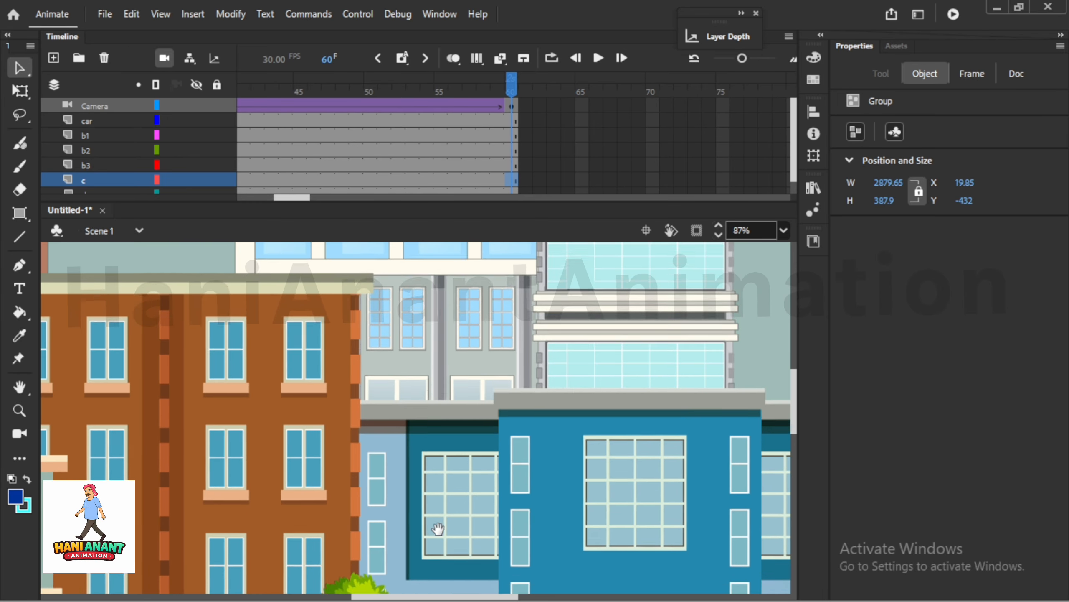
pyautogui.scroll(3, 436, 441)
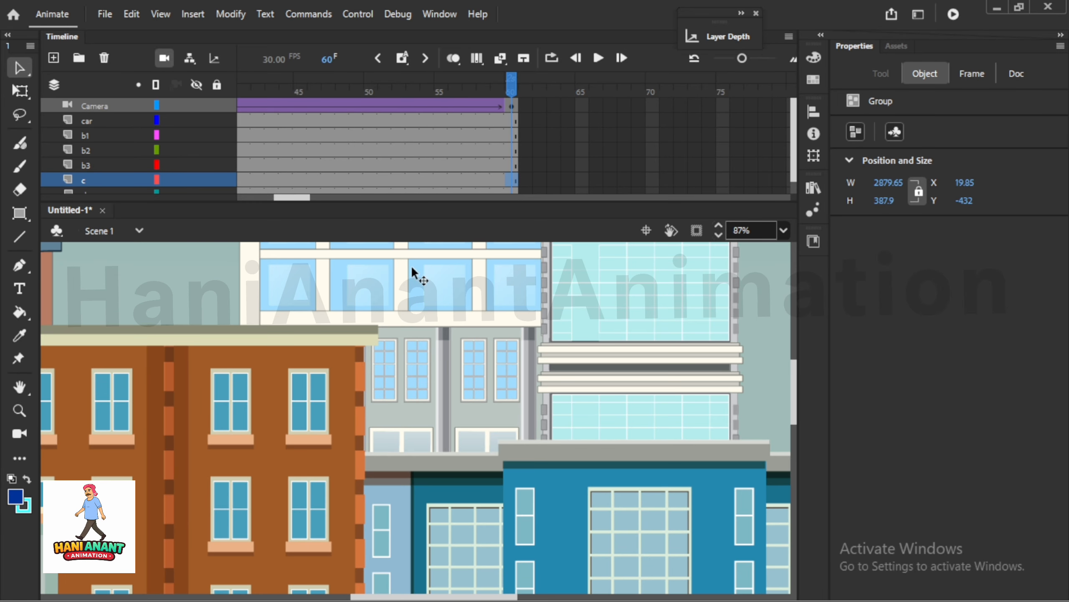
pyautogui.scroll(8, 372, 381)
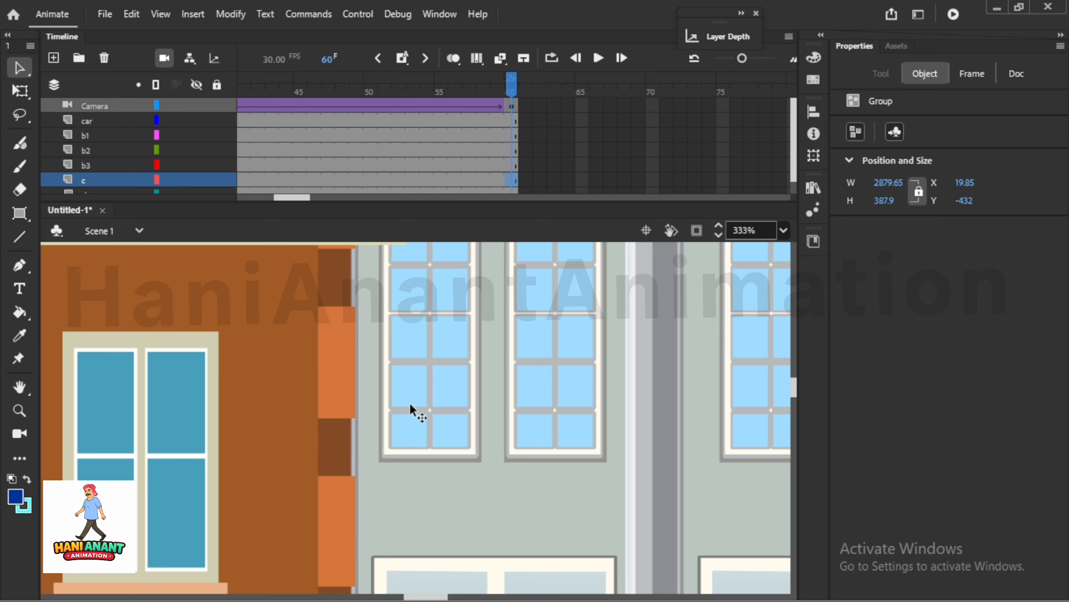
pyautogui.scroll(-5, 409, 402)
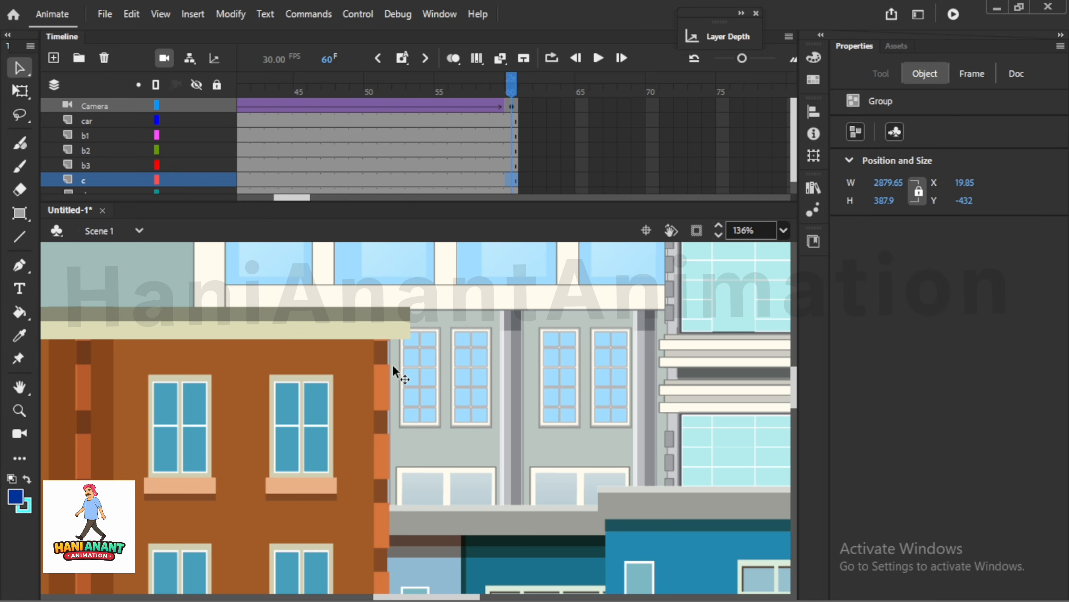
# - Return to frame 1, play the pan close up on the buildings to judge the parallax, and rewind
pyautogui.moveTo(290, 198); pyautogui.dragTo(228, 198)
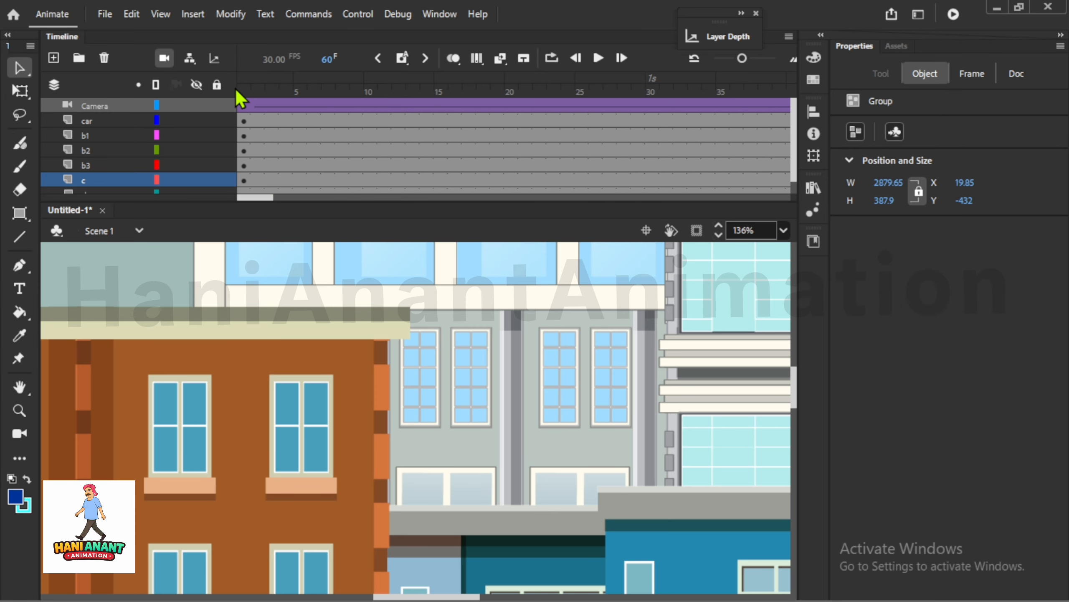
pyautogui.click(239, 91)
pyautogui.scroll(-6, 392, 403)
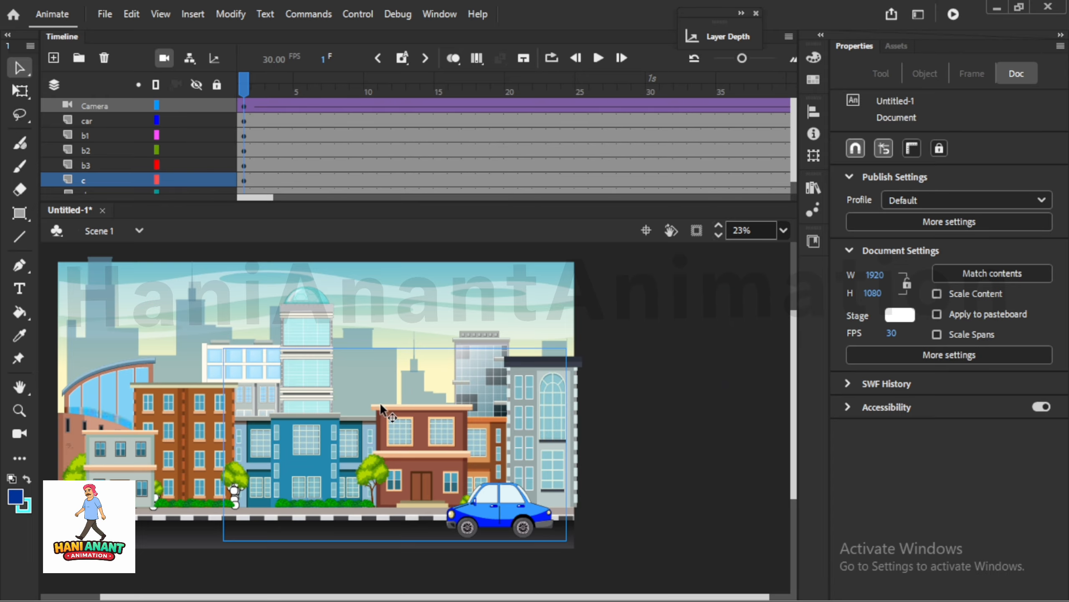
pyautogui.scroll(6, 218, 411)
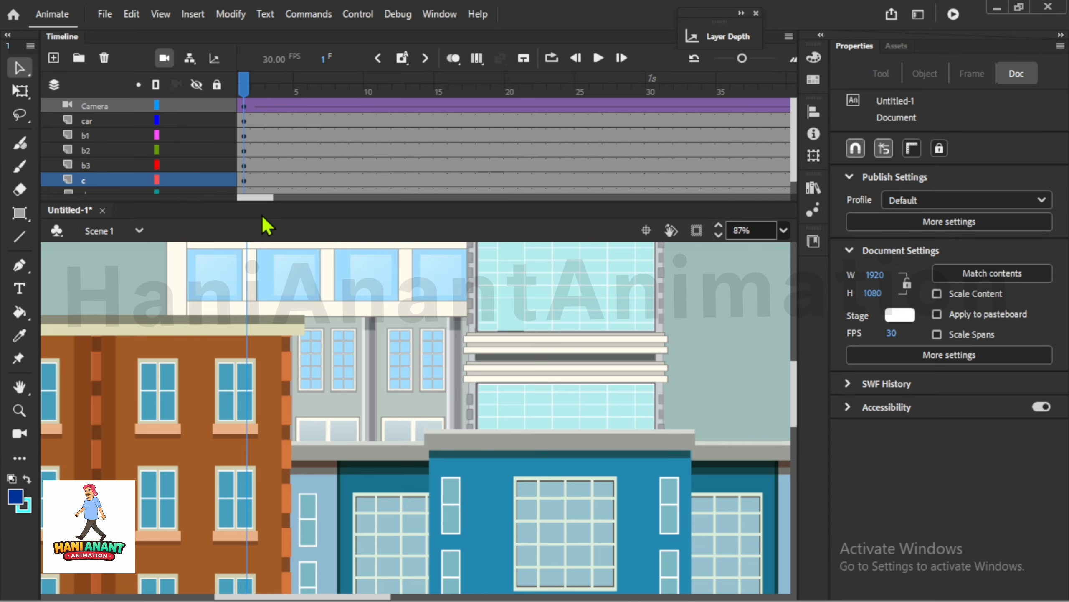
pyautogui.press('Return')
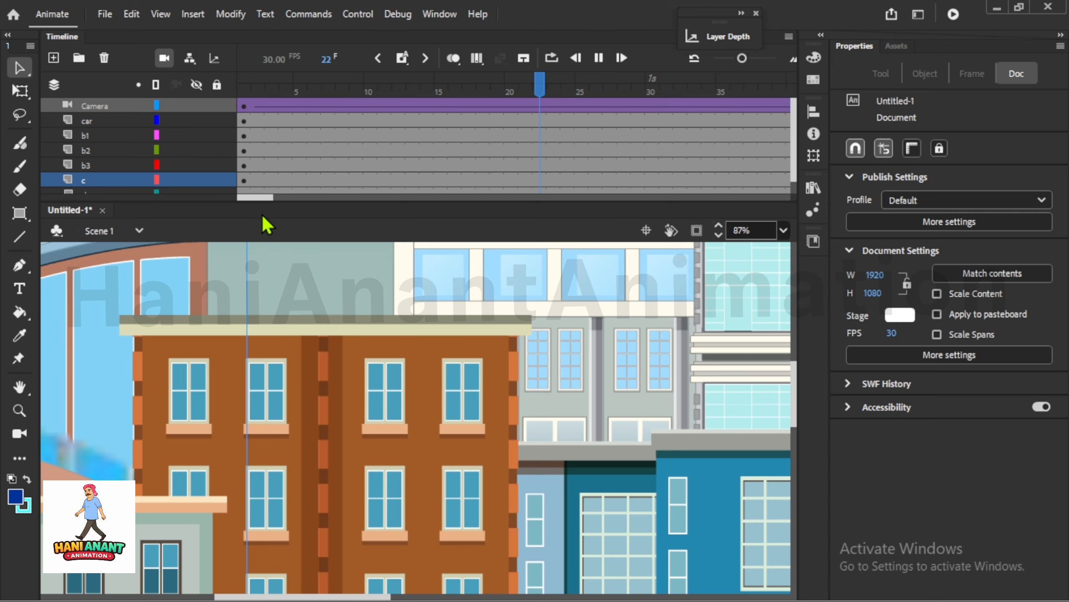
pyautogui.press('Return')
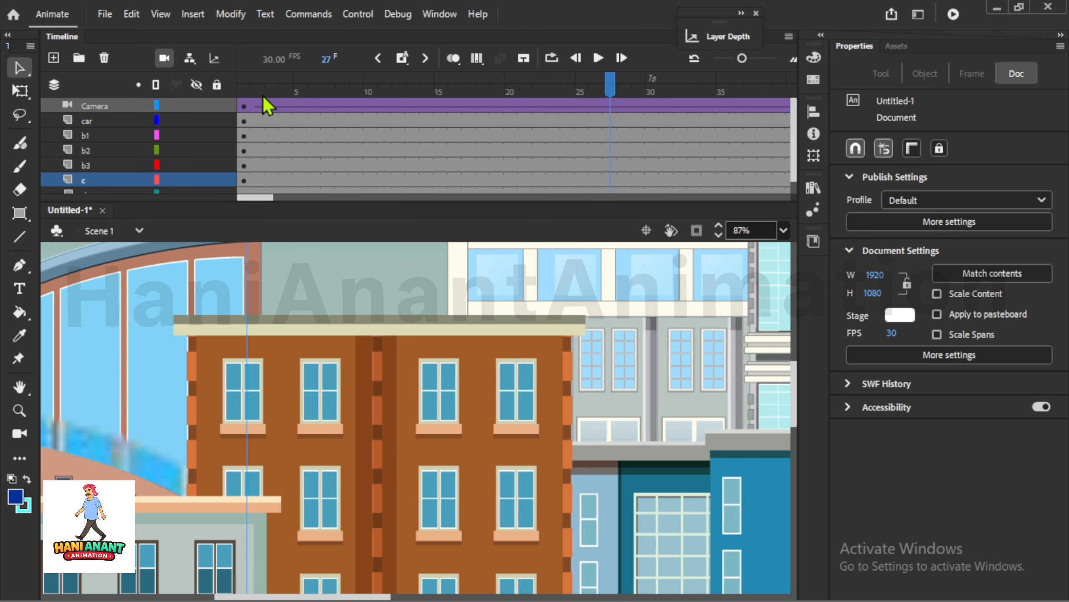
pyautogui.moveTo(263, 95); pyautogui.dragTo(188, 95)
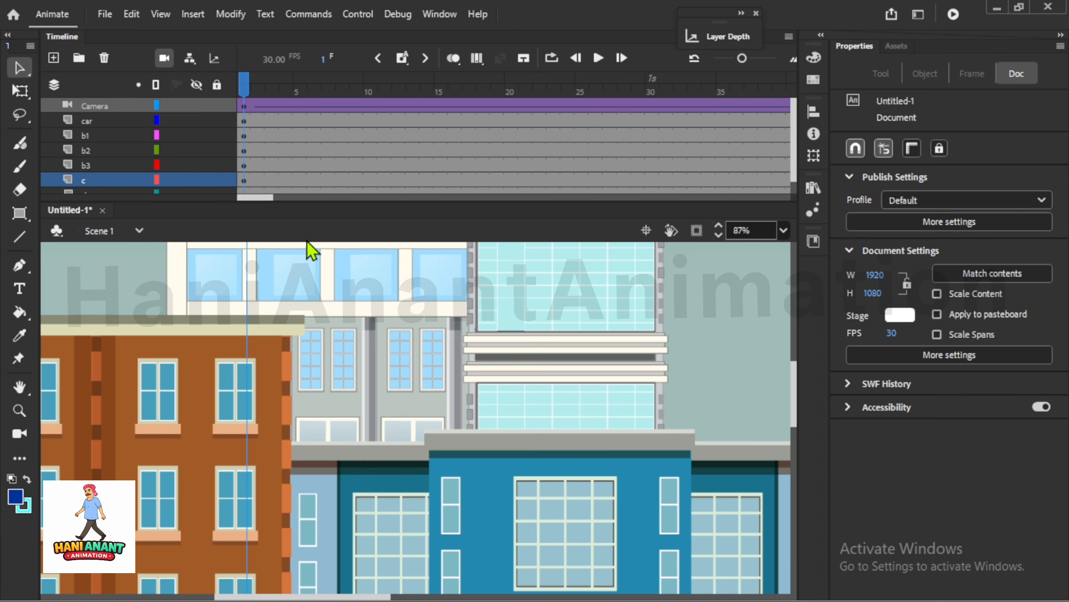
# - Open the Layer Depth settings and move layer b2 to a depth of -213
pyautogui.click(214, 58)
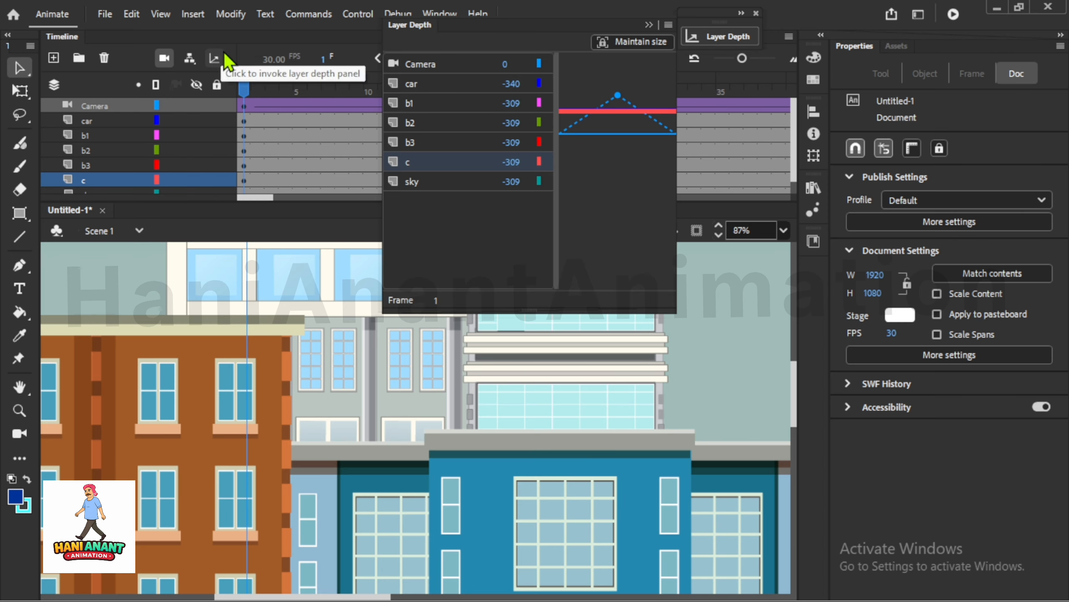
pyautogui.click(478, 86)
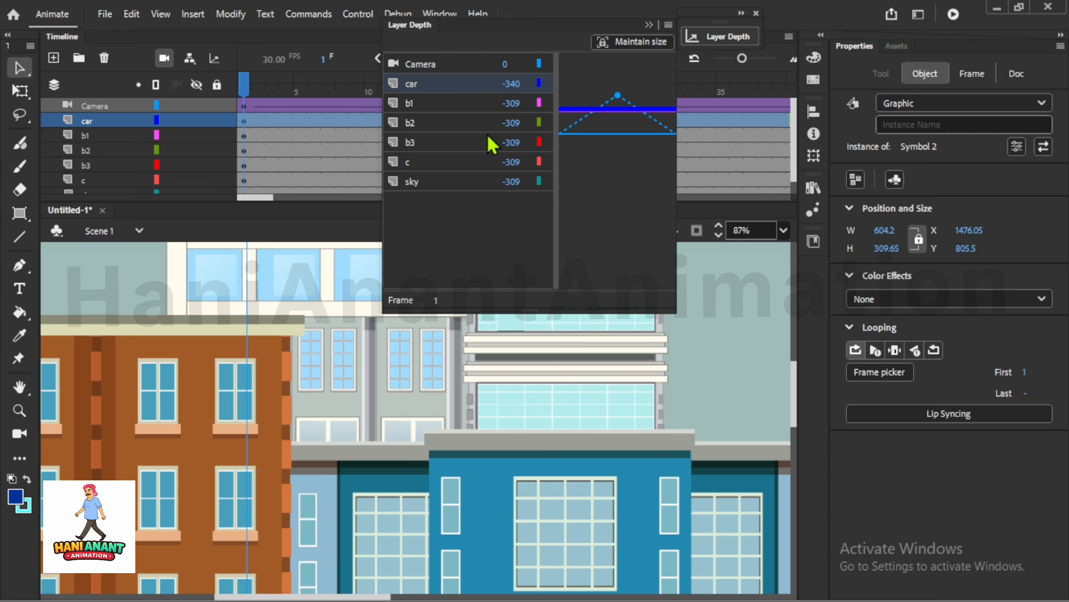
pyautogui.click(456, 123)
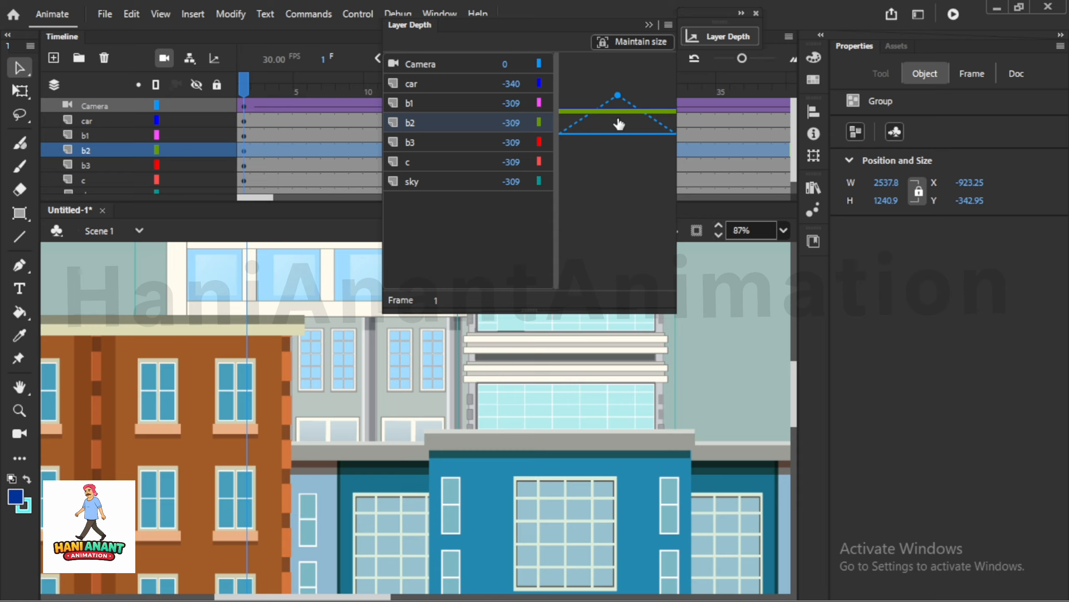
pyautogui.moveTo(619, 111); pyautogui.dragTo(622, 124)
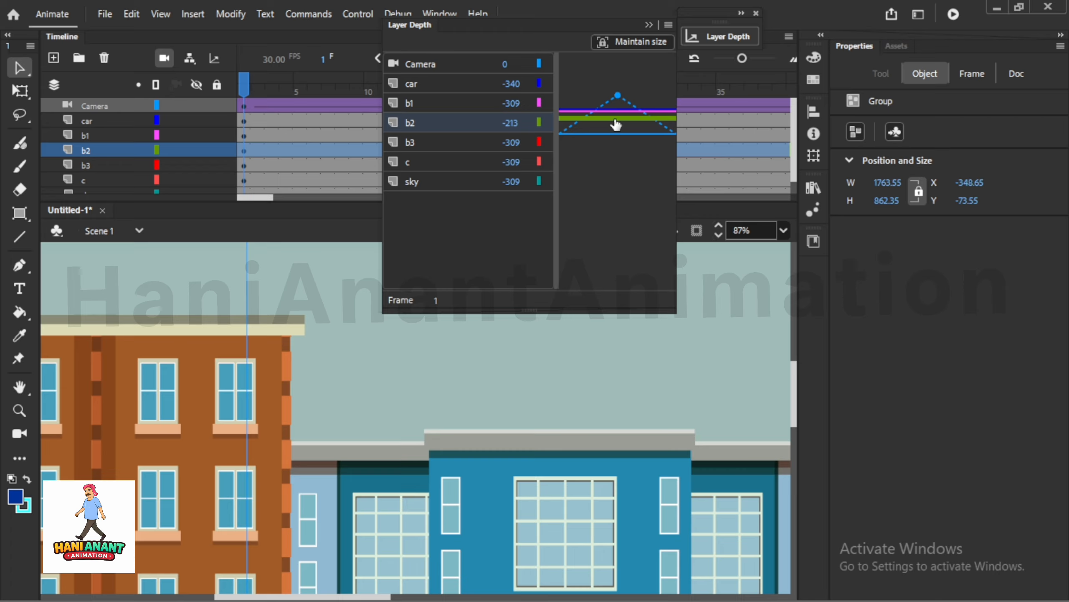
# - Move layer b3 to a depth of -202 and collapse the Layer Depth settings
pyautogui.click(465, 141)
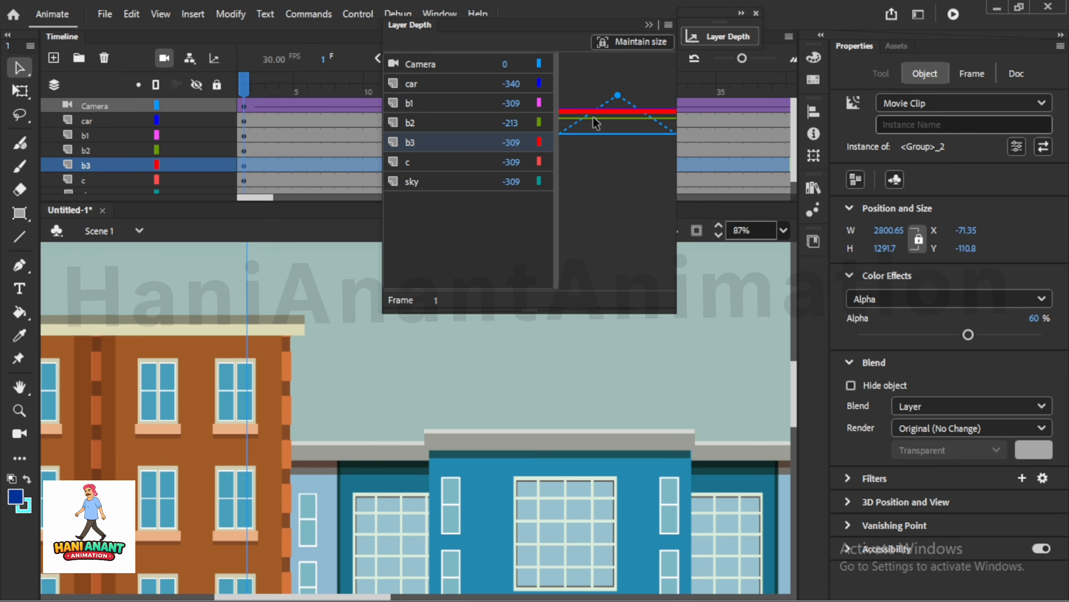
pyautogui.moveTo(606, 124); pyautogui.dragTo(606, 126)
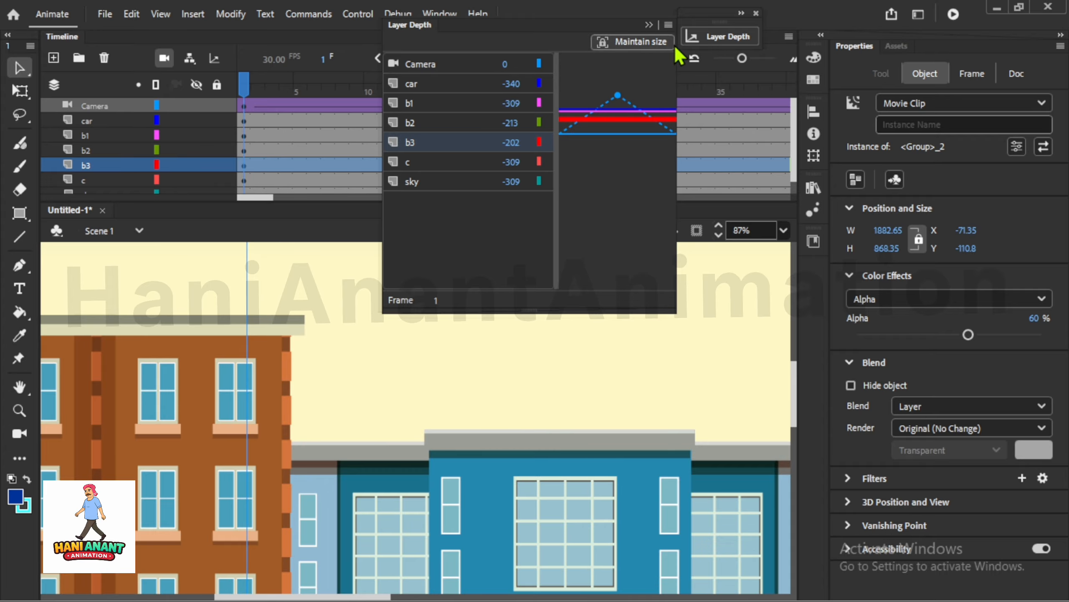
pyautogui.click(650, 27)
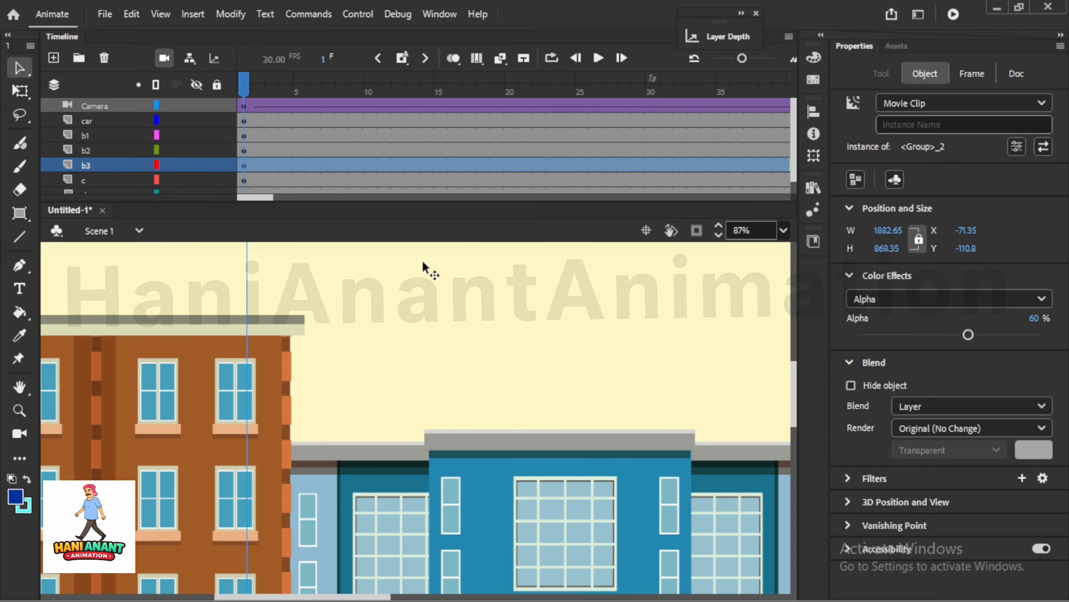
# - Test the movie with the changed layer depths, close the preview and return to frame 1
pyautogui.press('Return')
pyautogui.press('Return')
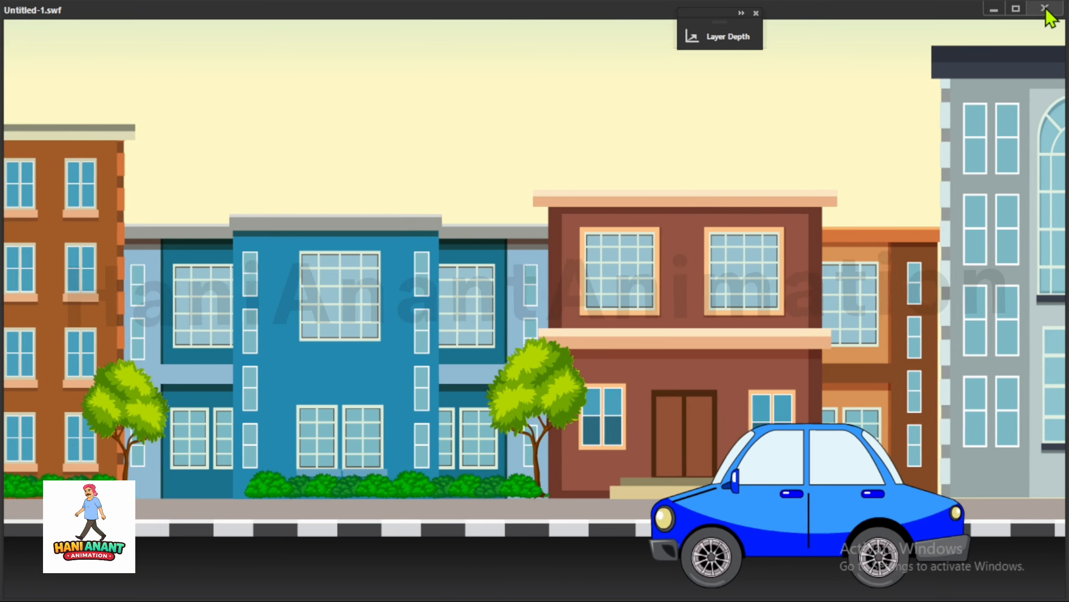
pyautogui.click(1045, 8)
pyautogui.scroll(-5, 378, 421)
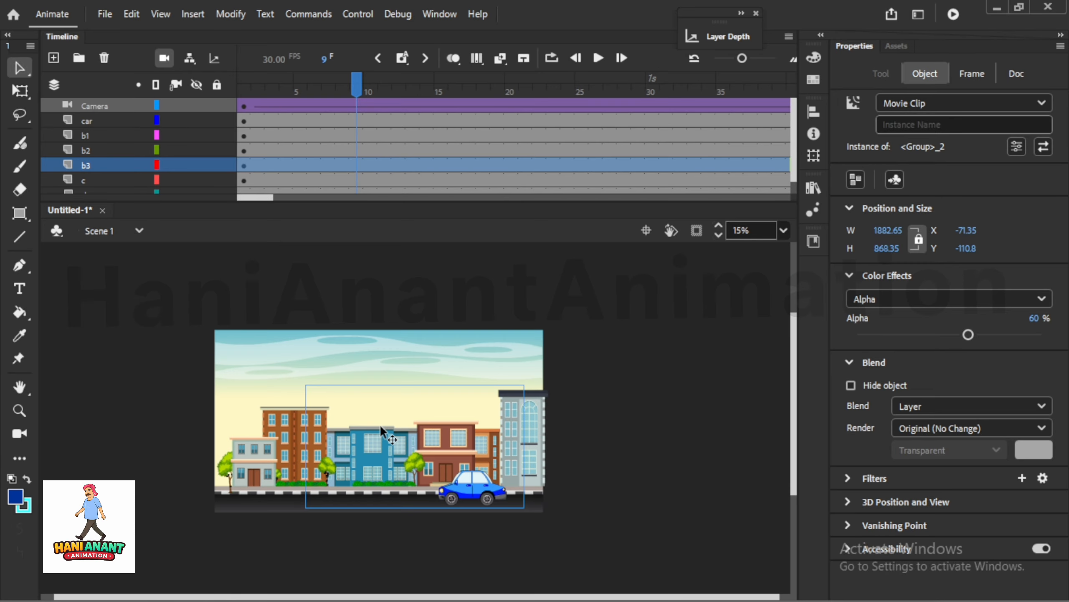
pyautogui.click(276, 90)
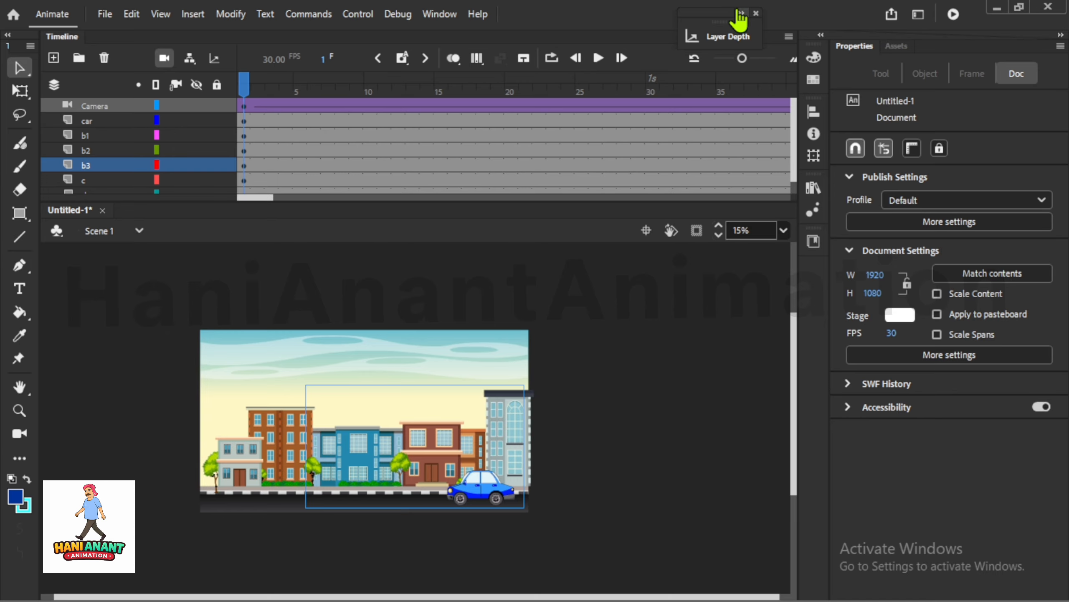
# - Reopen the Layer Depth settings, move layer b3 to a depth of -309 and fine-tune it to -313
pyautogui.click(740, 13)
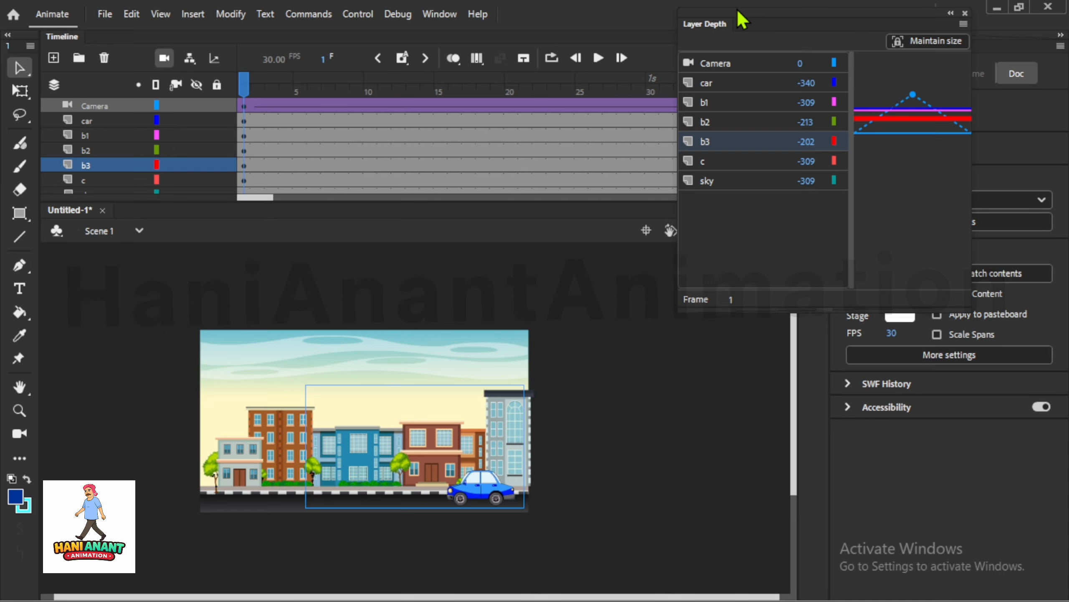
pyautogui.click(730, 123)
pyautogui.scroll(2, 387, 443)
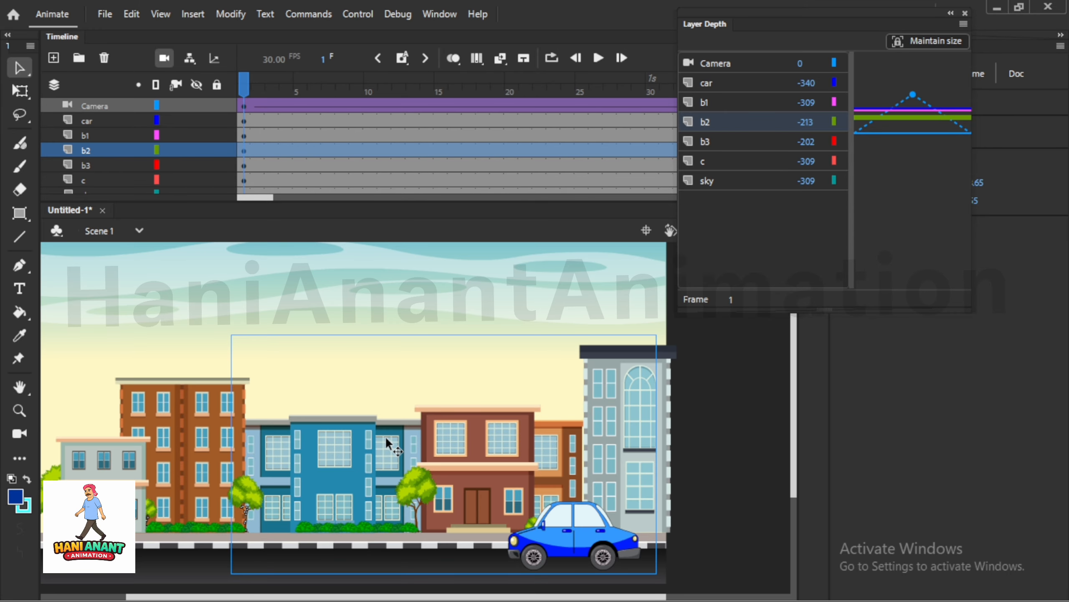
pyautogui.click(883, 128)
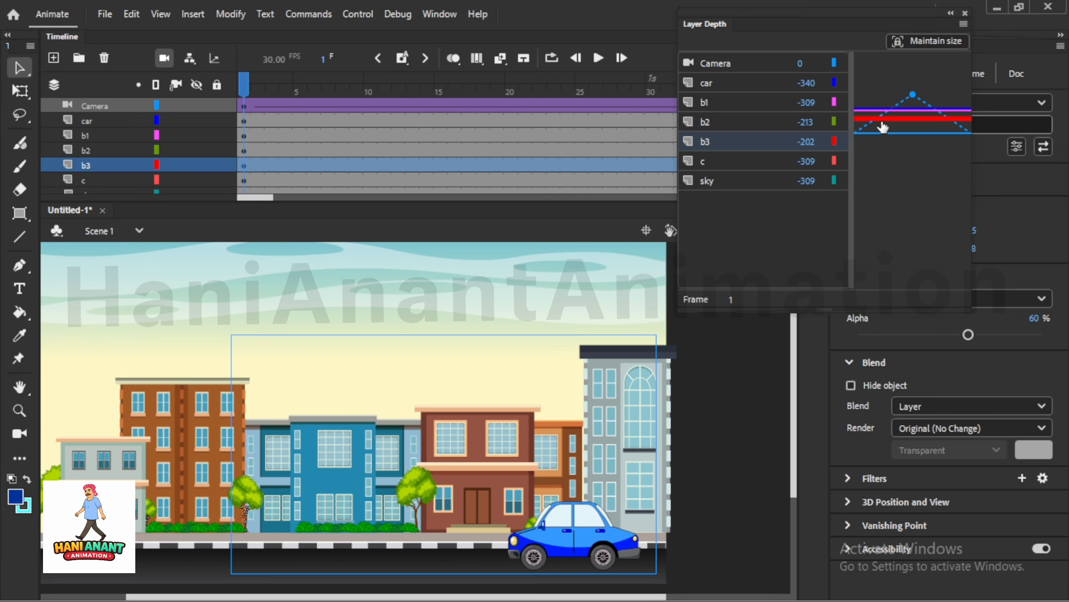
pyautogui.moveTo(883, 123); pyautogui.dragTo(882, 116)
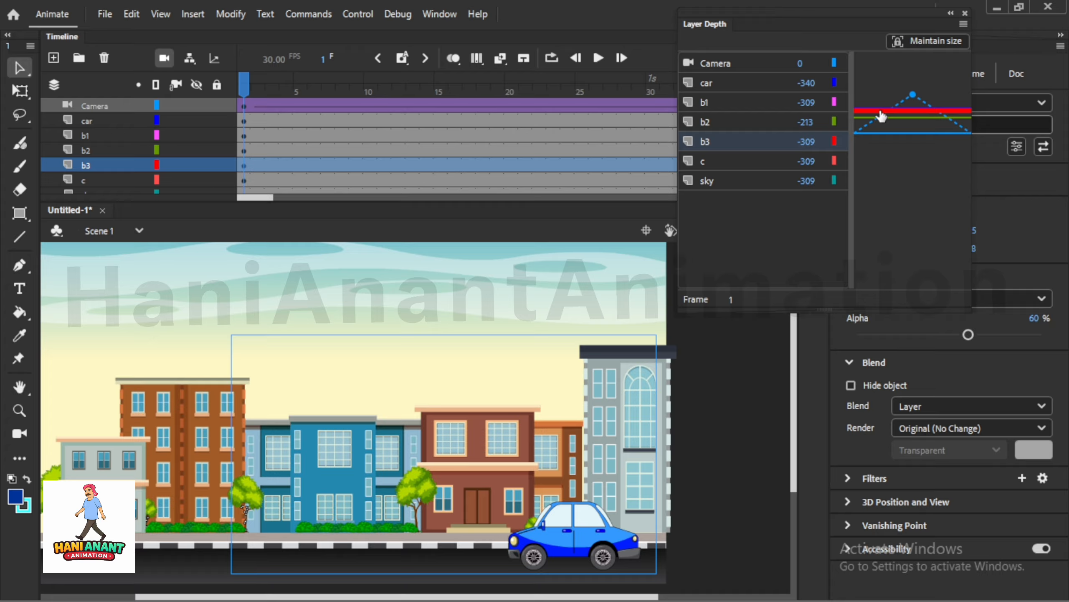
pyautogui.moveTo(881, 114); pyautogui.dragTo(881, 114)
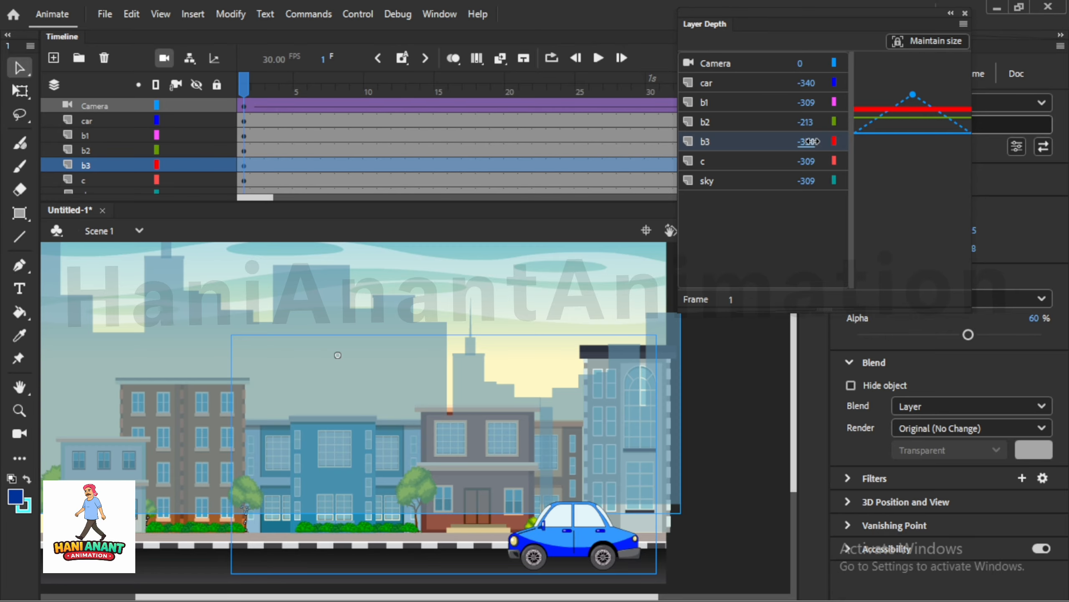
pyautogui.moveTo(811, 141)
pyautogui.mouseDown()
pyautogui.moveTo(845, 143)
pyautogui.moveTo(825, 141)
pyautogui.mouseUp()
pyautogui.moveTo(827, 141); pyautogui.dragTo(802, 142)
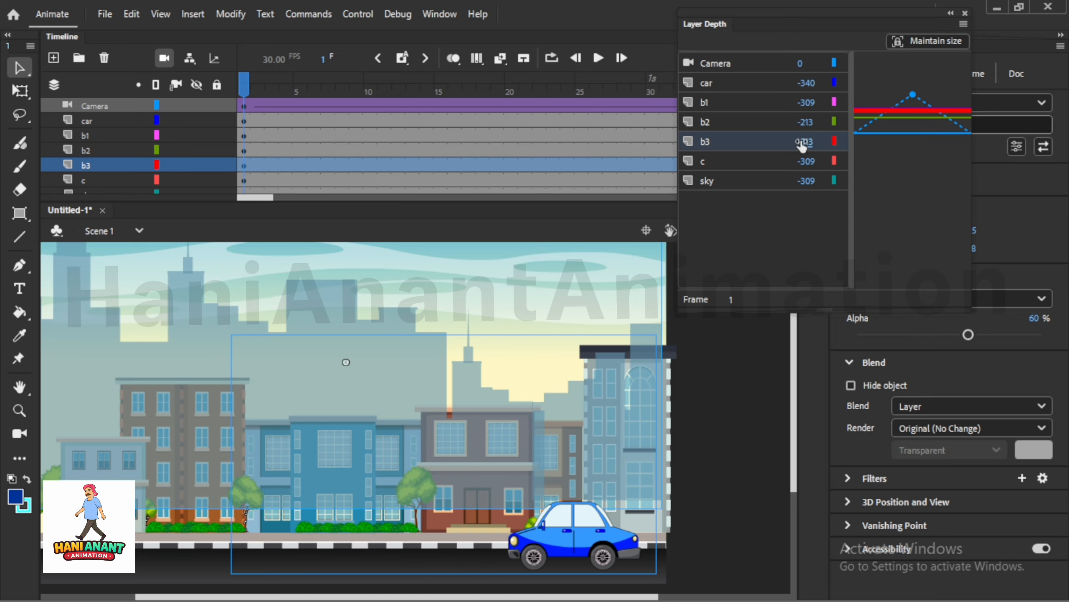
# - Raise layer b3's depth value in single-unit increments to -290
pyautogui.click(806, 142)
pyautogui.press('Up')
pyautogui.press('Up')
pyautogui.press('Up')
pyautogui.press('Up')
pyautogui.press('Up')
pyautogui.press('Up')
pyautogui.press('Up')
pyautogui.press('Up')
pyautogui.press('Up')
pyautogui.press('Up')
pyautogui.press('Up')
pyautogui.press('Up')
pyautogui.press('Up')
pyautogui.press('Up')
pyautogui.press('Up')
pyautogui.press('Up')
pyautogui.press('Up')
pyautogui.press('Up')
pyautogui.press('Up')
pyautogui.click(800, 241)
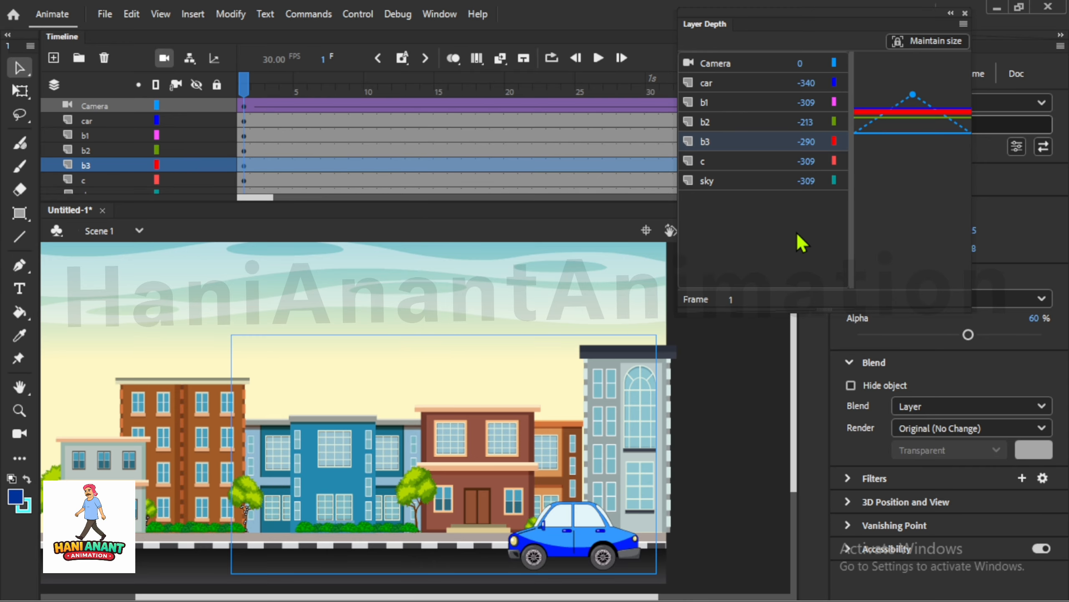
# - Set layer b3's depth to -300, then adjust it to -338
pyautogui.click(807, 142)
pyautogui.write('-3')
pyautogui.write('00')
pyautogui.press('Return')
pyautogui.moveTo(814, 143); pyautogui.dragTo(779, 133)
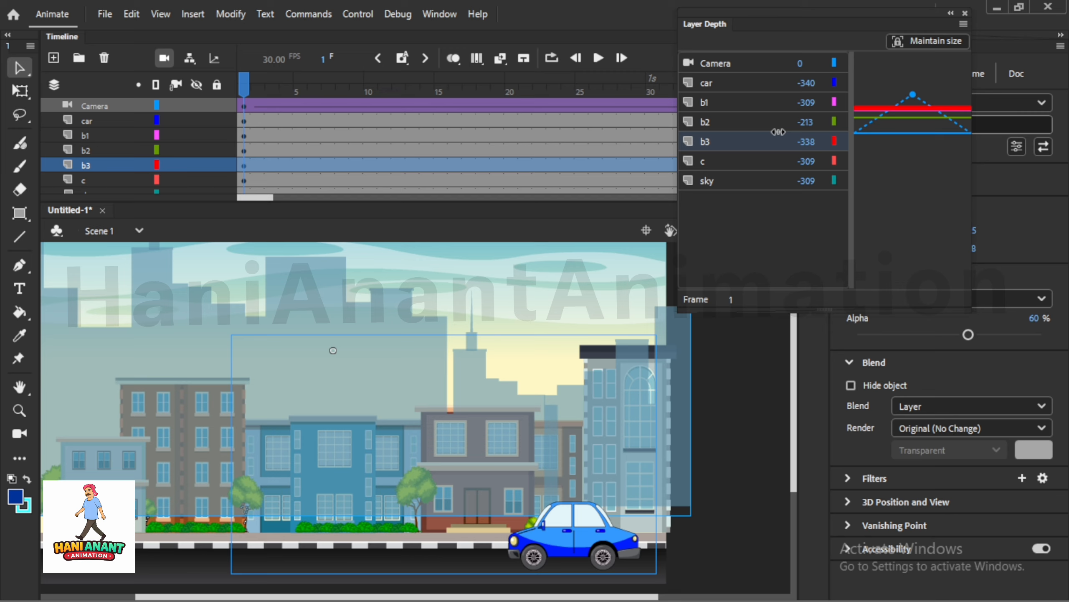
# - Set layer b3's depth to -320
pyautogui.click(809, 143)
pyautogui.write('3')
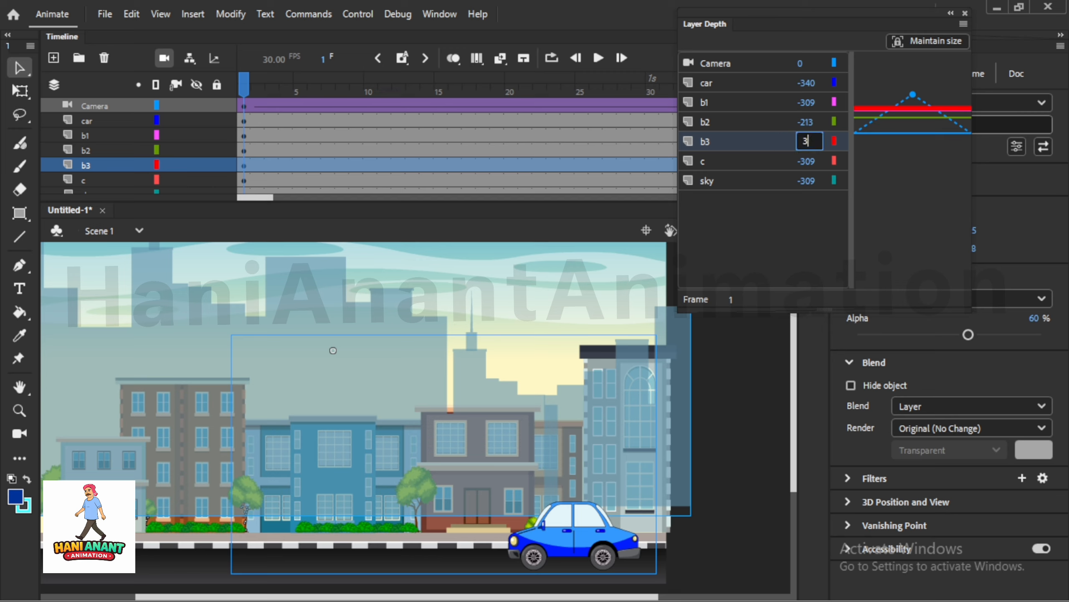
pyautogui.write('20')
pyautogui.press('Return')
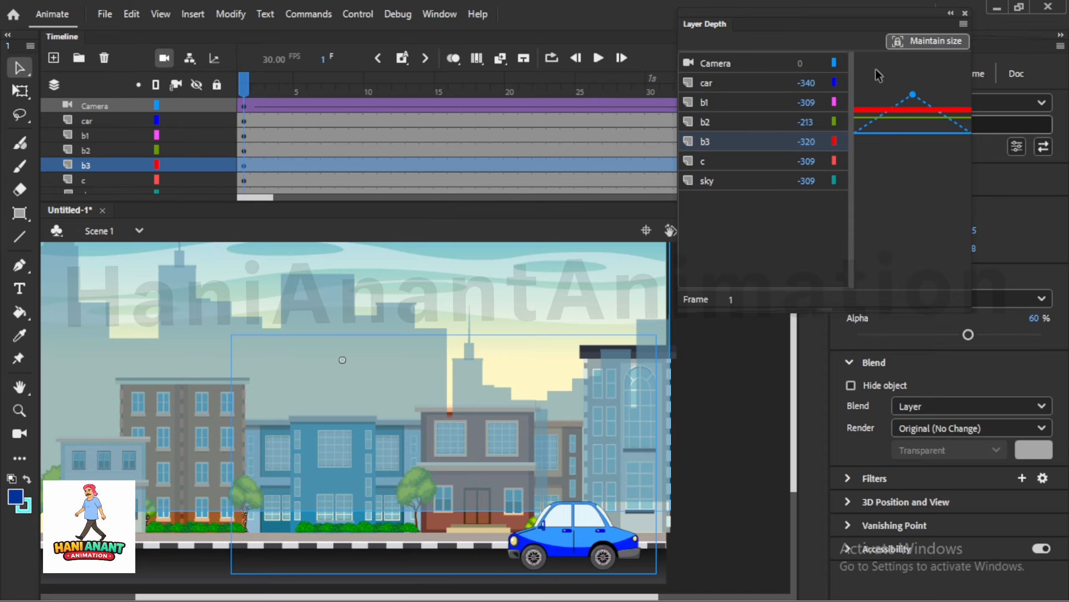
# - Close the Layer Depth settings, test the movie and close the preview
pyautogui.click(965, 13)
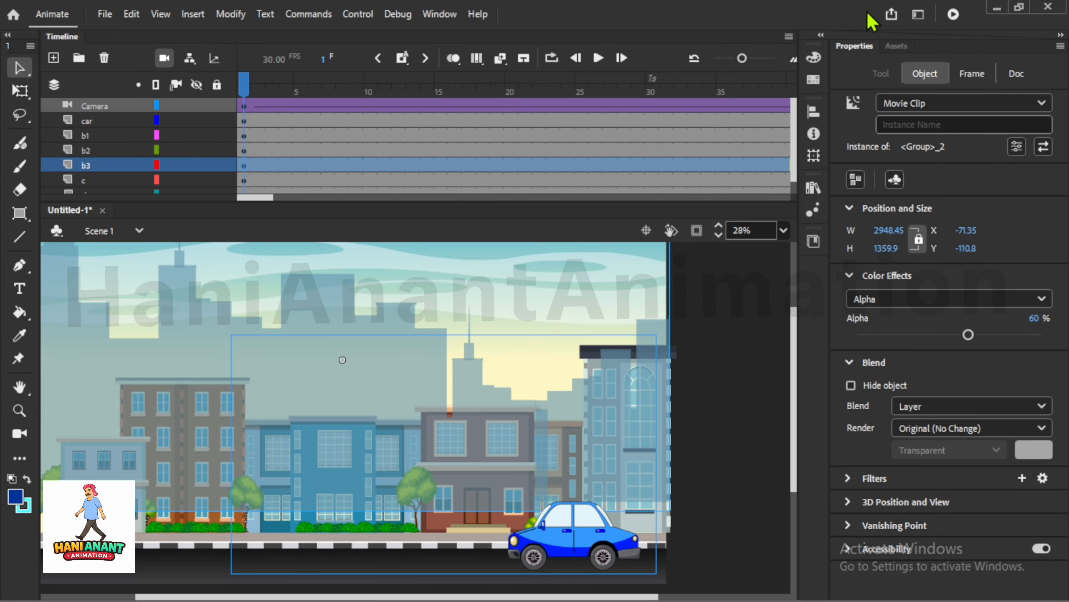
pyautogui.click(954, 14)
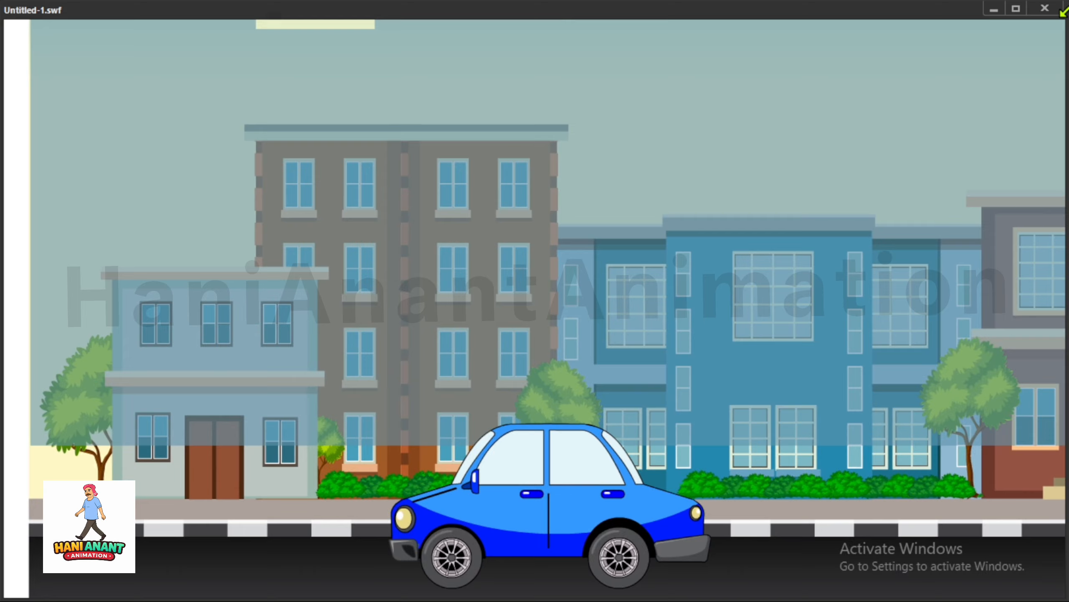
pyautogui.click(1063, 10)
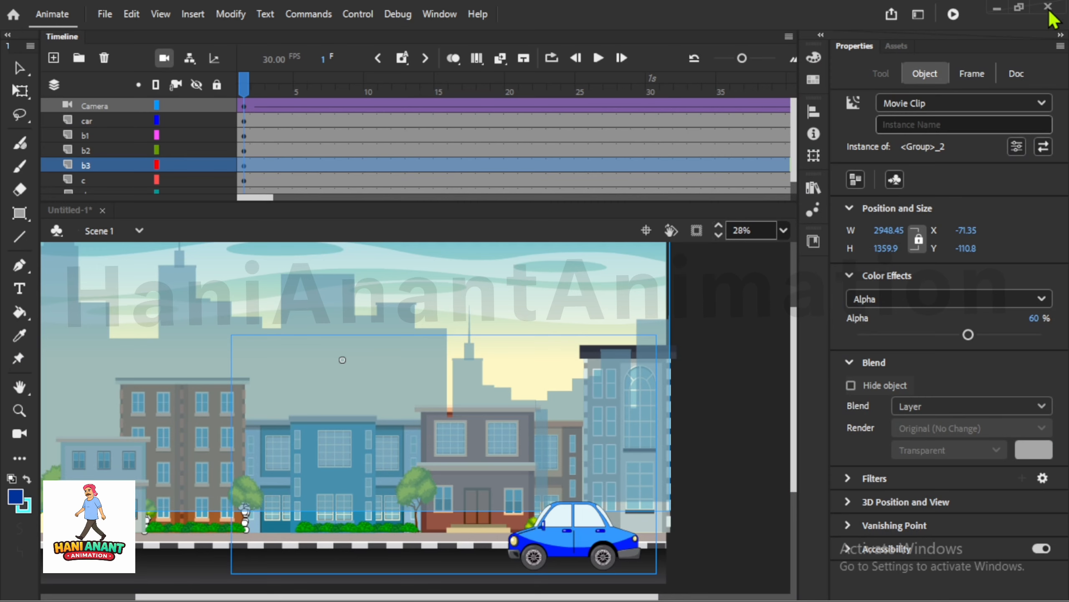
# - Examine which artwork belongs to layers b3, b2 and sky by selecting layers and objects in turn
pyautogui.click(106, 165)
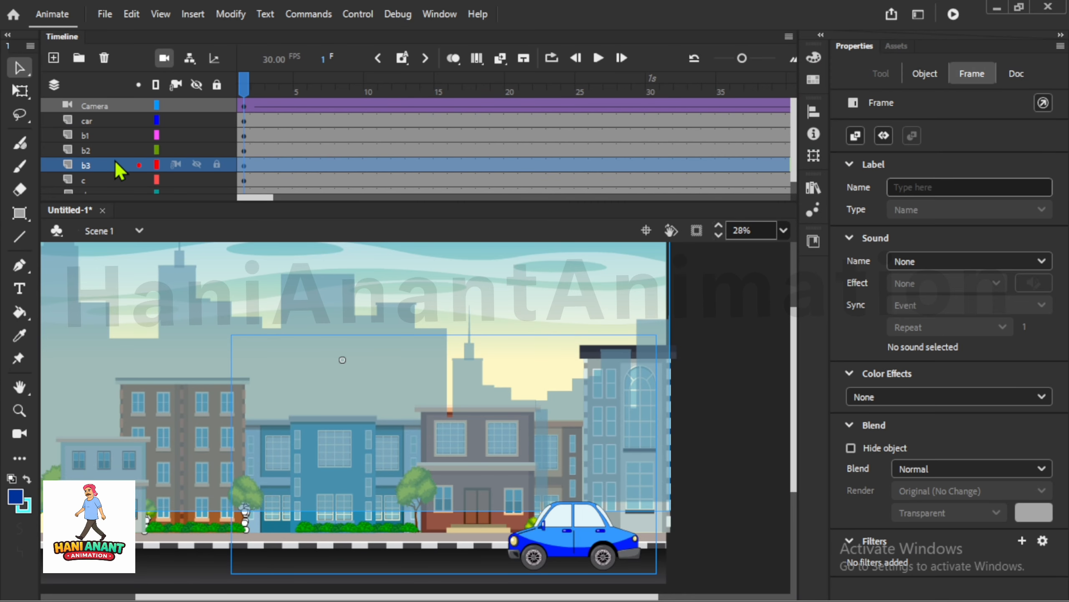
pyautogui.click(109, 150)
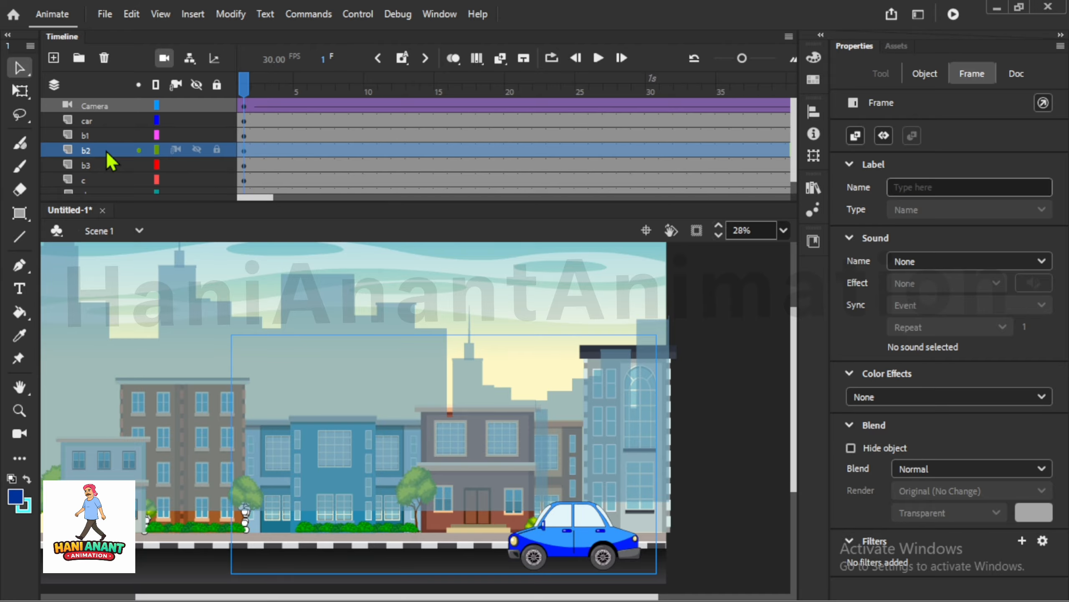
pyautogui.click(148, 551)
pyautogui.scroll(-1, 98, 146)
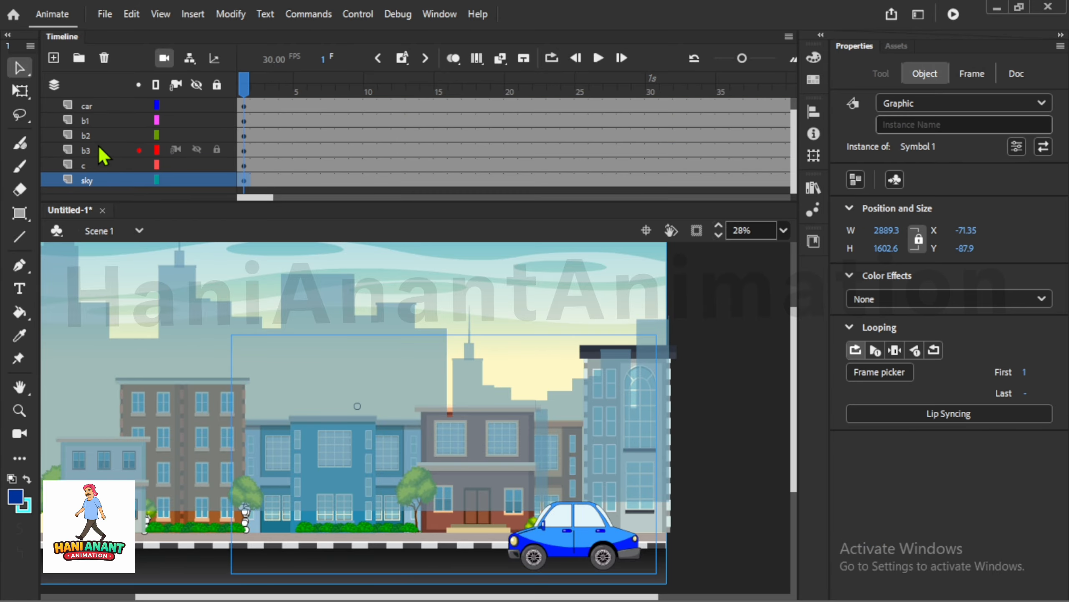
pyautogui.click(104, 178)
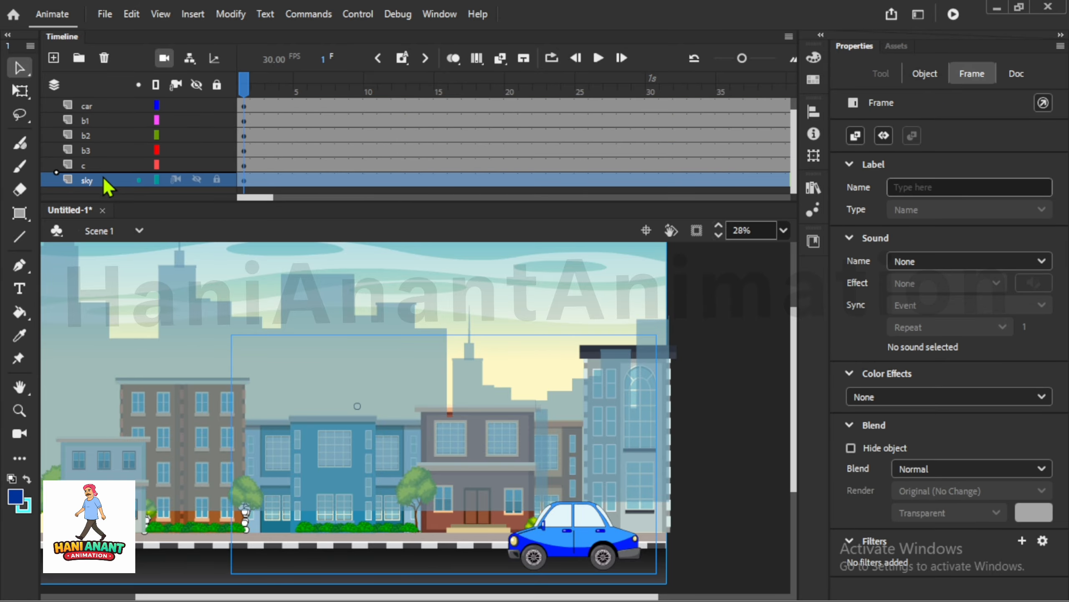
pyautogui.moveTo(104, 182)
pyautogui.mouseDown()
pyautogui.moveTo(105, 190)
pyautogui.moveTo(100, 181)
pyautogui.mouseUp()
pyautogui.click(163, 417)
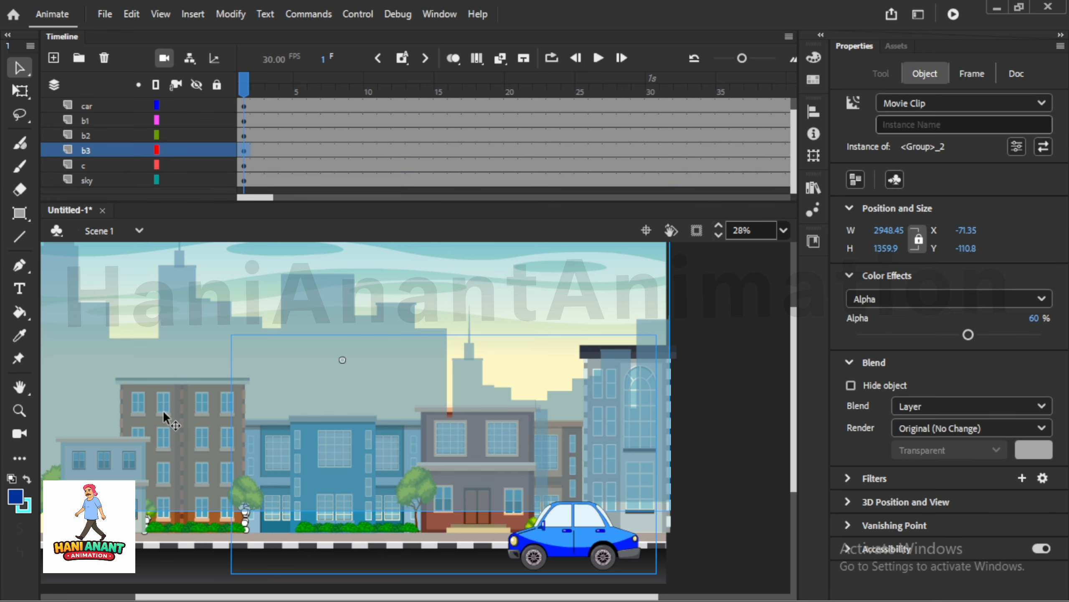
pyautogui.click(286, 561)
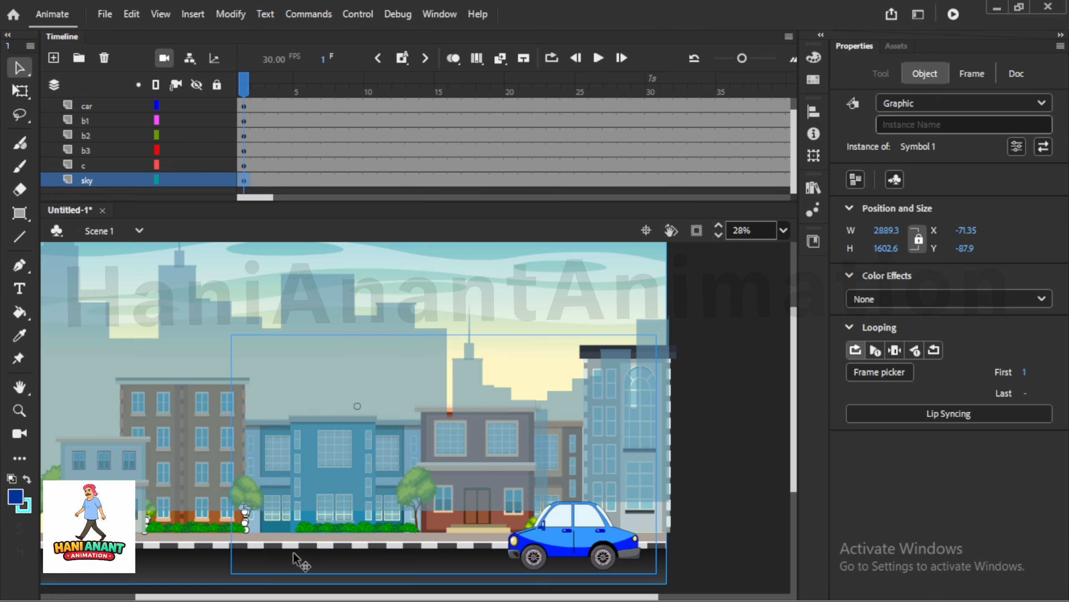
# - Shift the front-row buildings group on layer b1 left to X -969.95 and try reordering layer b3 in the stack
pyautogui.click(285, 530)
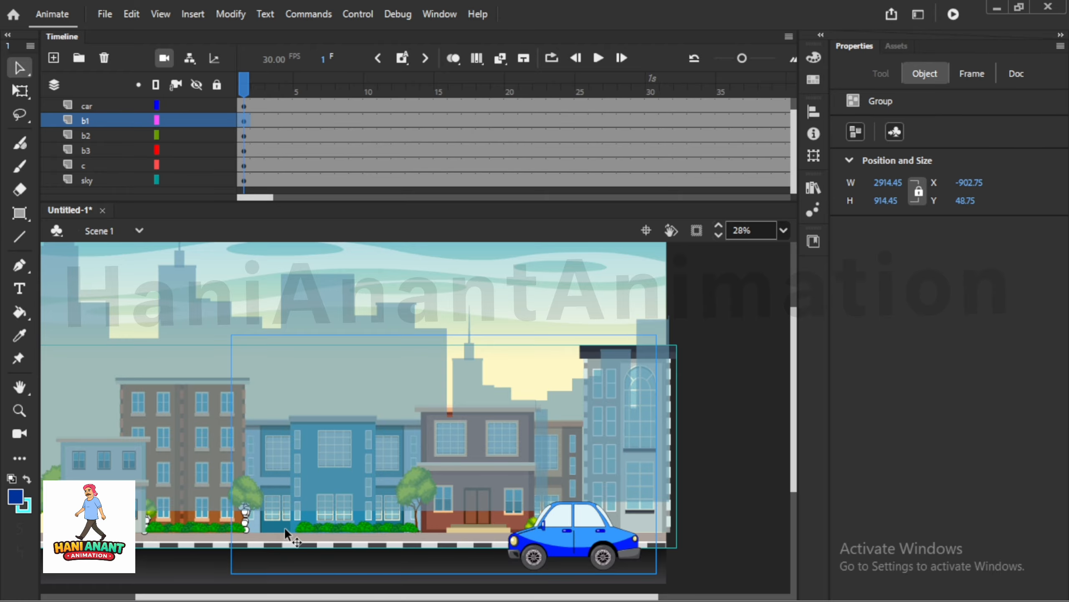
pyautogui.moveTo(285, 530)
pyautogui.mouseDown()
pyautogui.moveTo(301, 531)
pyautogui.moveTo(266, 525)
pyautogui.mouseUp()
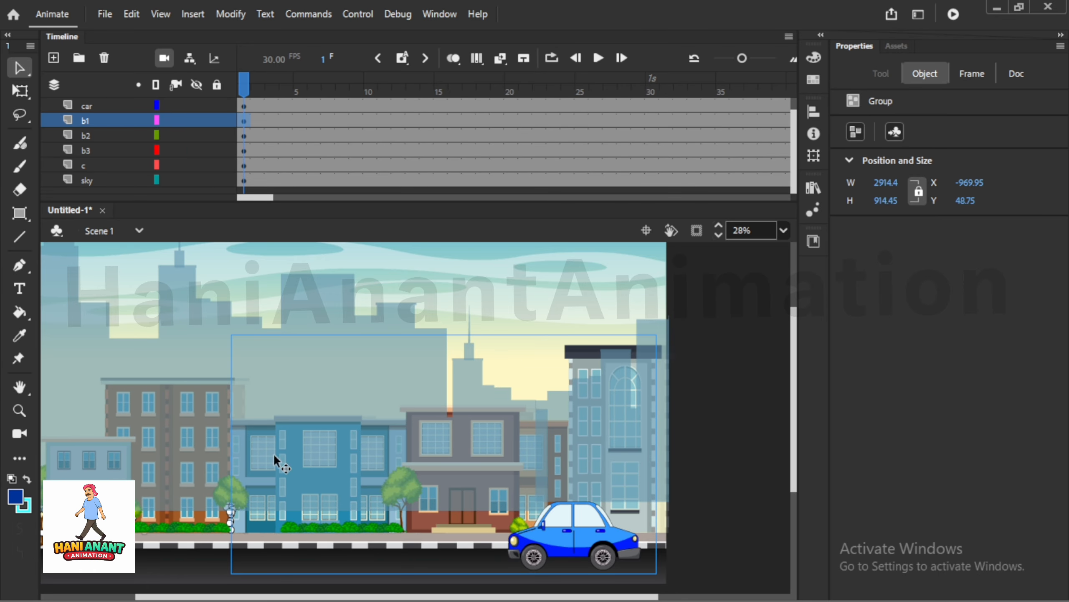
pyautogui.click(299, 379)
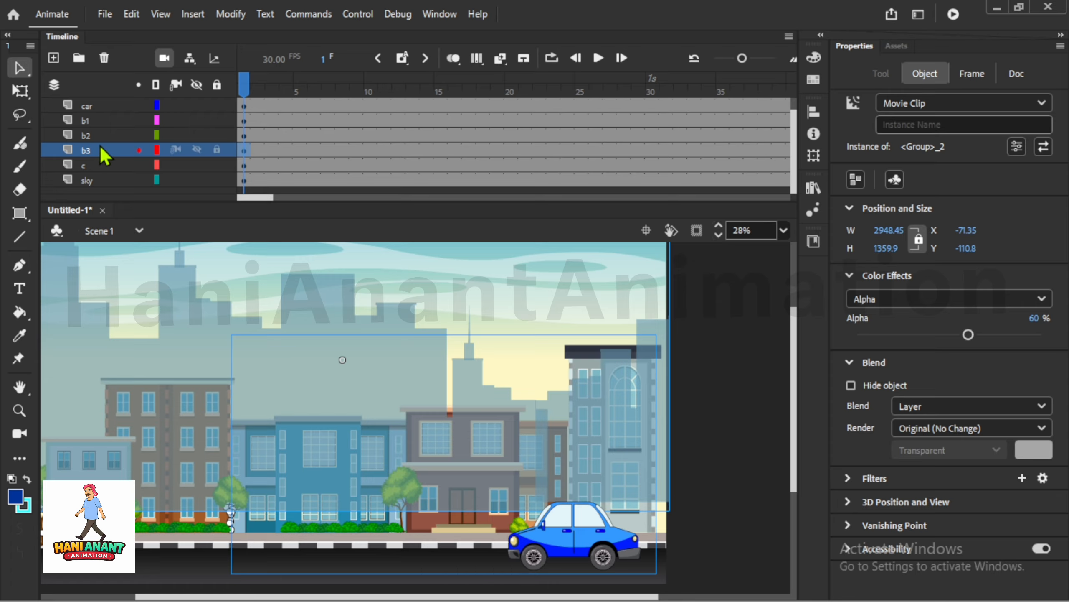
pyautogui.moveTo(100, 148)
pyautogui.mouseDown()
pyautogui.moveTo(109, 119)
pyautogui.moveTo(107, 162)
pyautogui.mouseUp()
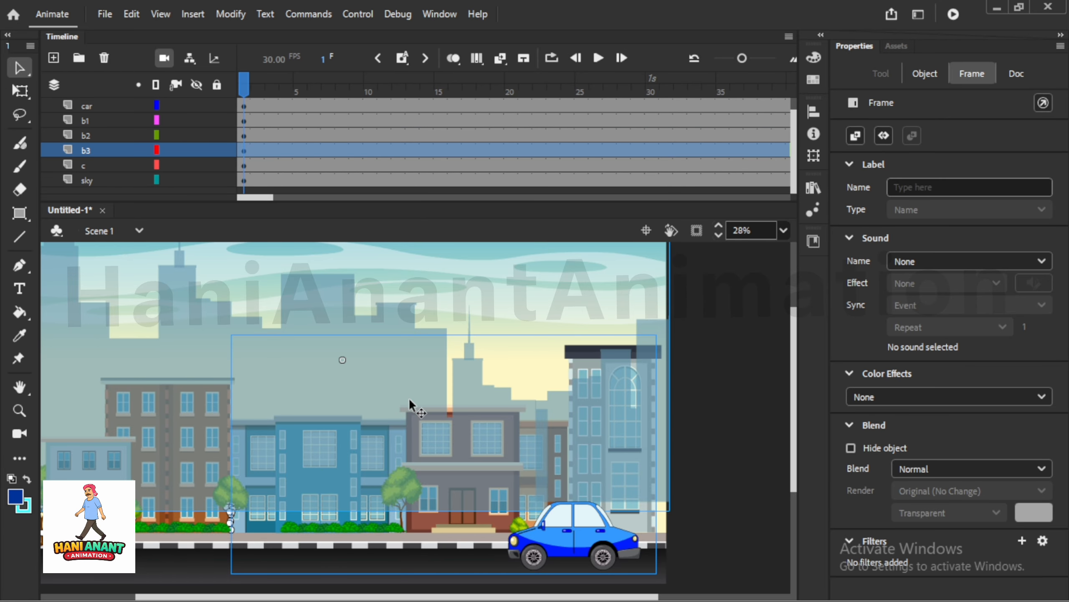
# - Open the skyline symbol on layer b3 to inspect its contents, then return to Scene 1
pyautogui.click(384, 381)
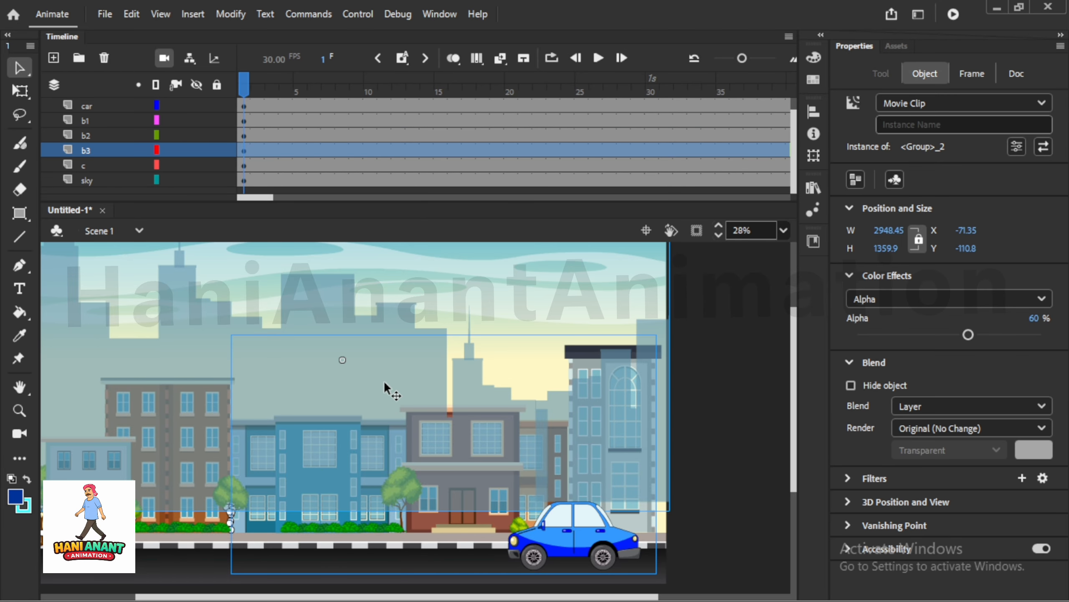
pyautogui.doubleClick(384, 380)
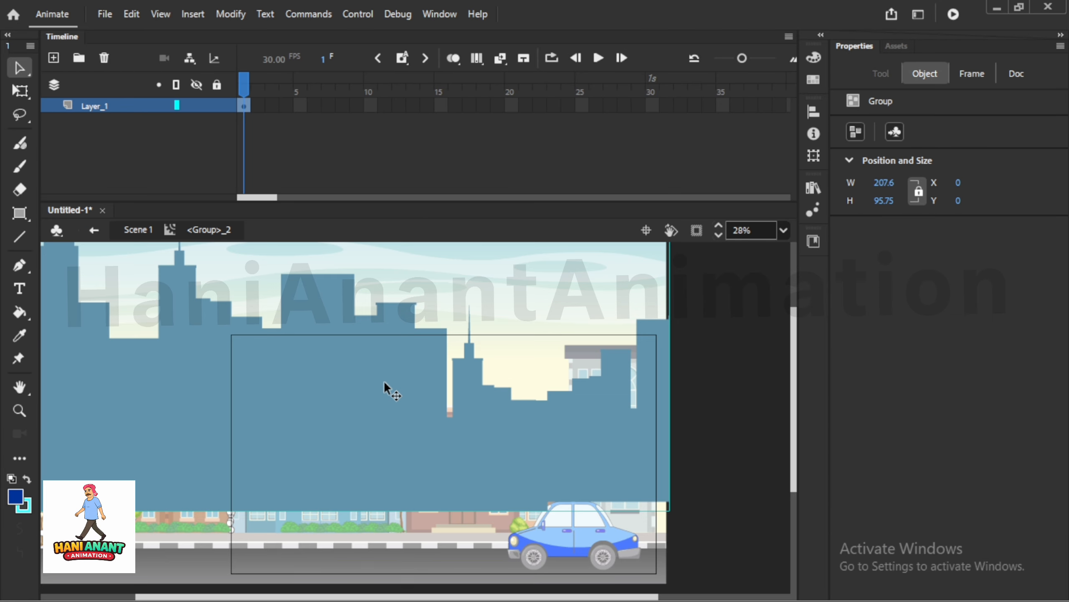
pyautogui.doubleClick(747, 391)
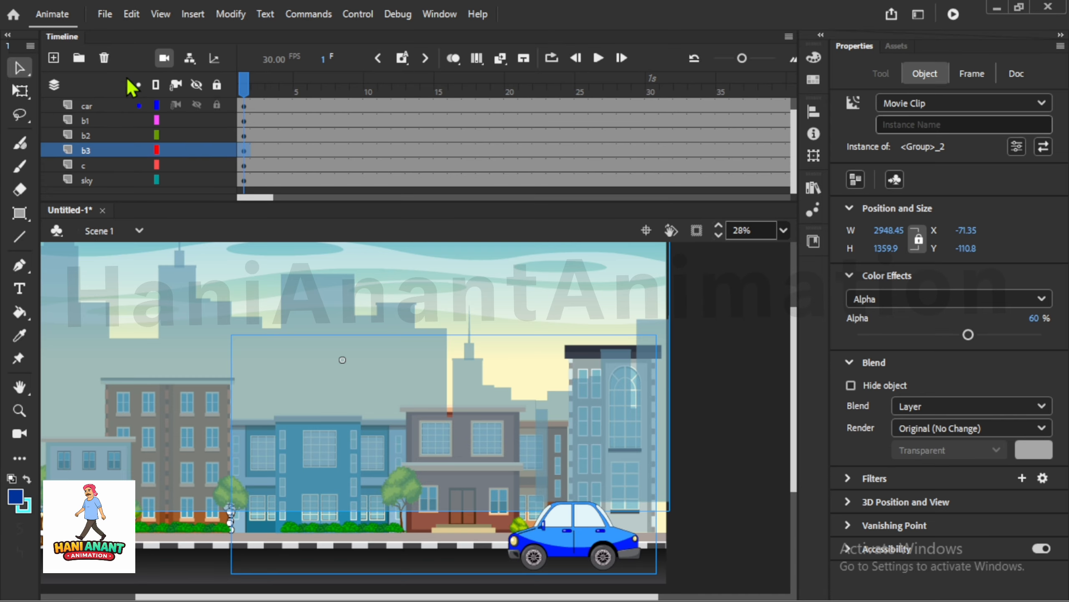
# - Try deleting layer b3, then restore it, select the skyline symbol's contents and return to Scene 1
pyautogui.click(103, 58)
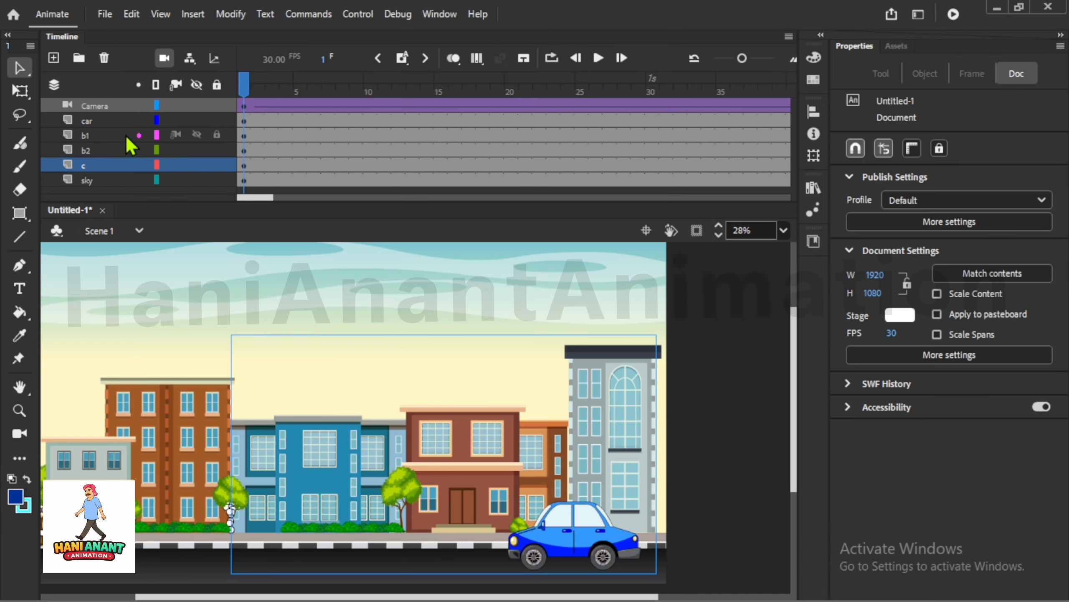
pyautogui.click(109, 149)
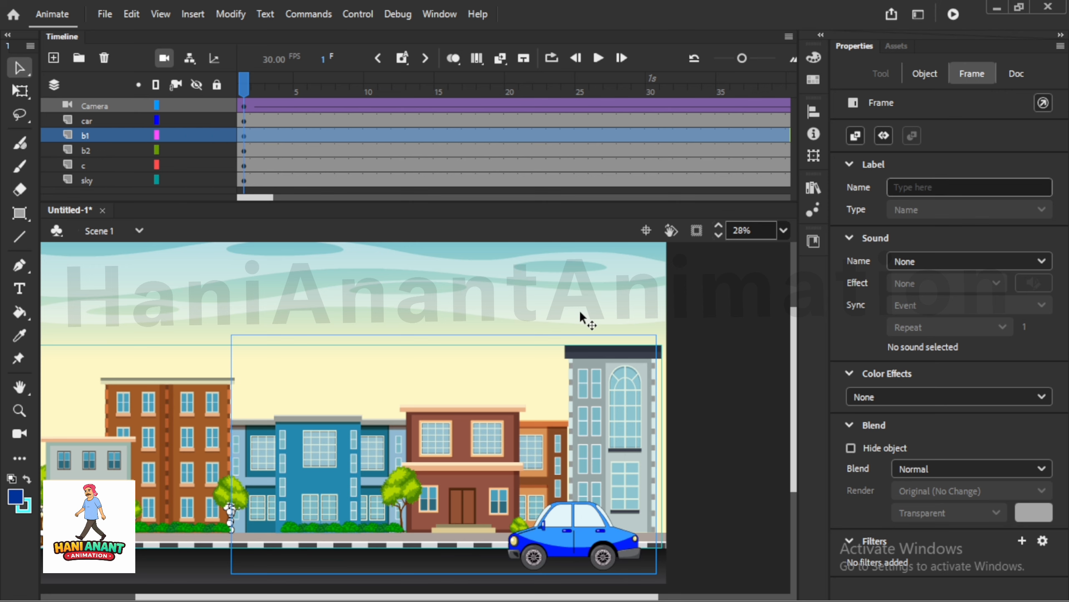
pyautogui.doubleClick(670, 362)
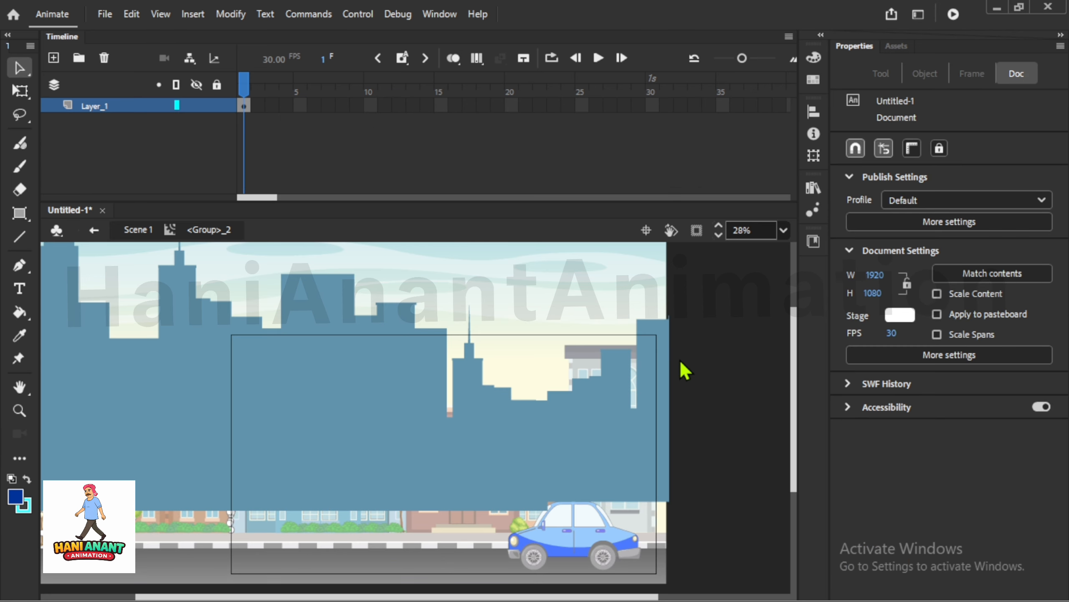
pyautogui.hotkey('ctrl', 'a')
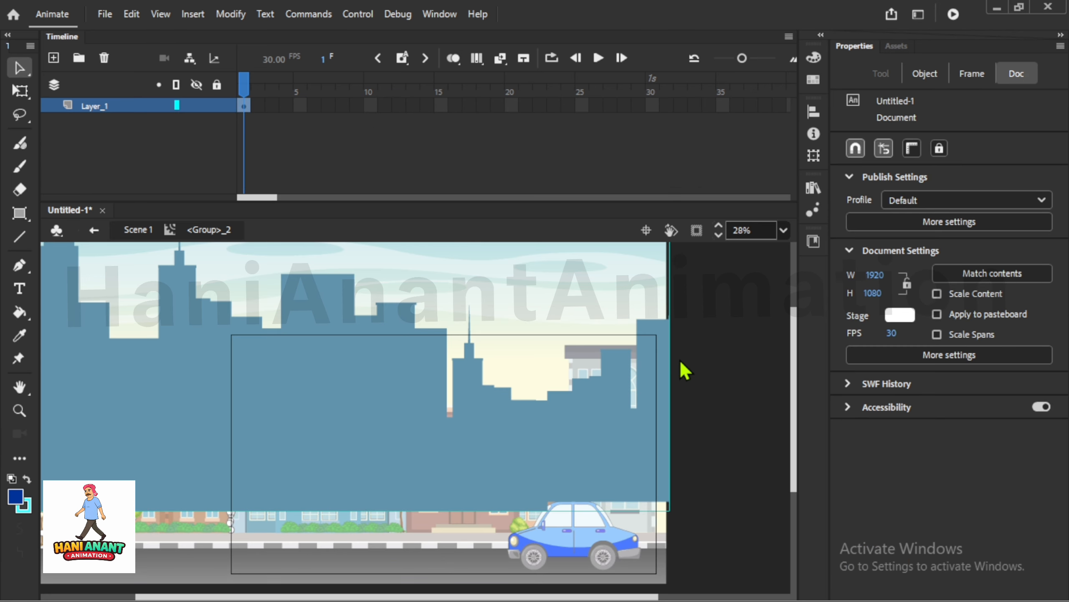
pyautogui.doubleClick(684, 371)
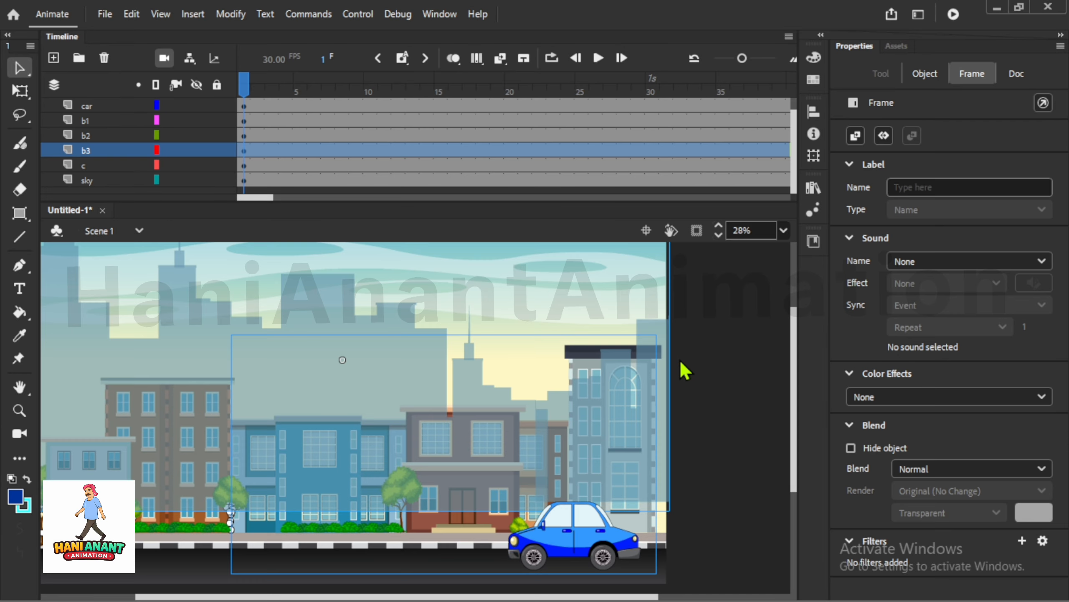
# - Undo the reordering of layer b3 and the move of layer b1's buildings group
pyautogui.hotkey('ctrl', 'z')
pyautogui.hotkey('ctrl', 'z')
pyautogui.hotkey('ctrl', 'z')
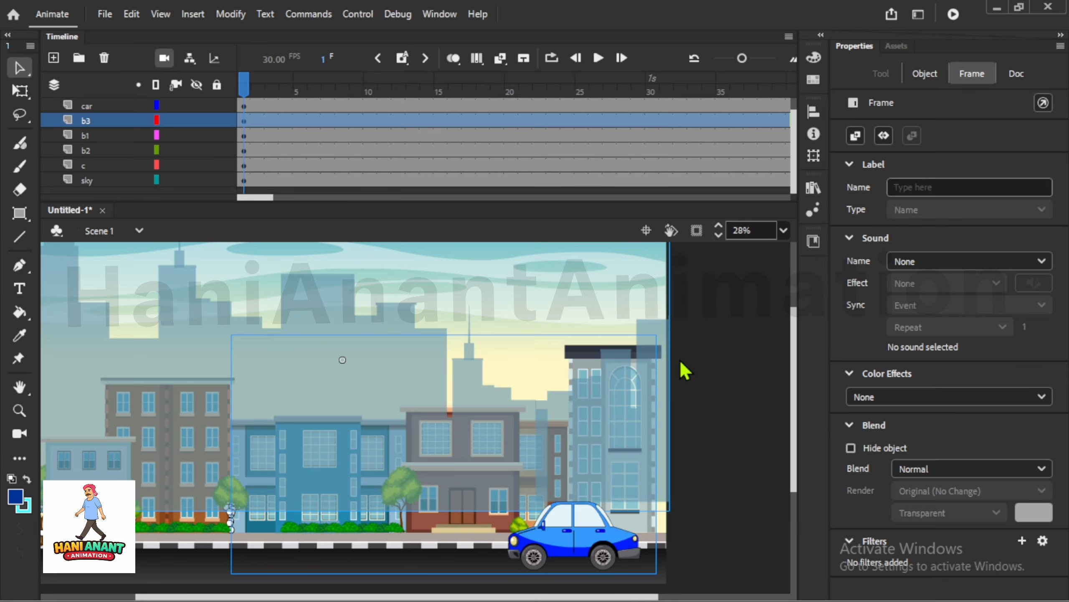
pyautogui.hotkey('ctrl', 'z')
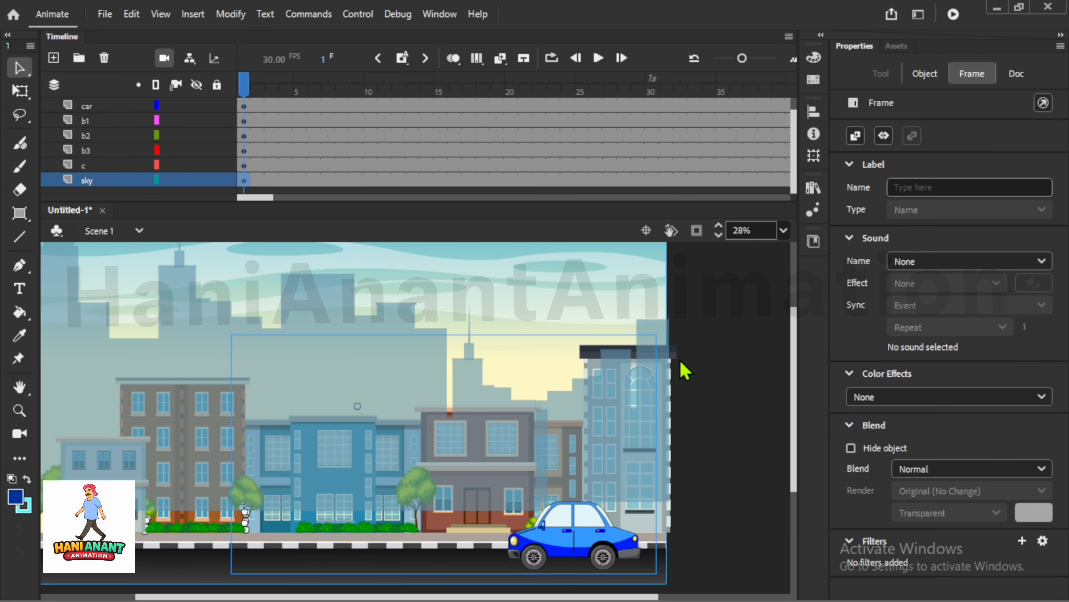
pyautogui.hotkey('ctrl', 'z')
pyautogui.hotkey('ctrl', 'z')
pyautogui.hotkey('ctrl', 'z')
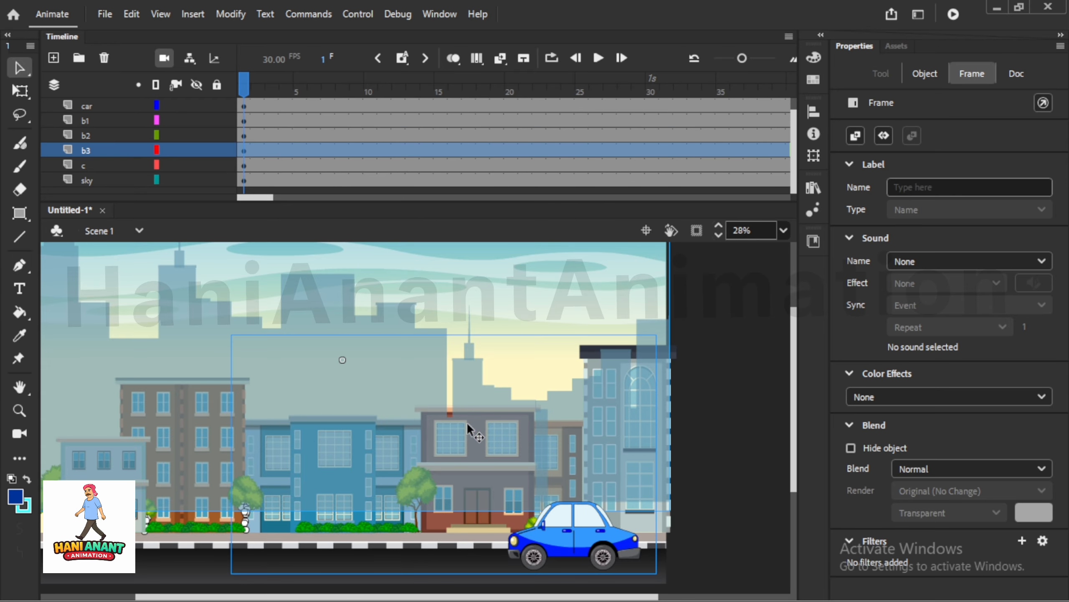
# - Play the timeline briefly, then undo the earlier depth changes to layers b3 and b2
pyautogui.click(703, 441)
pyautogui.press('Return')
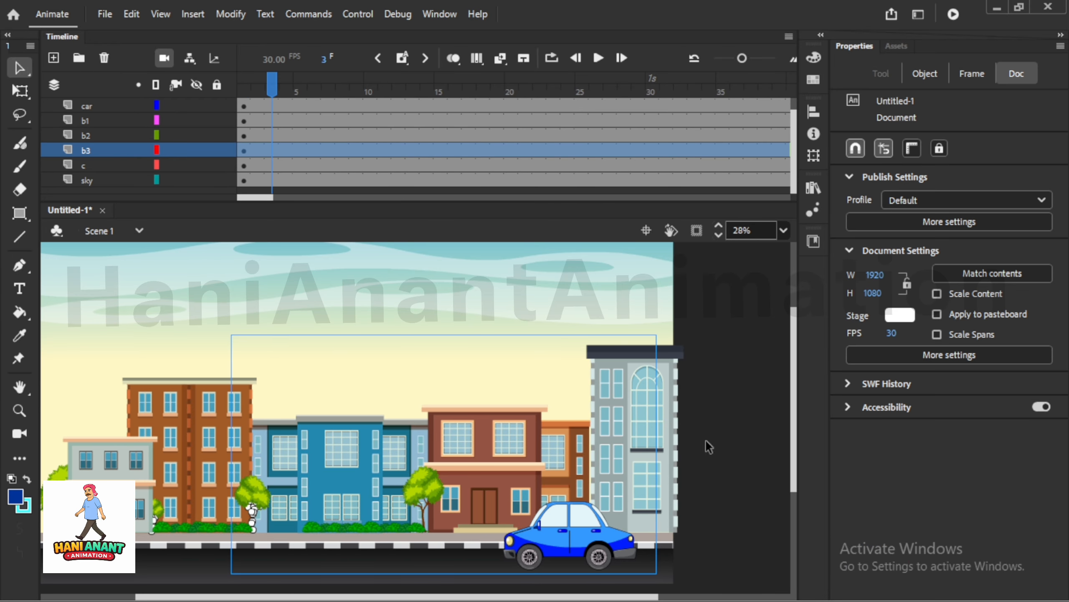
pyautogui.hotkey('ctrl', 'z')
pyautogui.hotkey('ctrl', 'z')
pyautogui.hotkey('ctrl', 'z')
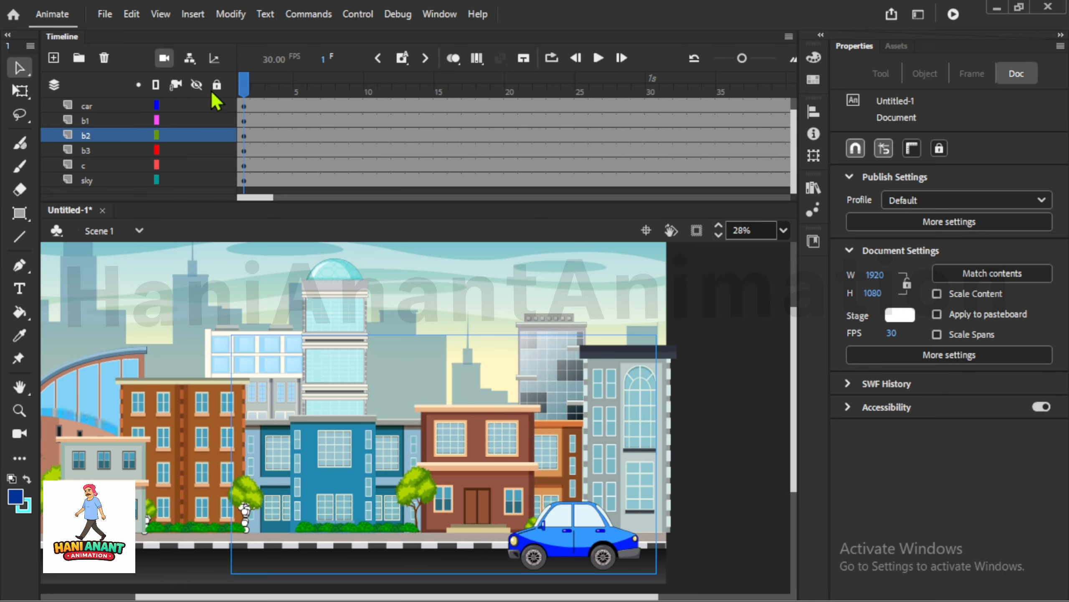
# - Open the Layer Depth settings and set layer b2's depth to -305
pyautogui.click(215, 58)
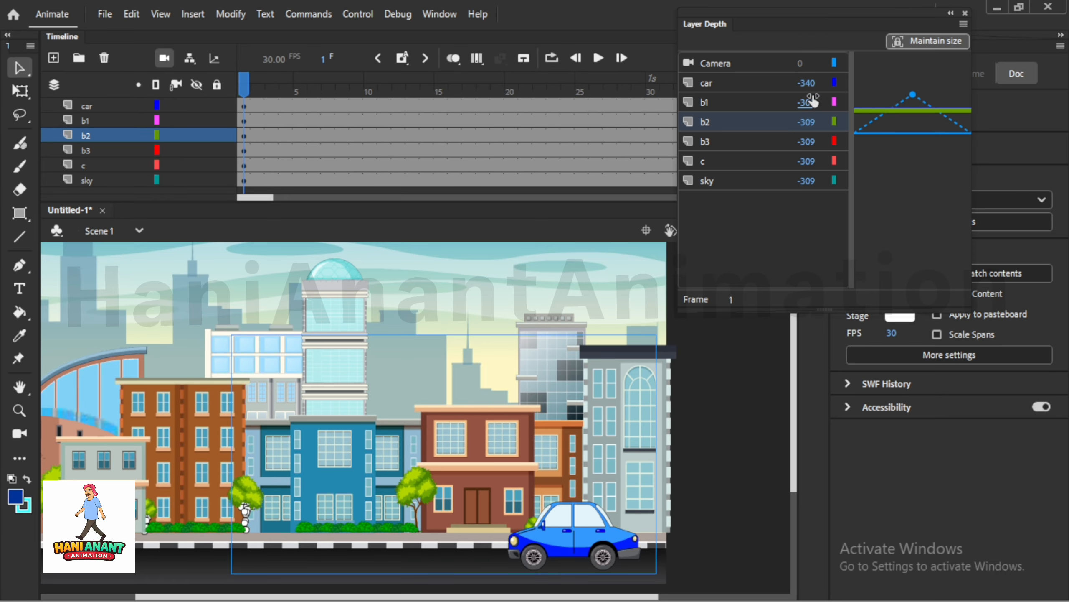
pyautogui.click(711, 101)
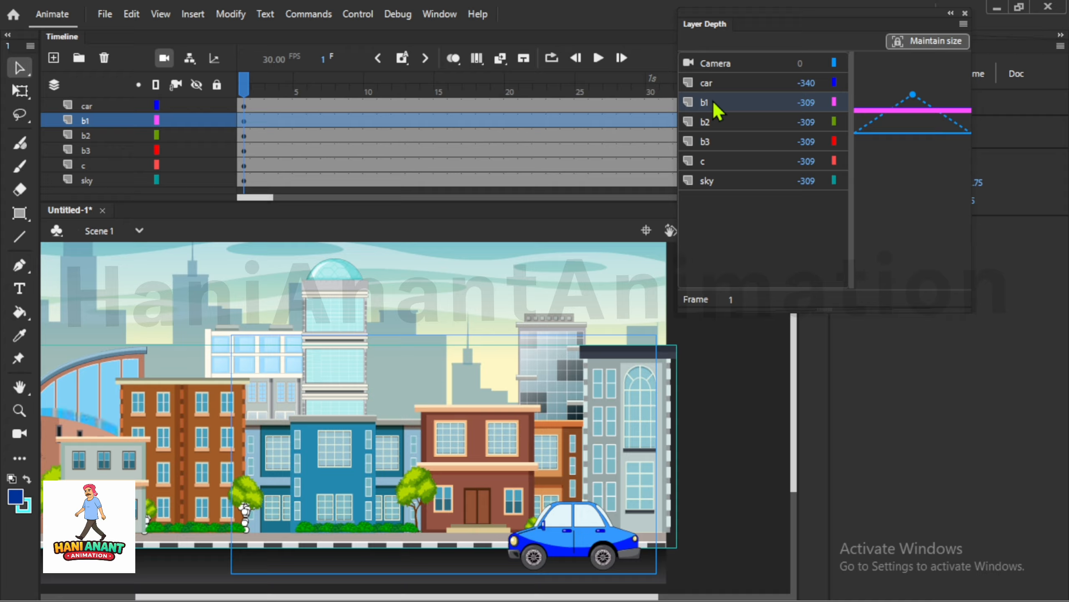
pyautogui.click(779, 127)
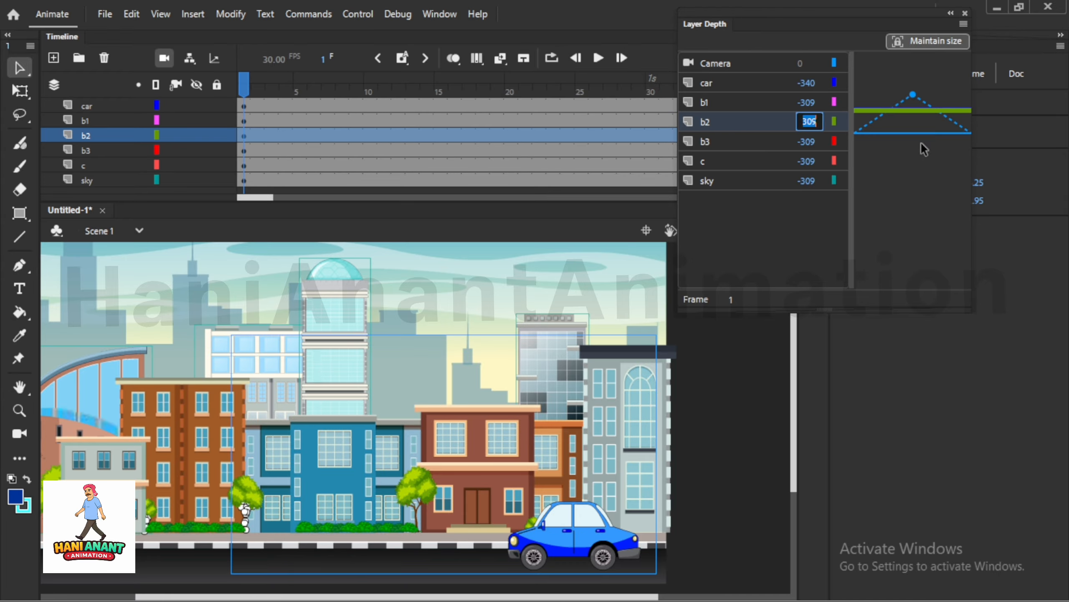
pyautogui.write('-')
pyautogui.press('Return')
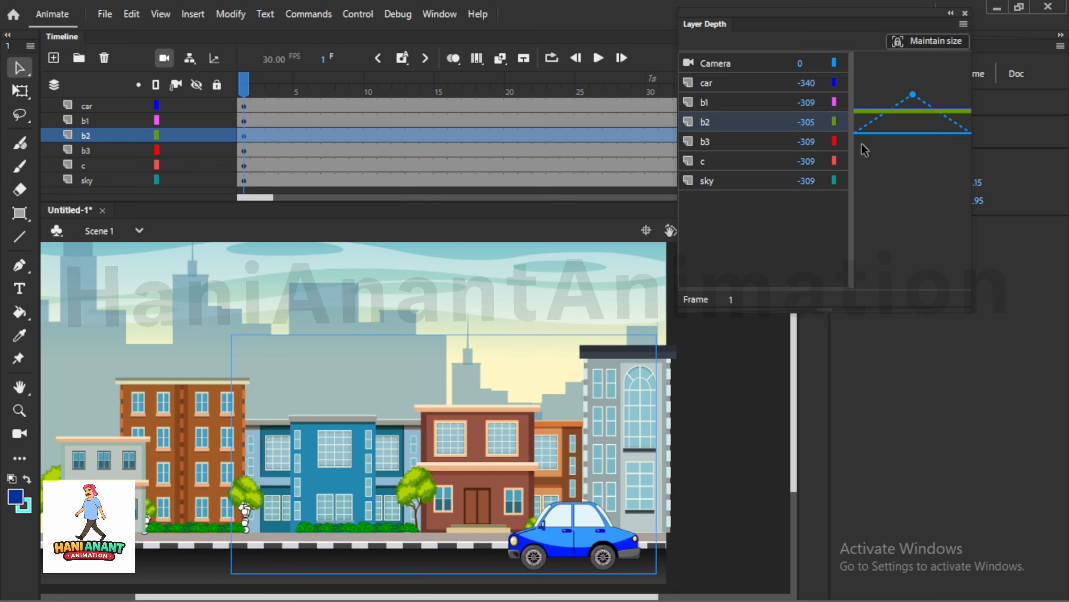
# - Set layer b2's depth to -312
pyautogui.click(809, 126)
pyautogui.write('-')
pyautogui.write('312')
pyautogui.press('Return')
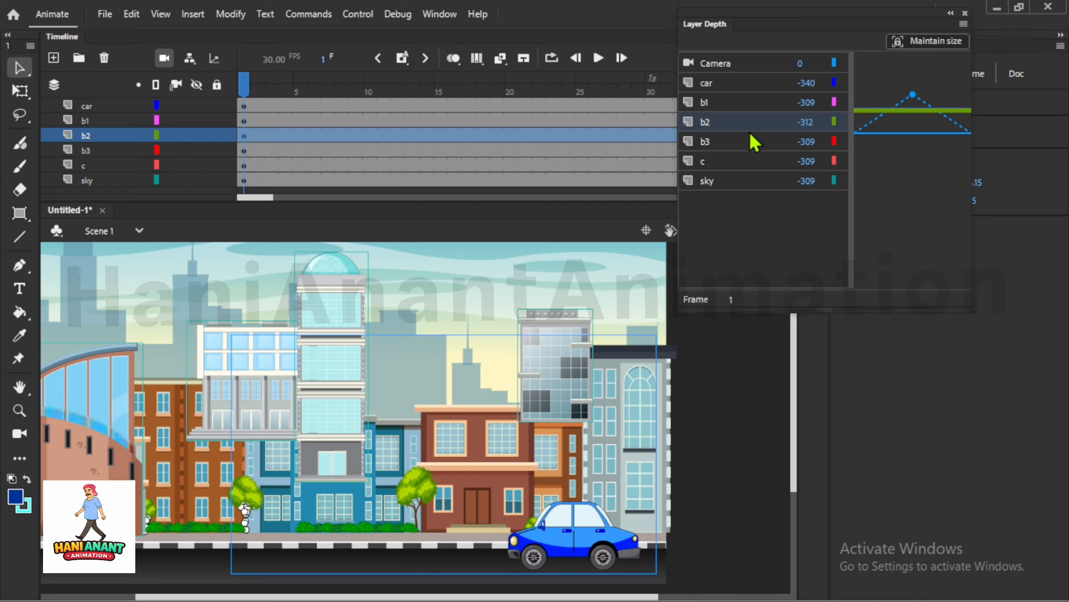
# - Set layer b3's depth to -316
pyautogui.doubleClick(806, 142)
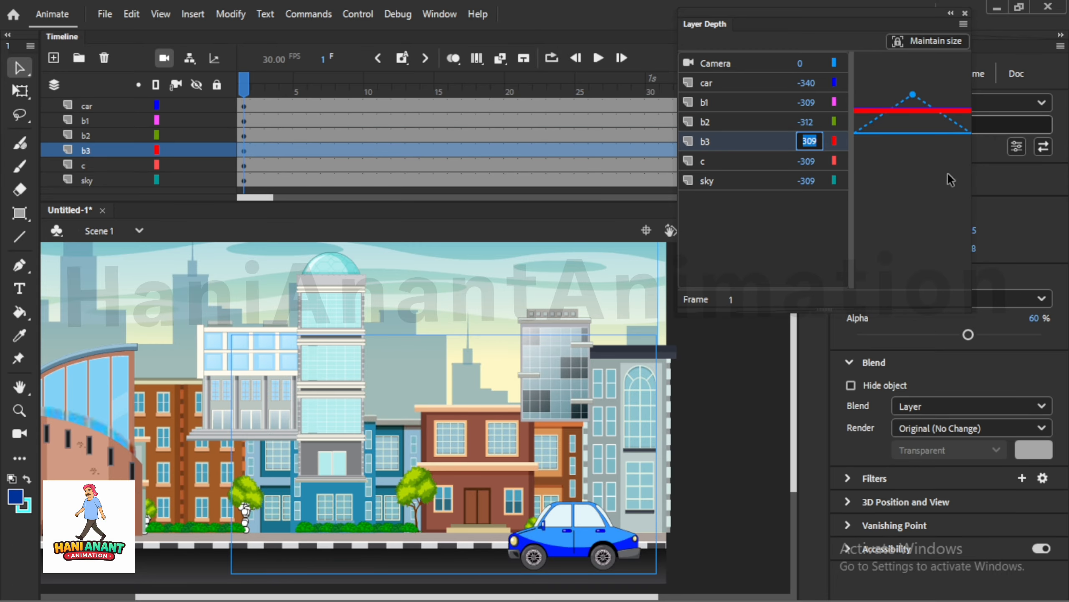
pyautogui.write('-')
pyautogui.write('316')
pyautogui.press('Return')
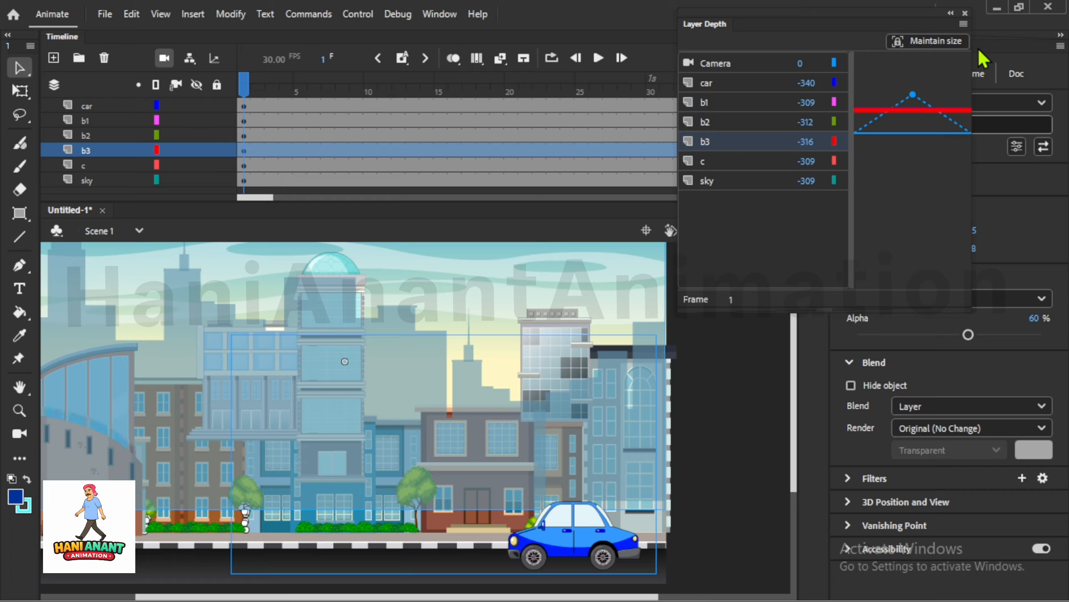
# - Set layer b1's depth to -310
pyautogui.click(740, 105)
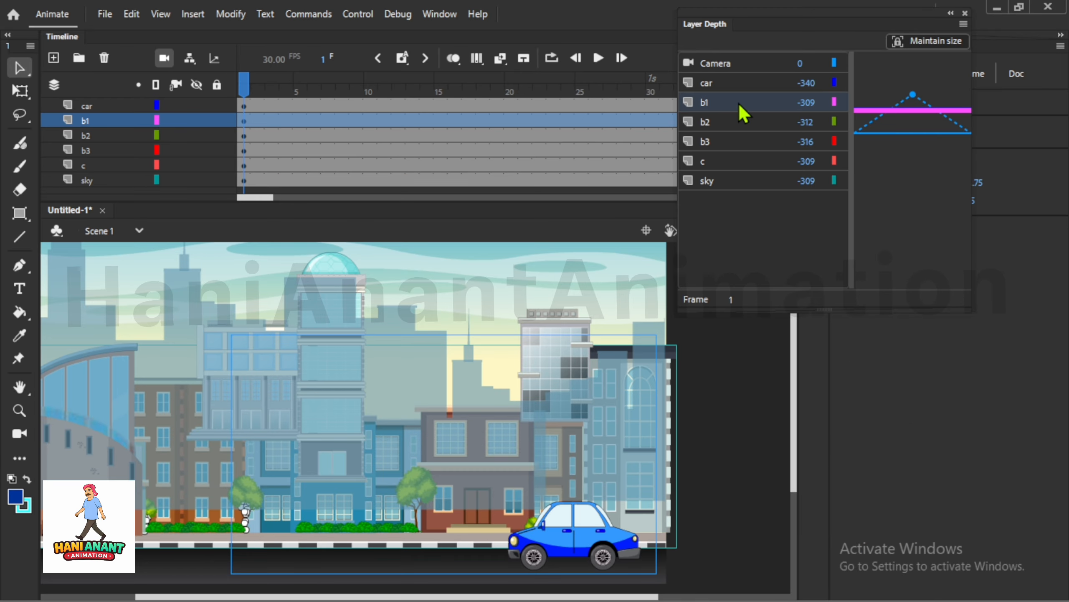
pyautogui.click(808, 102)
pyautogui.write('-')
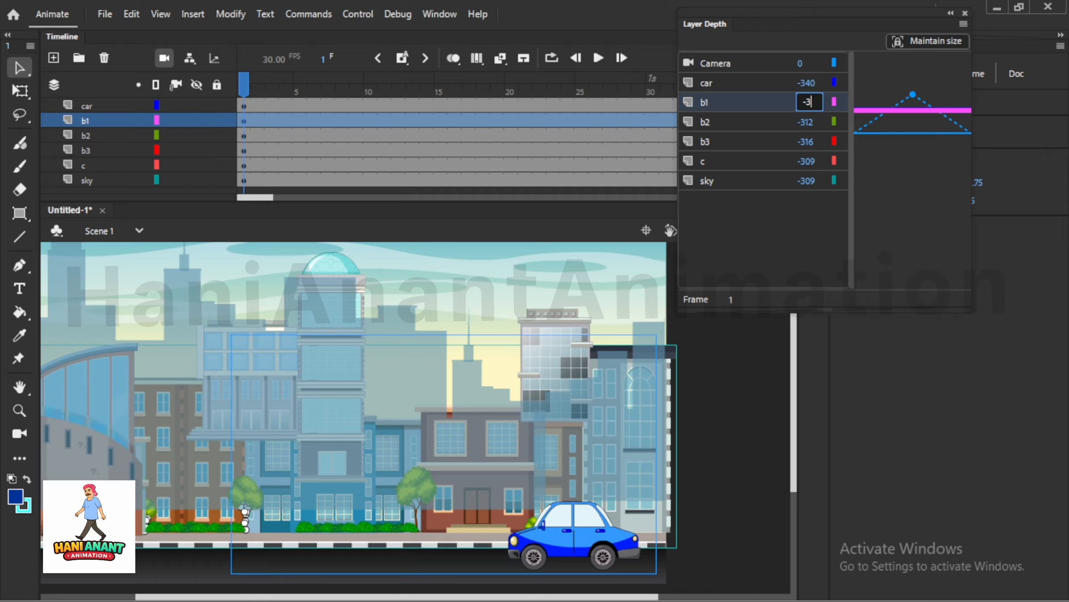
pyautogui.write('310')
pyautogui.press('Return')
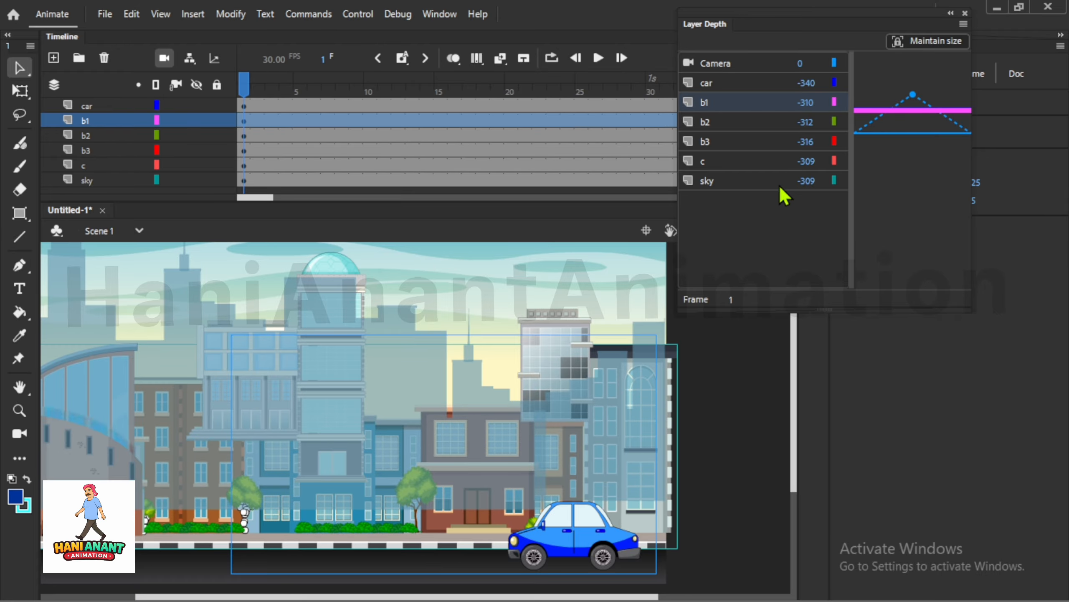
# - Set layer b2's depth to -320 and layer b1's depth to -325
pyautogui.click(740, 143)
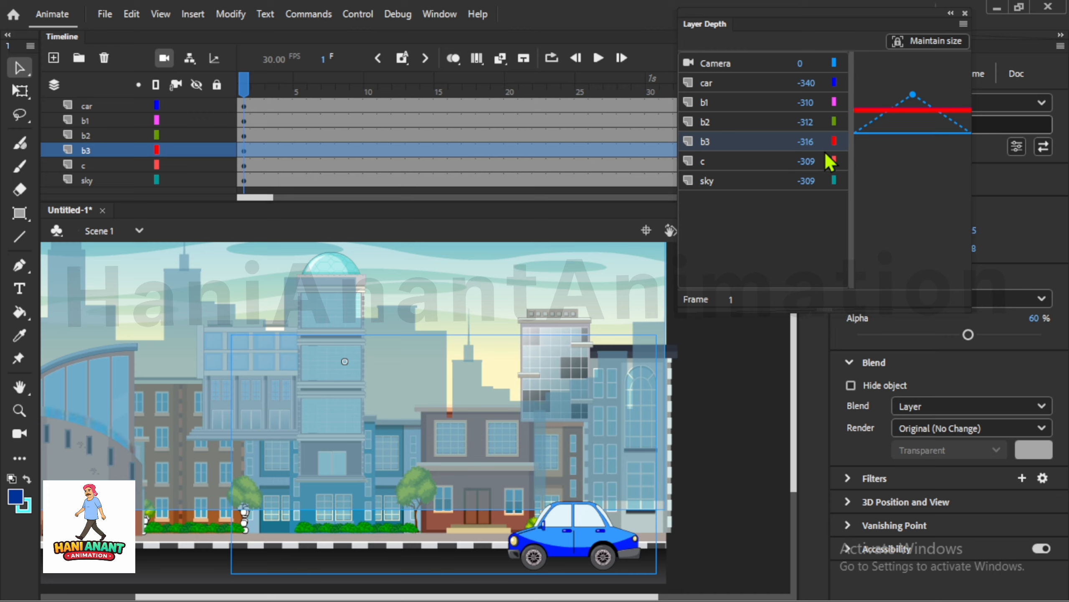
pyautogui.click(805, 122)
pyautogui.write('-')
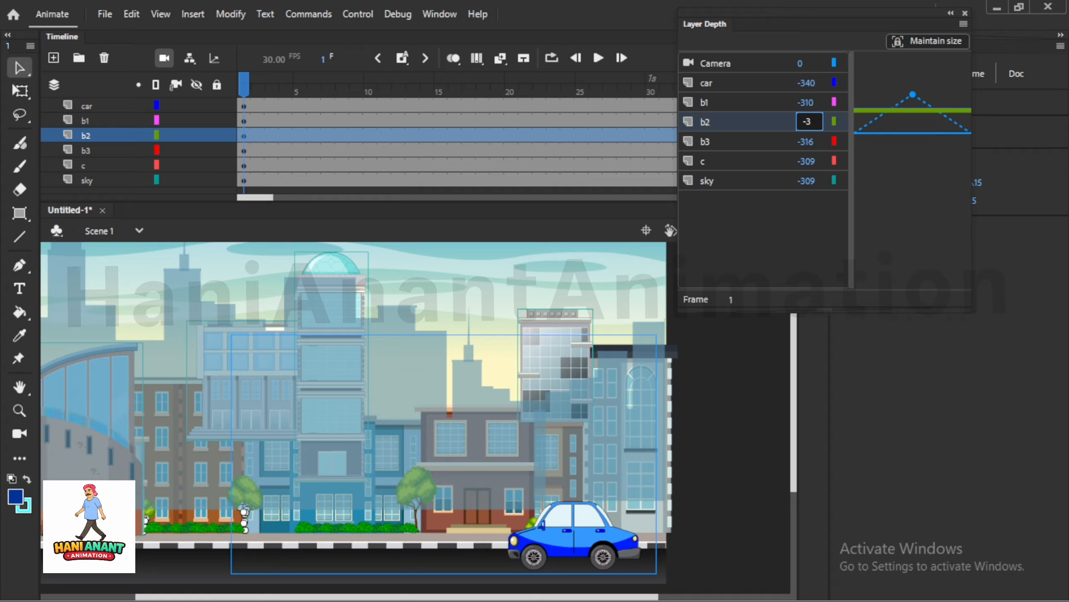
pyautogui.click(808, 102)
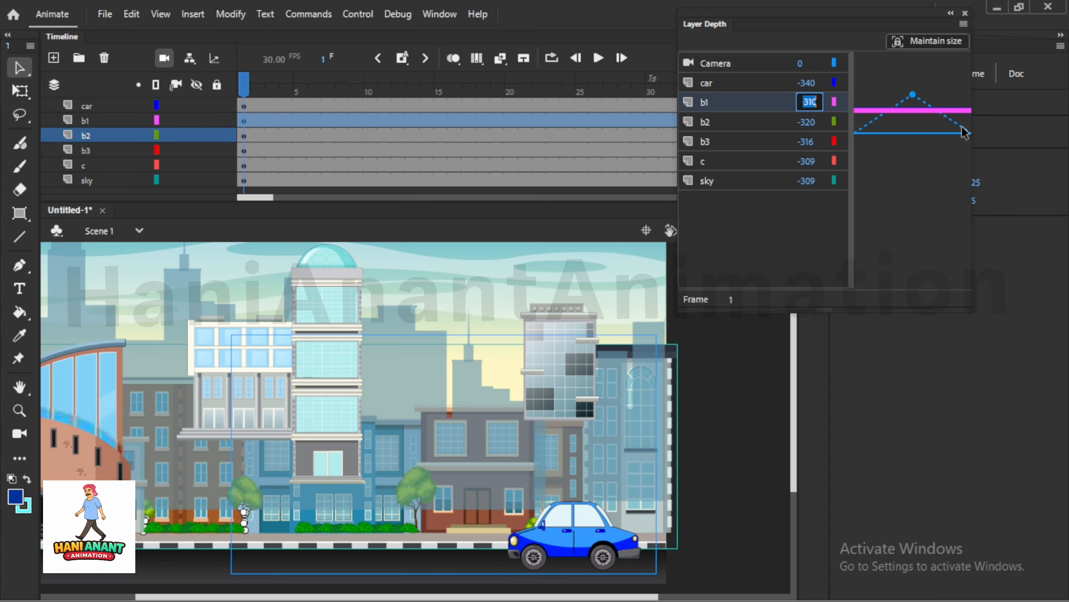
pyautogui.write('-')
pyautogui.press('Return')
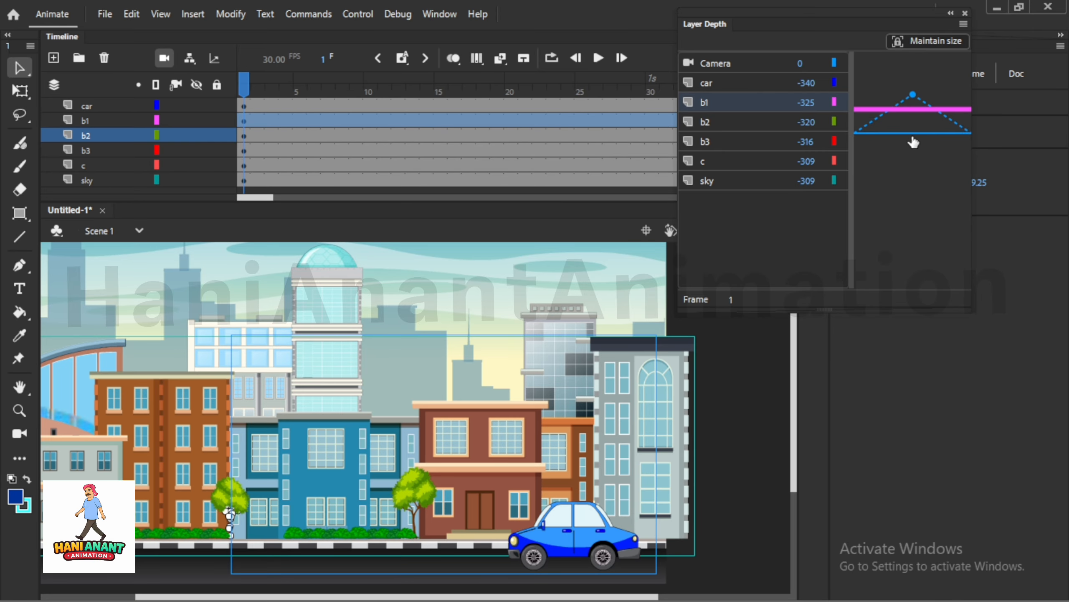
# - Close the Layer Depth settings and test the movie to check the parallax effect
pyautogui.click(762, 83)
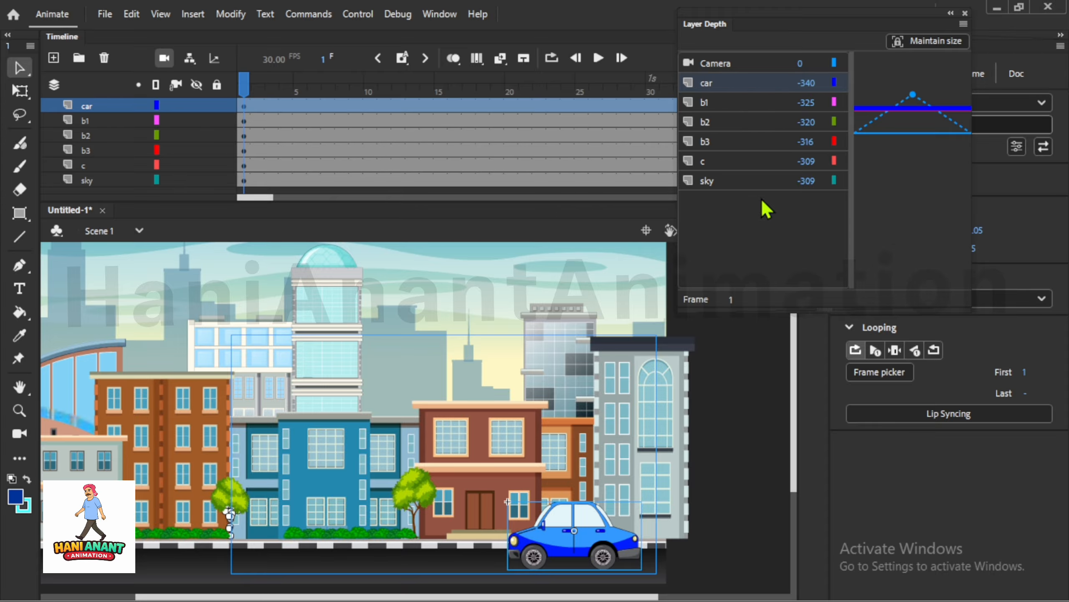
pyautogui.click(965, 13)
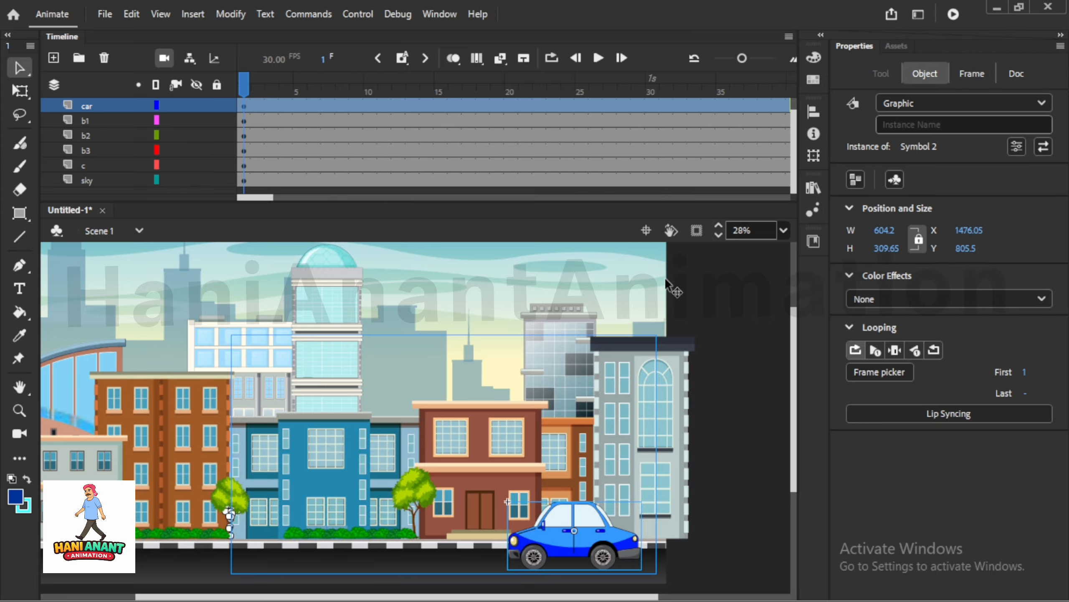
pyautogui.click(954, 14)
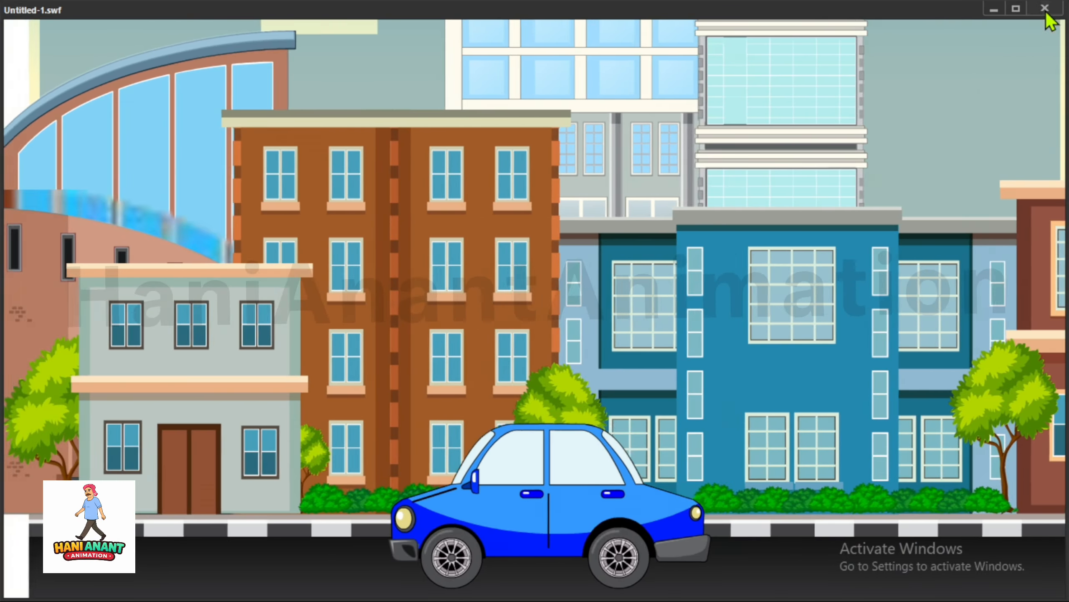
pyautogui.click(1045, 8)
# - Lengthen the animation past frame 85 by repeatedly inserting frames on all layers, including the camera, across frames 50 to 55
pyautogui.click(272, 91)
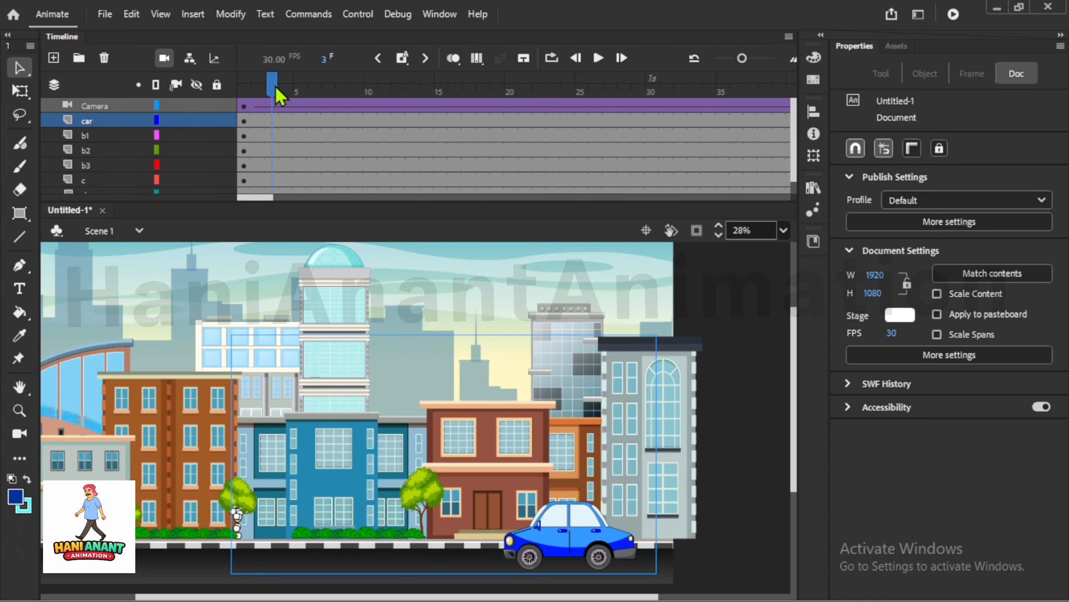
pyautogui.moveTo(268, 197); pyautogui.dragTo(308, 198)
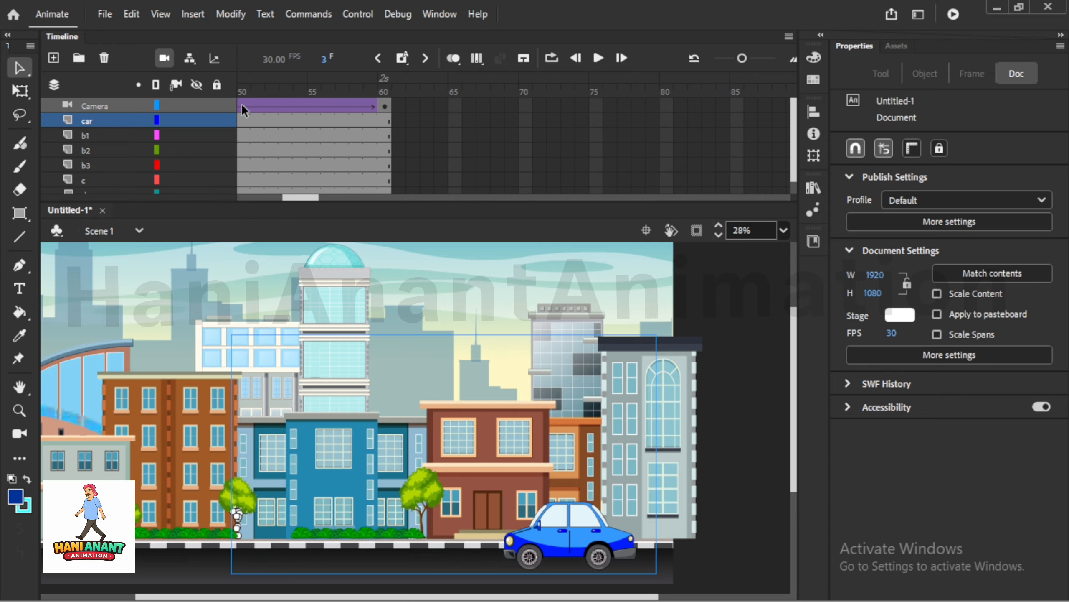
pyautogui.moveTo(244, 111); pyautogui.dragTo(322, 220)
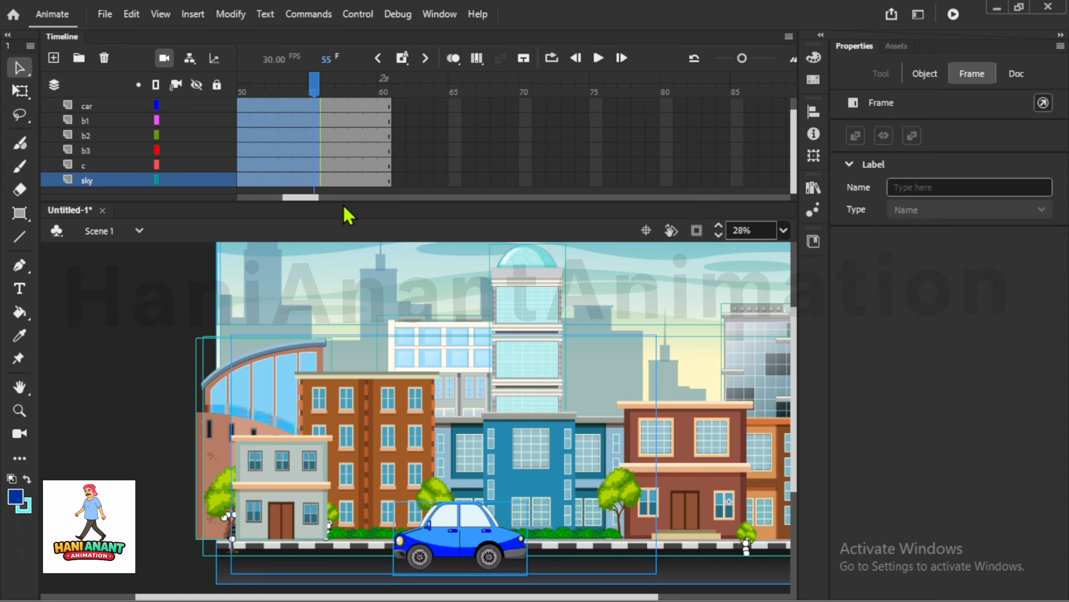
pyautogui.press('F5')
pyautogui.press('F5')
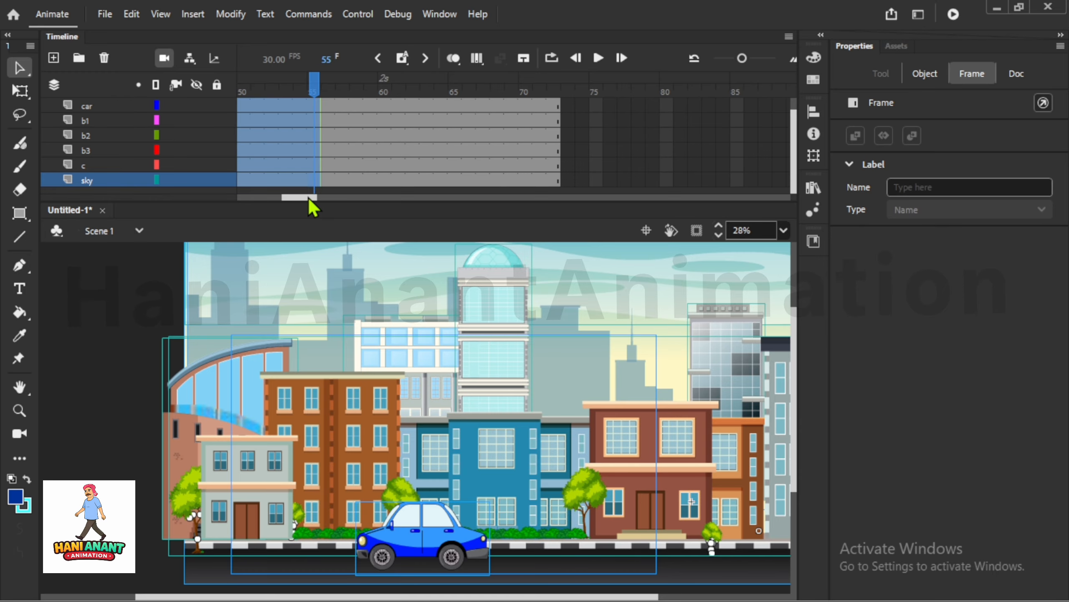
pyautogui.press('F5')
pyautogui.press('F5')
pyautogui.press('F5')
pyautogui.click(76, 280)
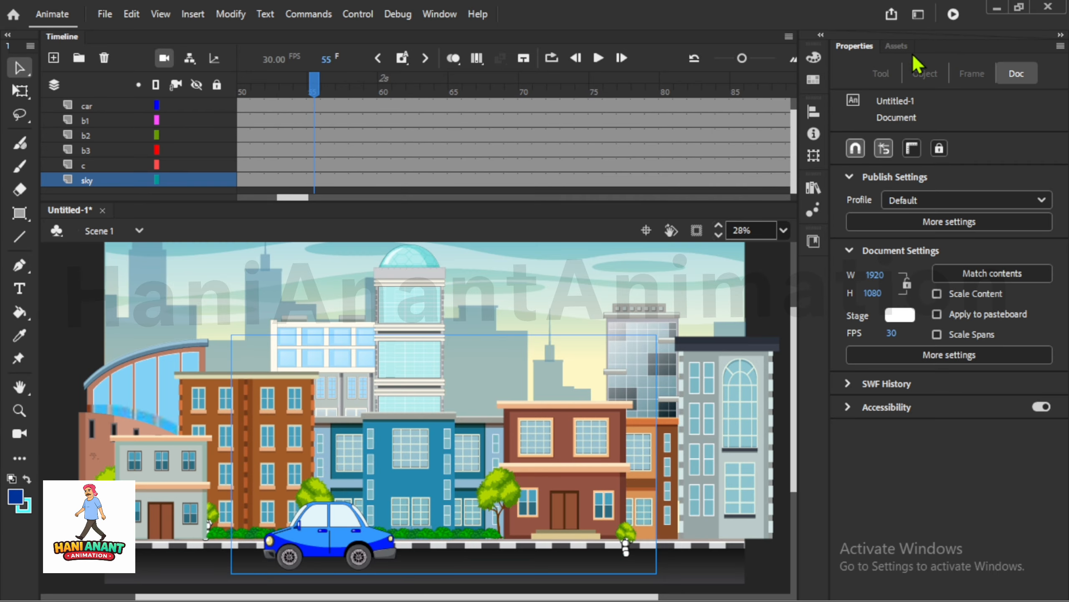
# - Test the lengthened movie, close the preview and scrub the timeline from about frame 51 to frame 82
pyautogui.click(954, 14)
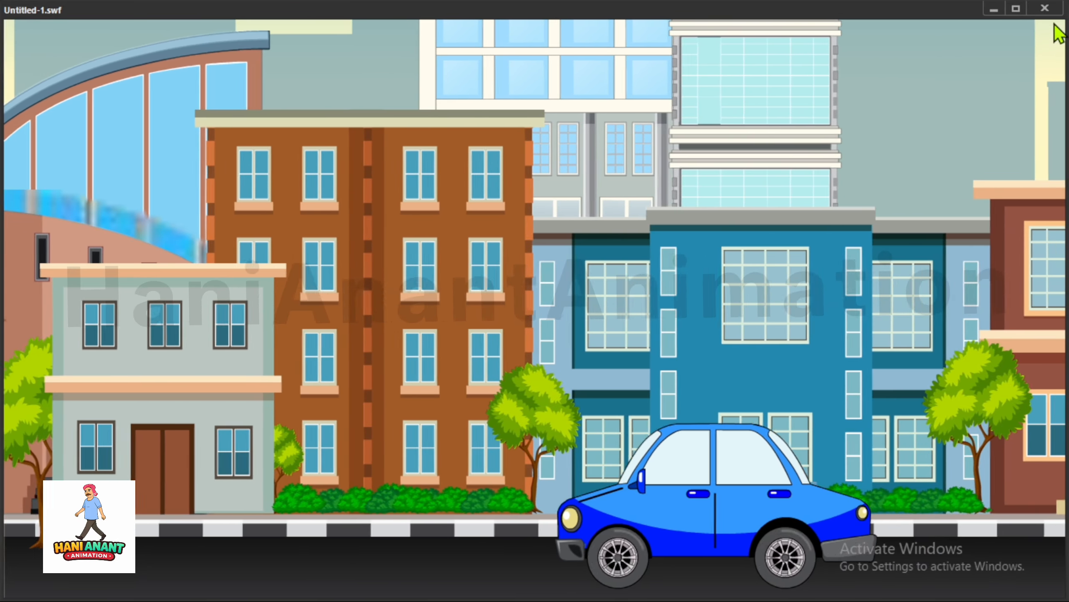
pyautogui.click(1045, 9)
pyautogui.moveTo(624, 120); pyautogui.dragTo(258, 144)
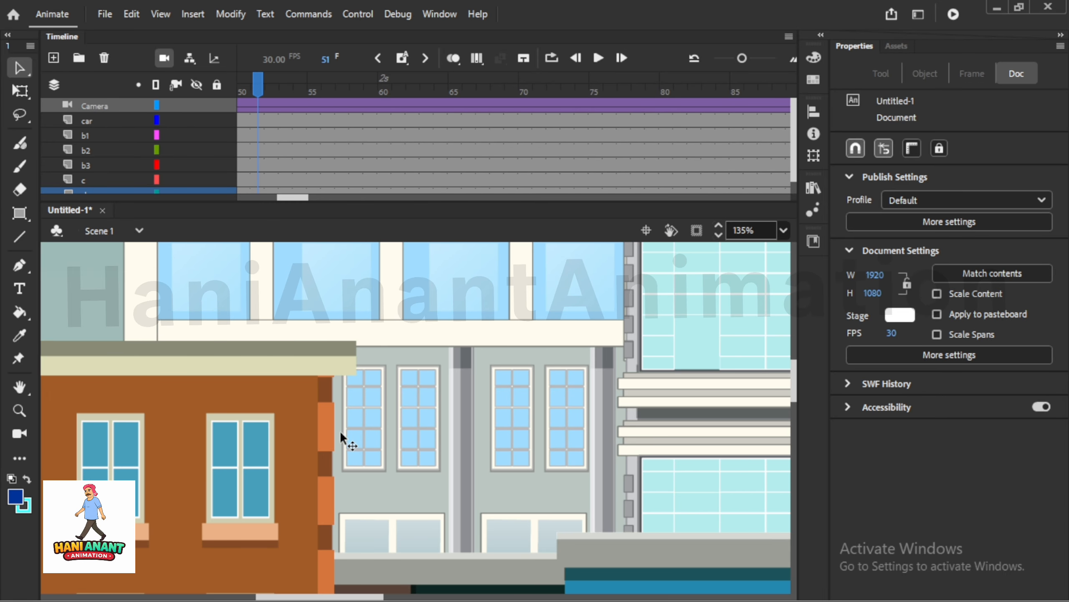
pyautogui.moveTo(262, 87); pyautogui.dragTo(693, 89)
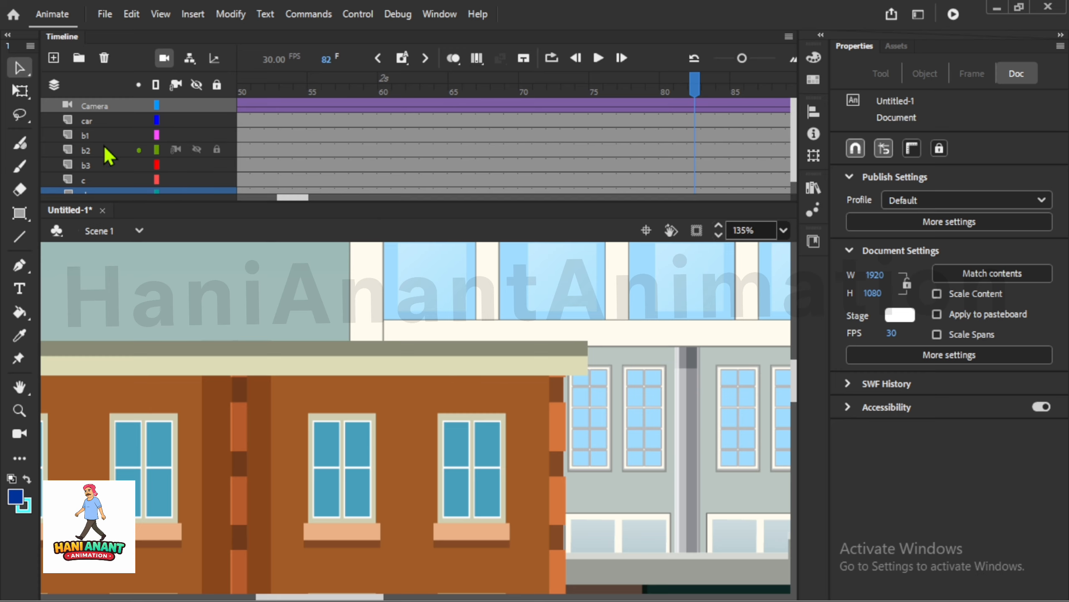
# - Copy all the artwork layers from car to sky, leaving out the camera
pyautogui.scroll(-1, 107, 156)
pyautogui.scroll(1, 107, 156)
pyautogui.keyDown('shift'); pyautogui.click(100, 121); pyautogui.keyUp('shift')
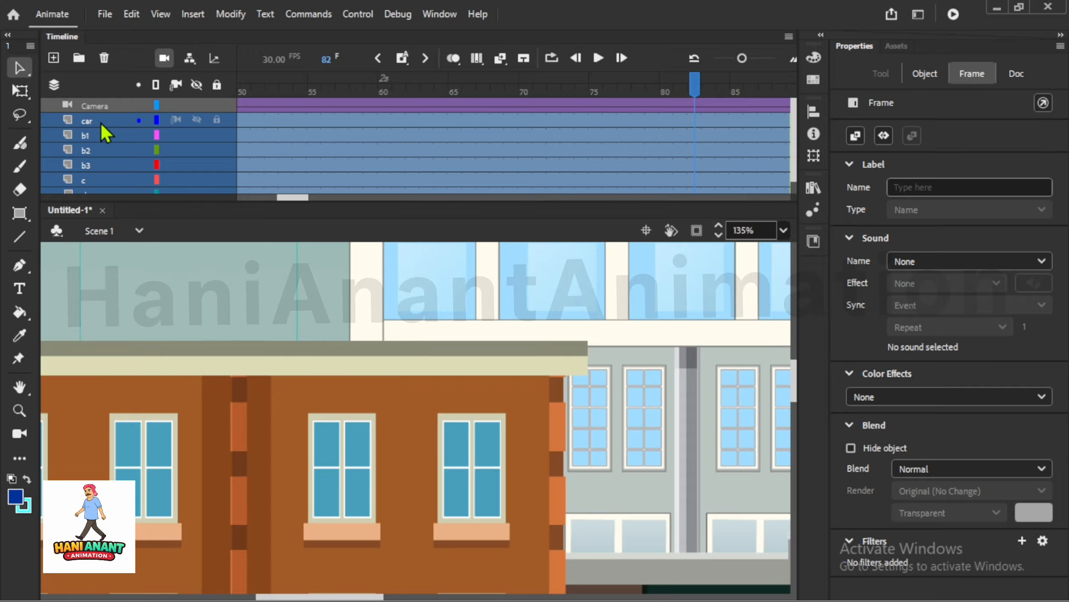
pyautogui.rightClick(101, 124)
pyautogui.click(146, 267)
# - Paste the copied layers into a new Full HD document and delete its empty Layer_1
pyautogui.click(13, 15)
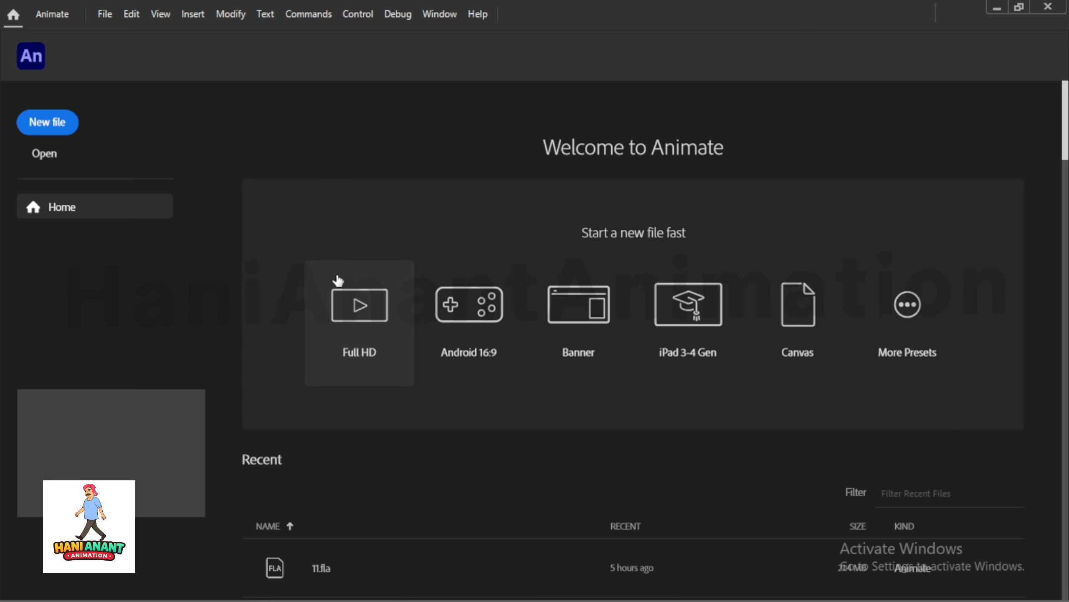
pyautogui.click(342, 291)
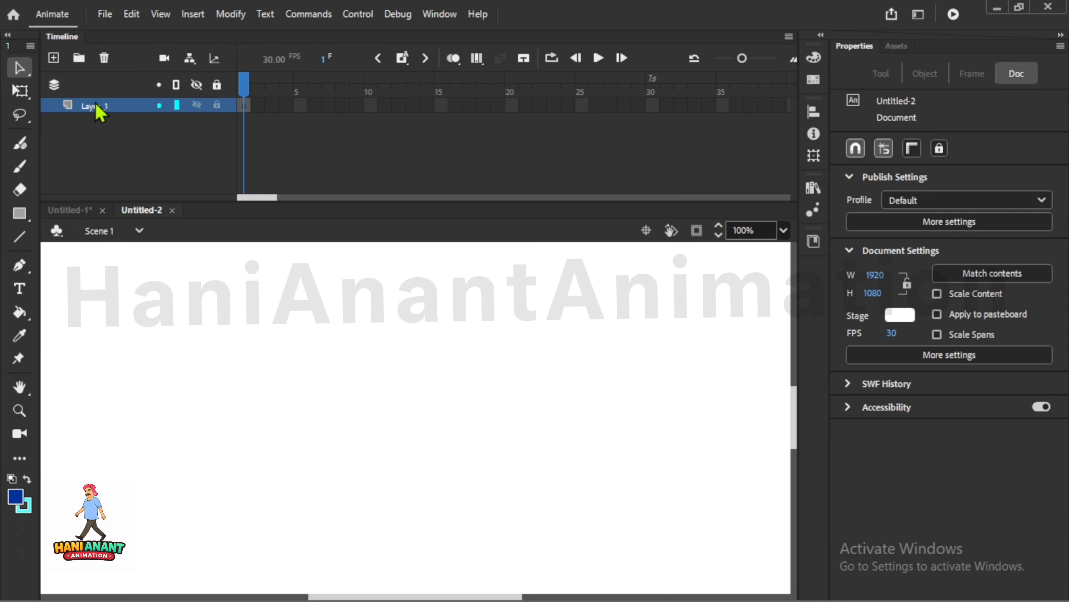
pyautogui.rightClick(94, 103)
pyautogui.click(185, 264)
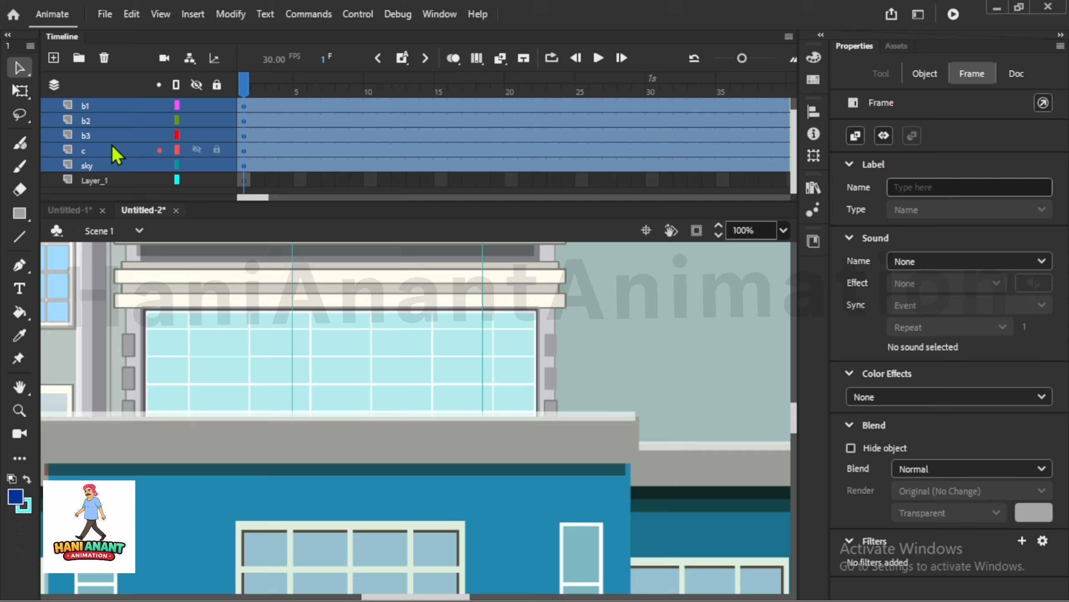
pyautogui.click(111, 181)
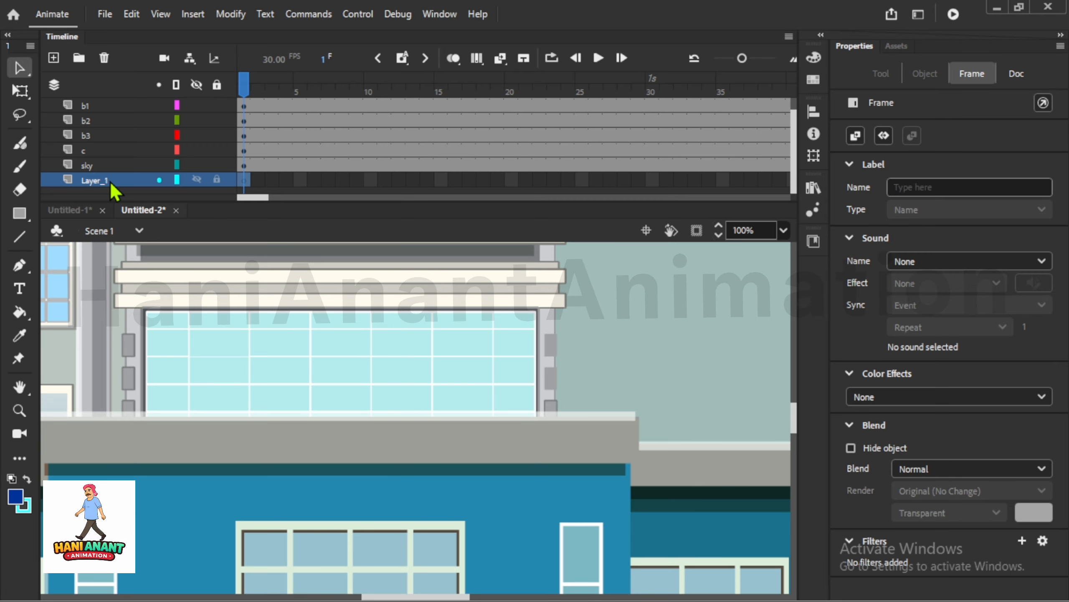
pyautogui.click(107, 58)
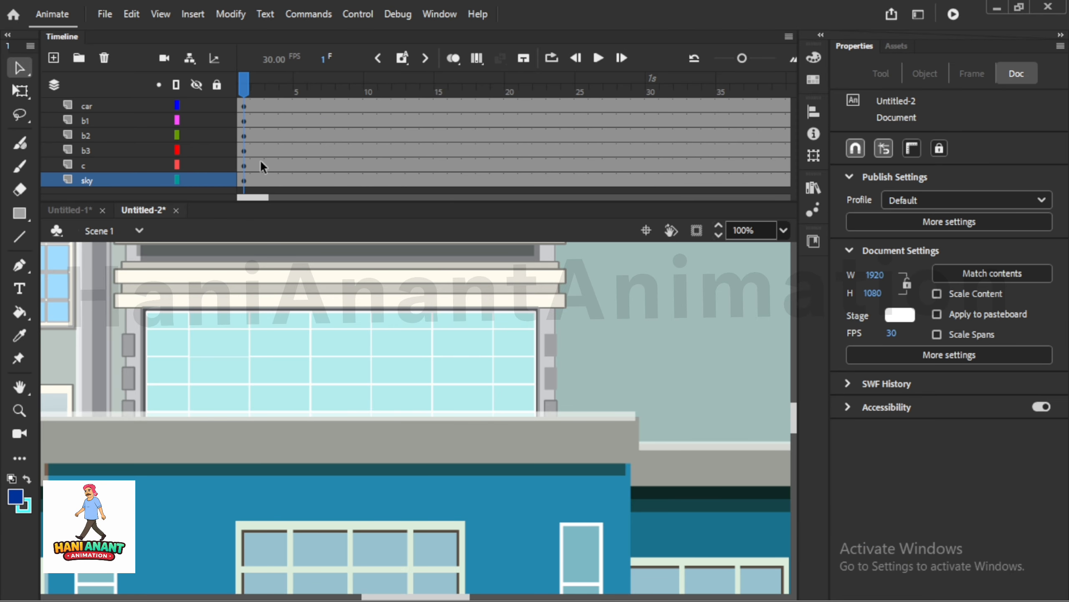
# - Open the Layer Depth settings and set the depths of layers car, b1 and b2 to 0
pyautogui.click(123, 105)
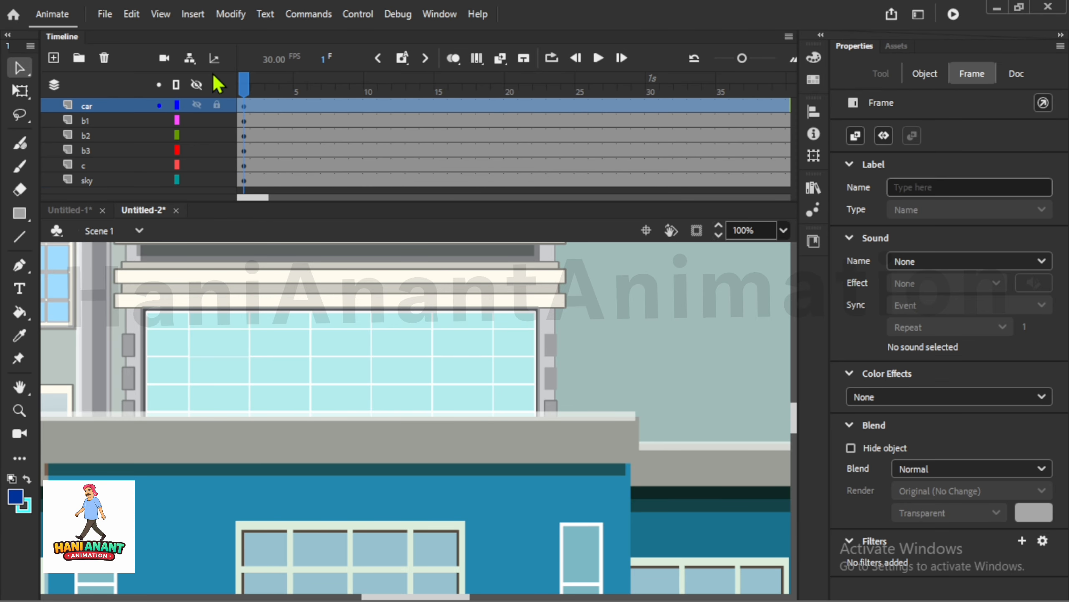
pyautogui.click(211, 61)
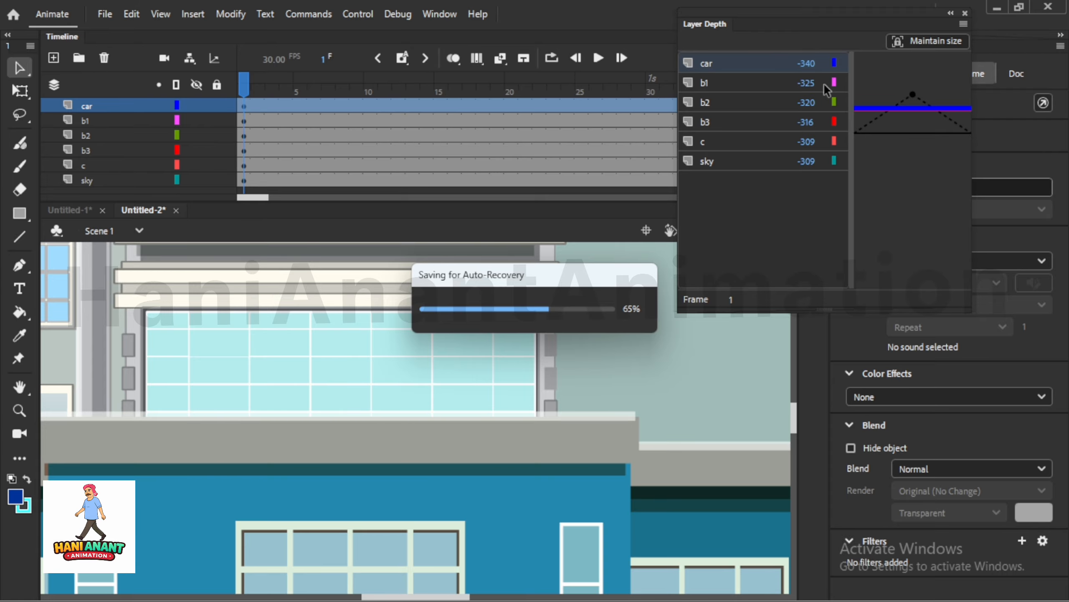
pyautogui.click(808, 64)
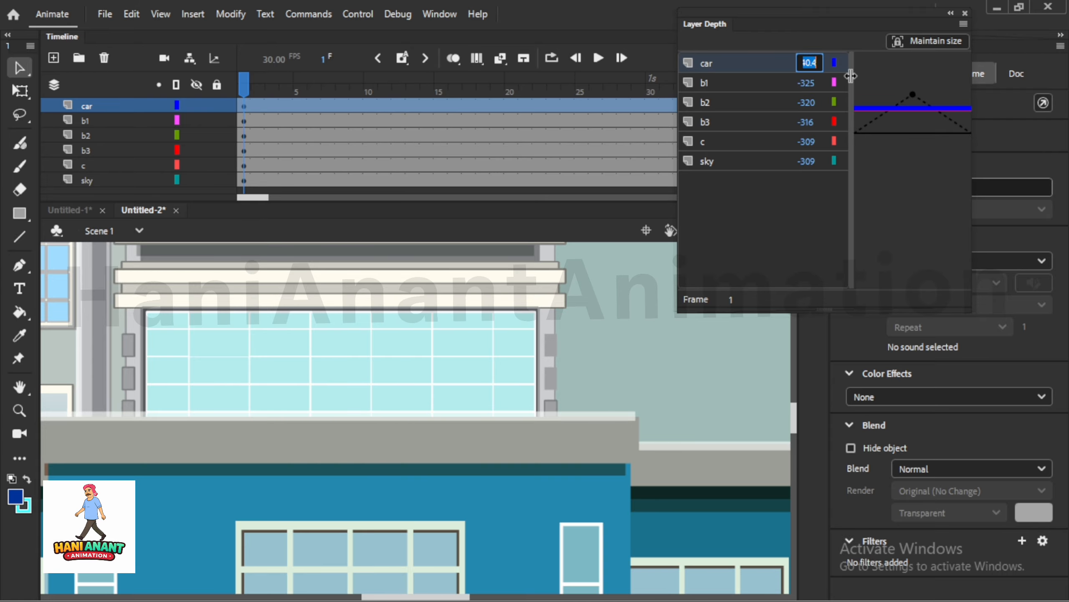
pyautogui.write('0')
pyautogui.press('Return')
pyautogui.click(807, 83)
pyautogui.write('0')
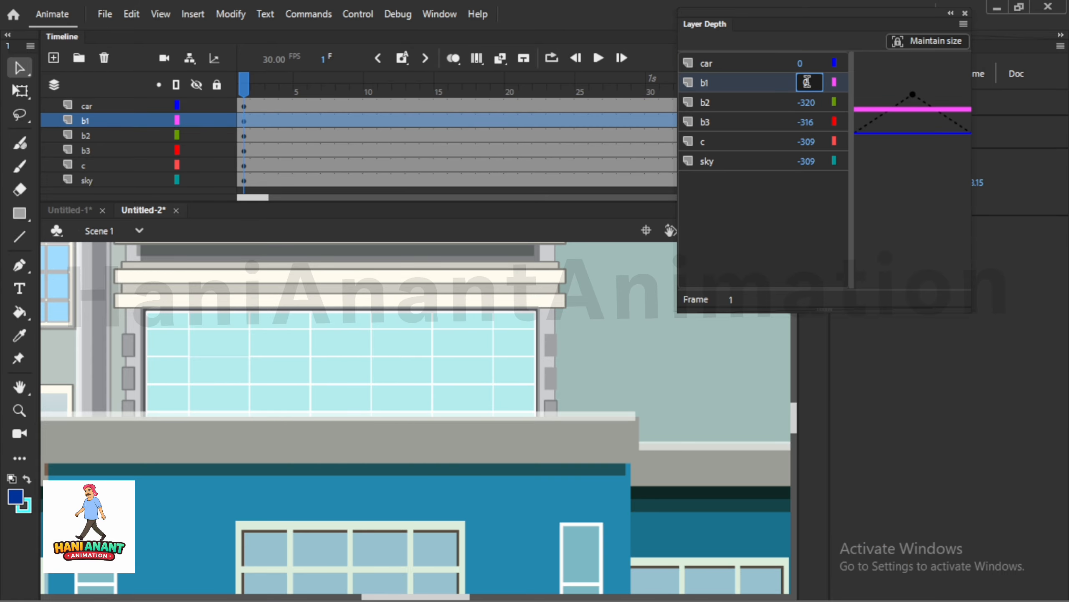
pyautogui.press('Return')
pyautogui.click(808, 102)
pyautogui.write('0')
pyautogui.press('Return')
# - Set the depths of layers b3, c and sky to 0, and close the Layer Depth settings
pyautogui.click(807, 122)
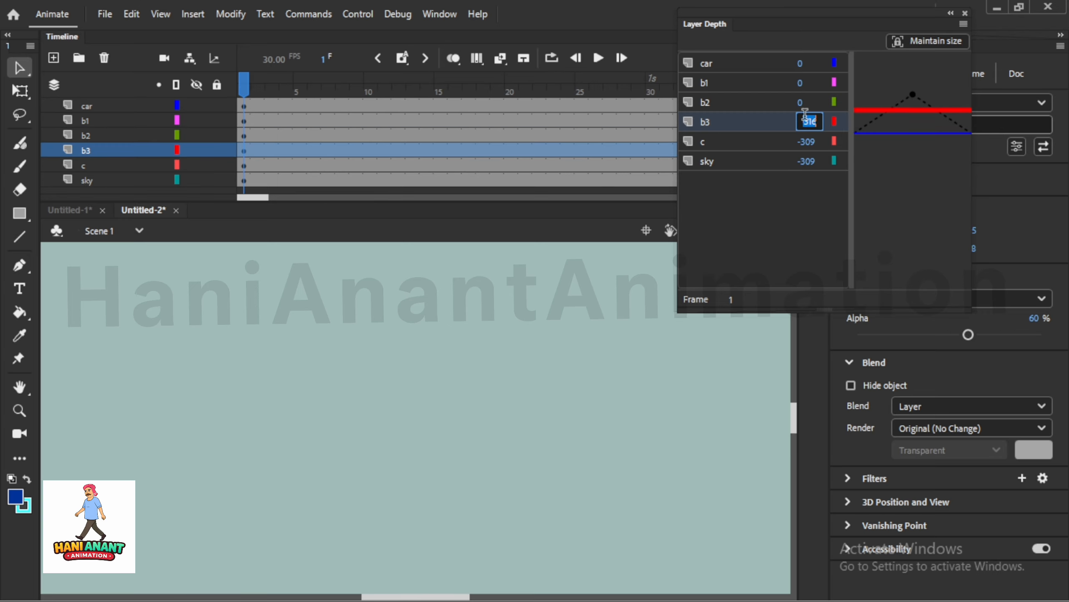
pyautogui.write('0')
pyautogui.press('Return')
pyautogui.click(807, 142)
pyautogui.write('0')
pyautogui.press('Return')
pyautogui.click(808, 161)
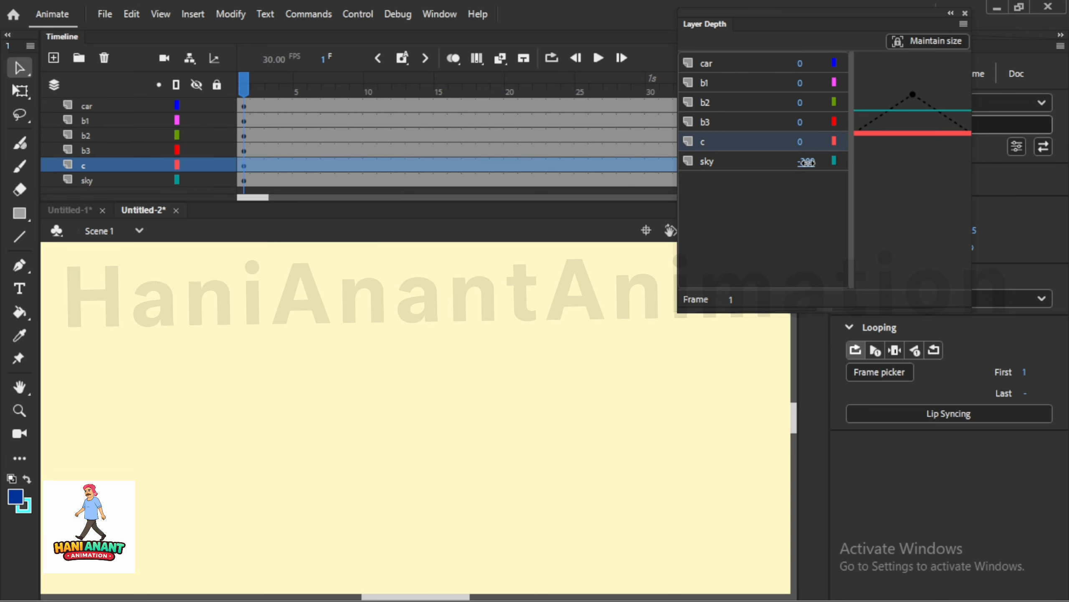
pyautogui.write('0')
pyautogui.press('Return')
pyautogui.click(966, 13)
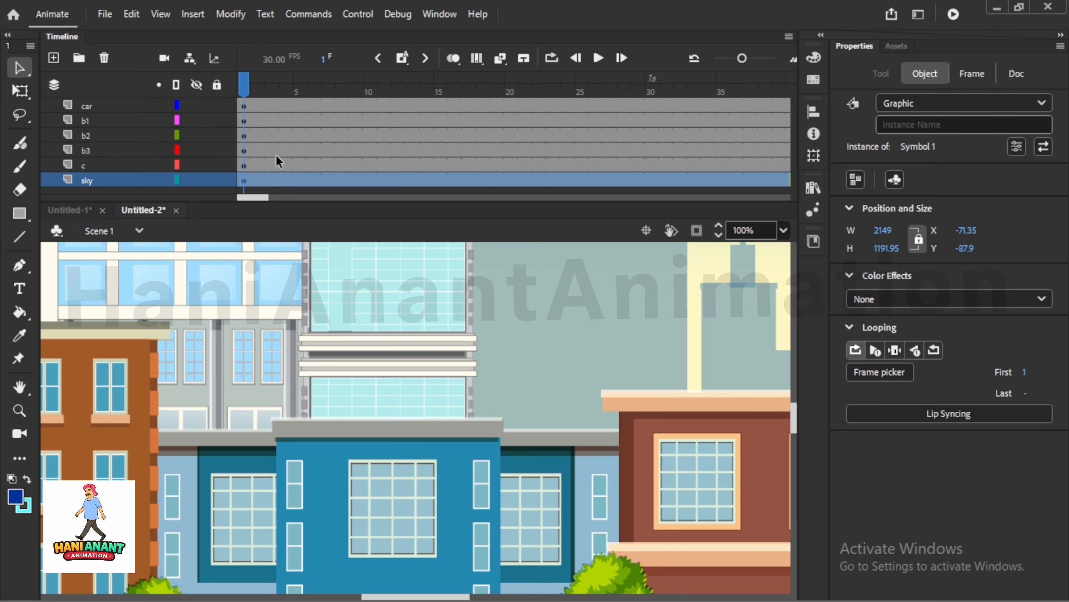
# - Add a camera to the new document, with the whole city scene in view
pyautogui.click(86, 106)
pyautogui.scroll(-6, 265, 385)
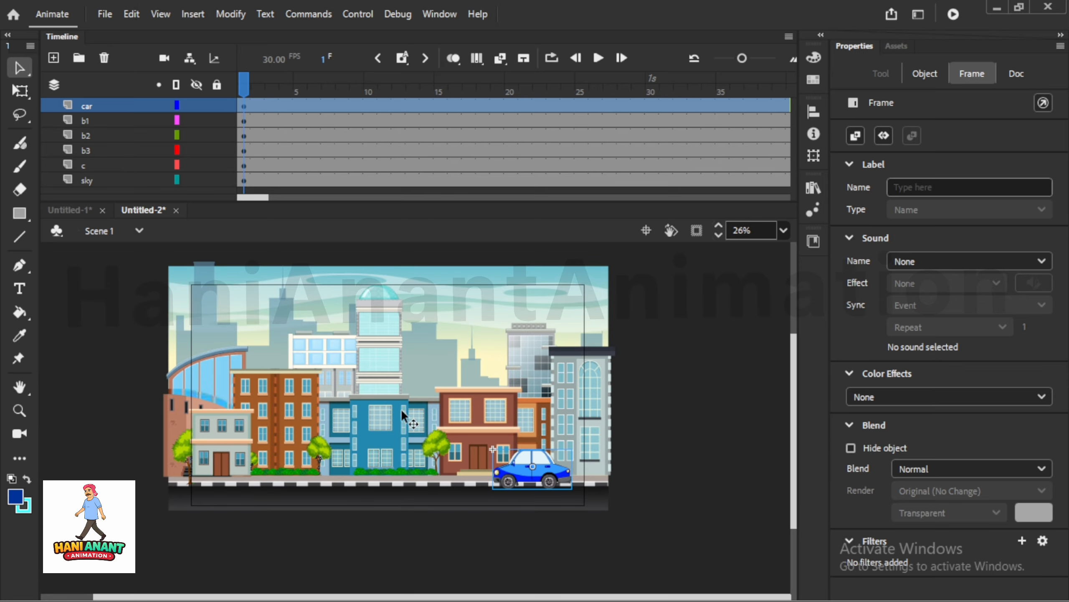
pyautogui.press('c')
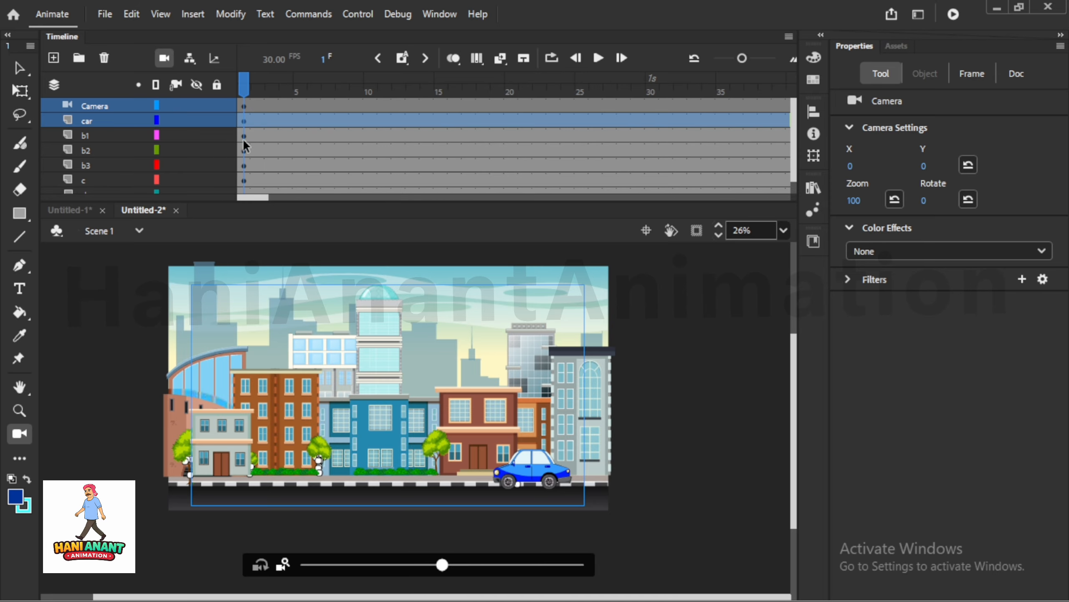
# - Zoom the camera in to 146 at frame 1 of the zero-depth document
pyautogui.click(247, 94)
pyautogui.moveTo(255, 198); pyautogui.dragTo(357, 198)
pyautogui.click(484, 94)
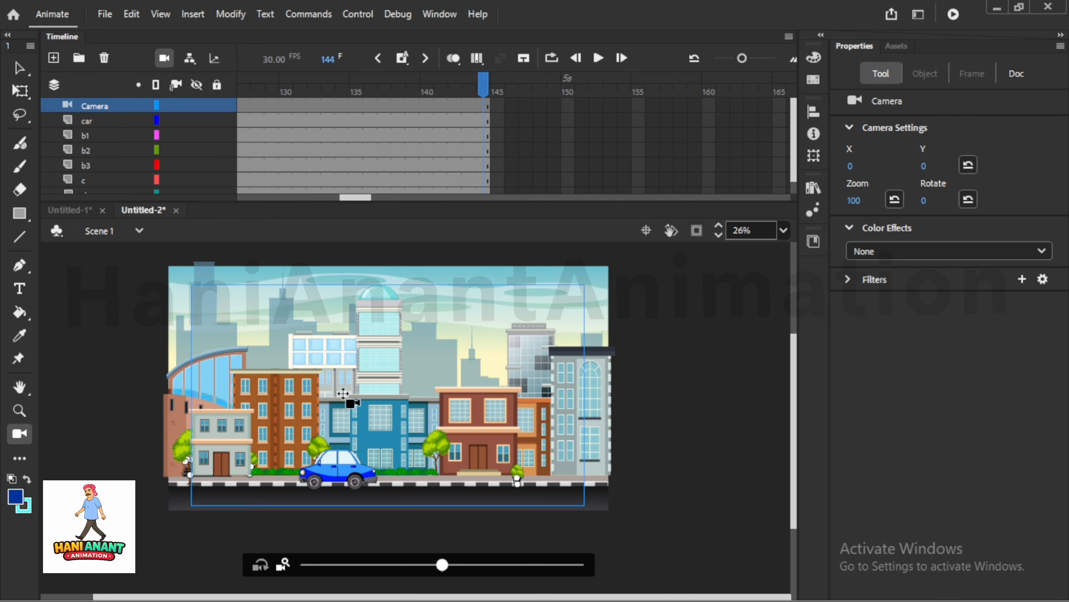
pyautogui.moveTo(365, 198); pyautogui.dragTo(210, 196)
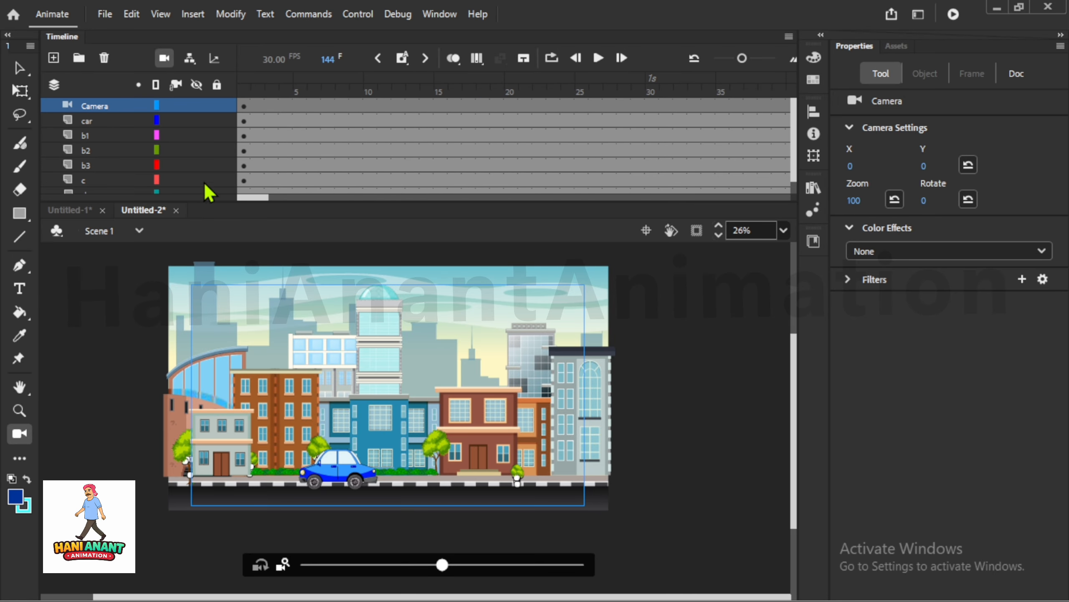
pyautogui.click(246, 93)
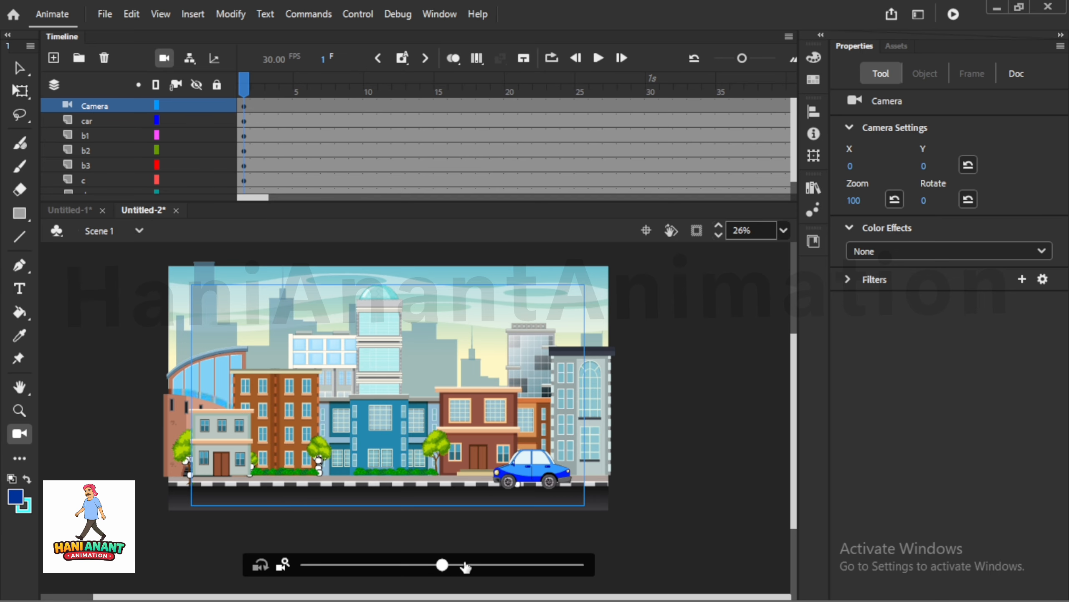
pyautogui.moveTo(523, 561); pyautogui.dragTo(522, 563)
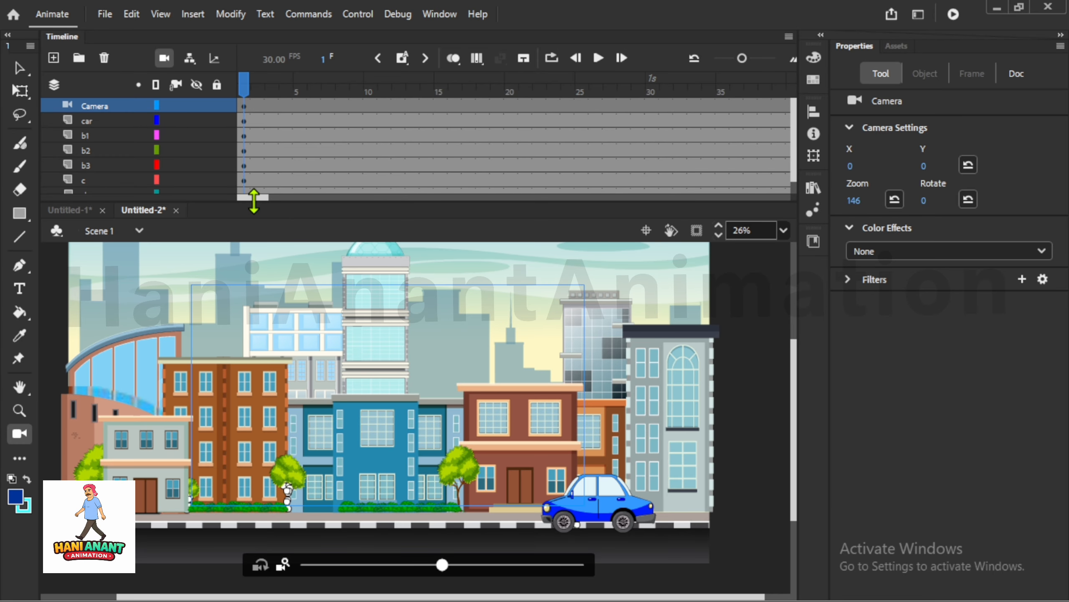
# - At frame 144, pan the camera to about X 333, Y -72 and create a classic tween on the Camera layer
pyautogui.moveTo(254, 198); pyautogui.dragTo(367, 202)
pyautogui.click(371, 92)
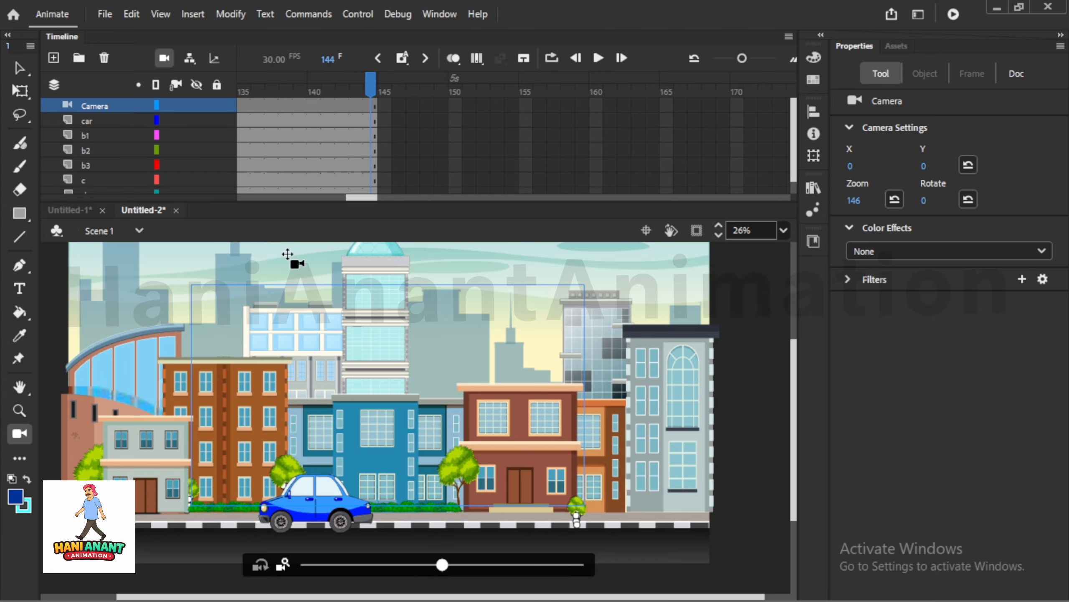
pyautogui.click(300, 89)
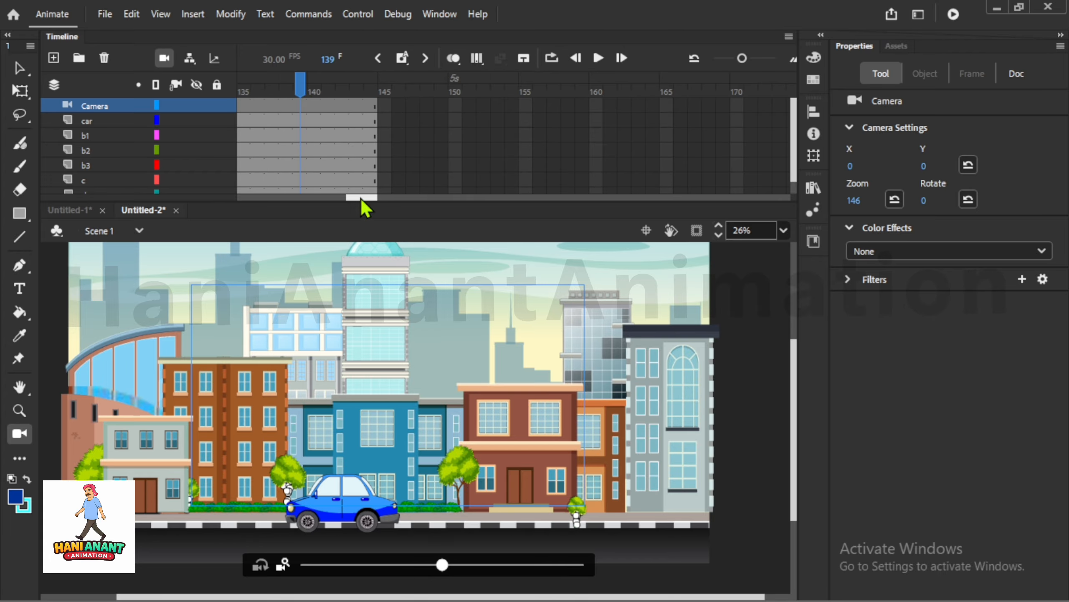
pyautogui.moveTo(360, 198); pyautogui.dragTo(222, 114)
pyautogui.click(243, 87)
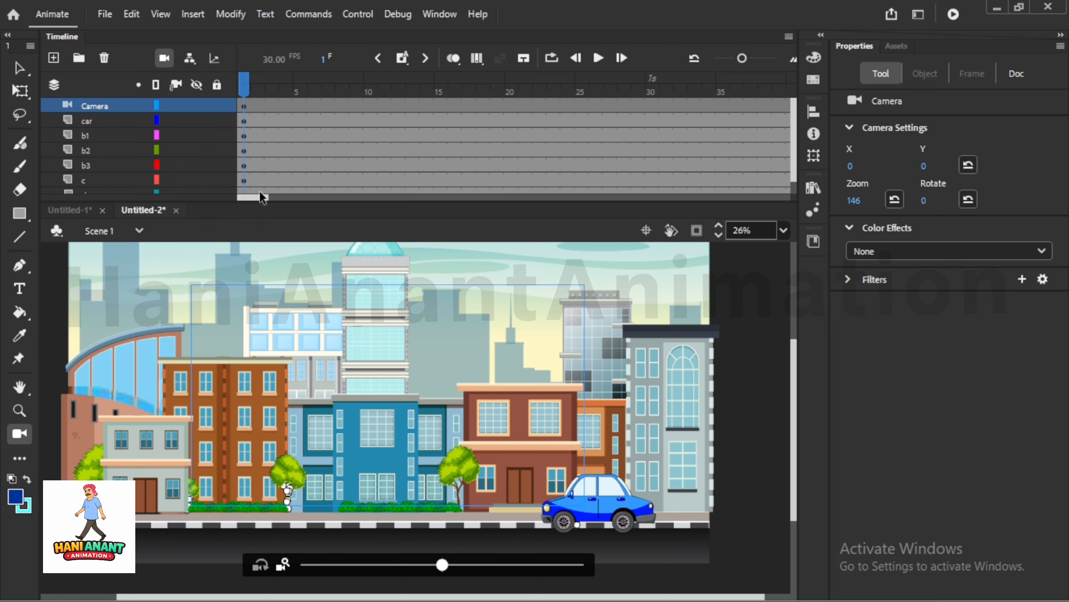
pyautogui.moveTo(259, 195); pyautogui.dragTo(363, 197)
pyautogui.click(341, 89)
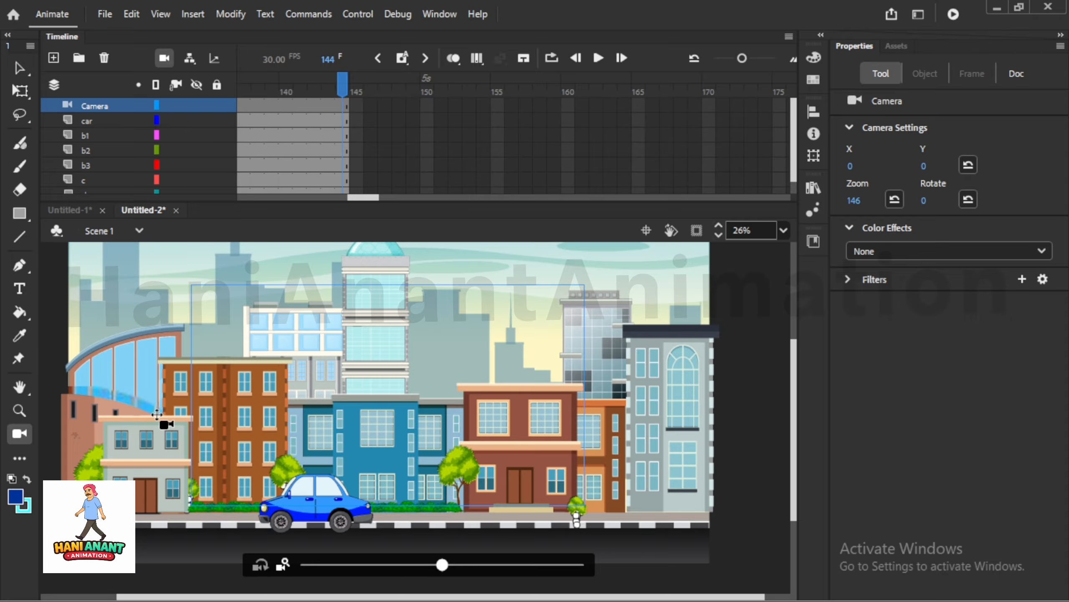
pyautogui.moveTo(139, 414); pyautogui.dragTo(270, 435)
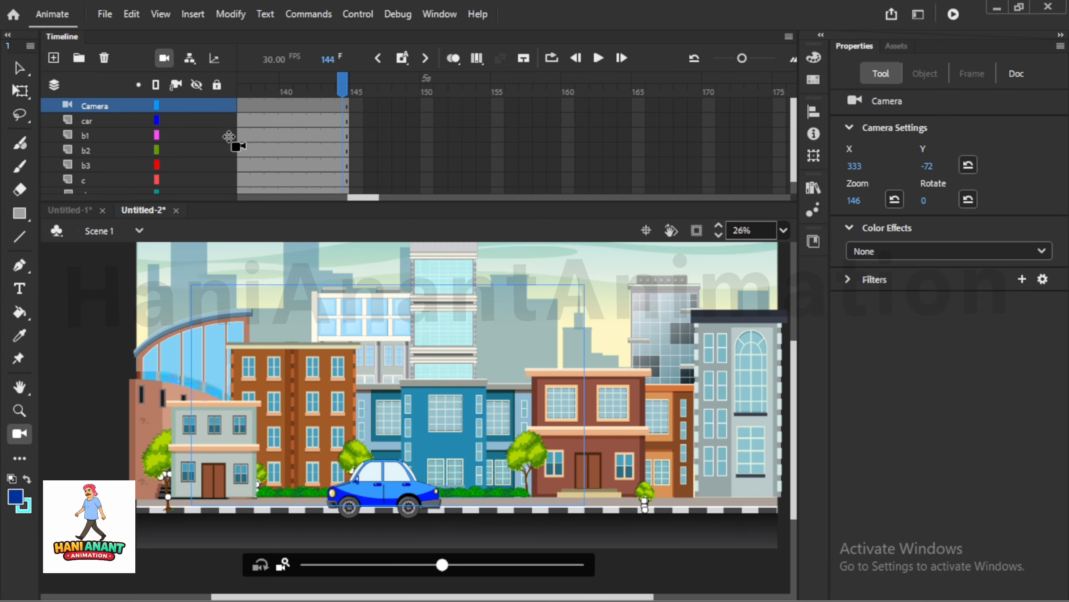
pyautogui.rightClick(282, 109)
pyautogui.click(304, 114)
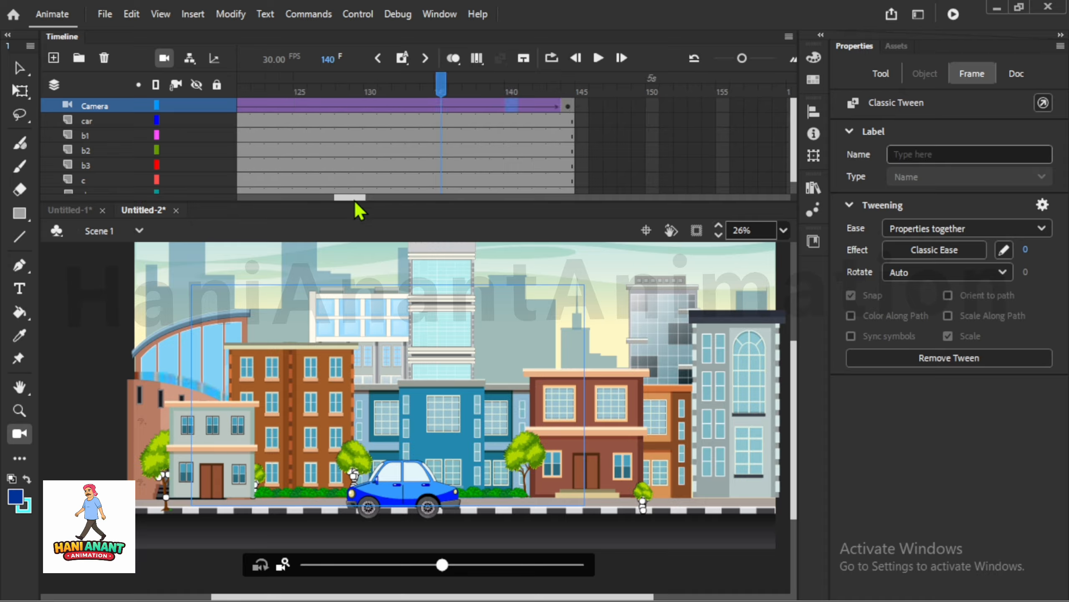
# - Examine up close how the brown building and the windows behind it shift relative to each other during the zero-depth camera pan
pyautogui.moveTo(354, 198); pyautogui.dragTo(290, 196)
pyautogui.scroll(5, 421, 378)
pyautogui.moveTo(286, 301); pyautogui.dragTo(353, 329)
pyautogui.scroll(3, 324, 342)
pyautogui.click(294, 103)
pyautogui.click(259, 76)
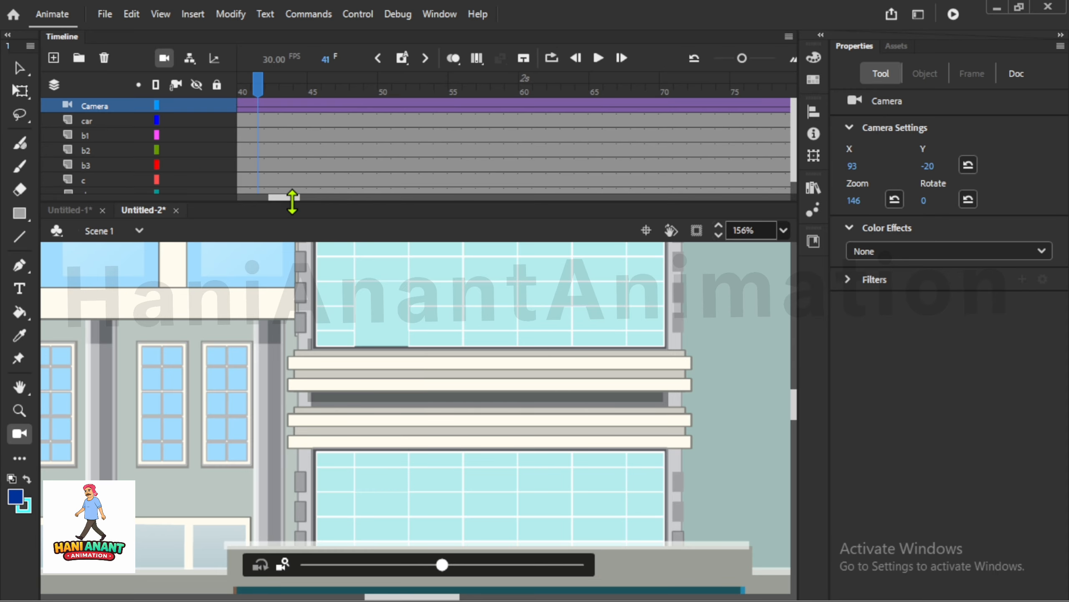
pyautogui.moveTo(292, 198); pyautogui.dragTo(282, 200)
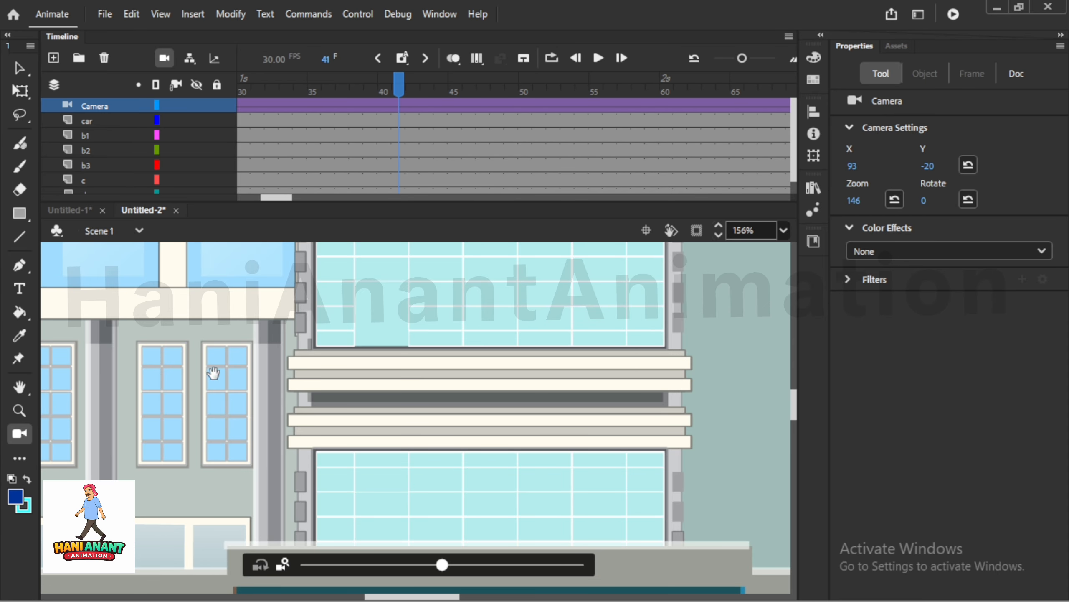
pyautogui.moveTo(213, 373); pyautogui.dragTo(394, 353)
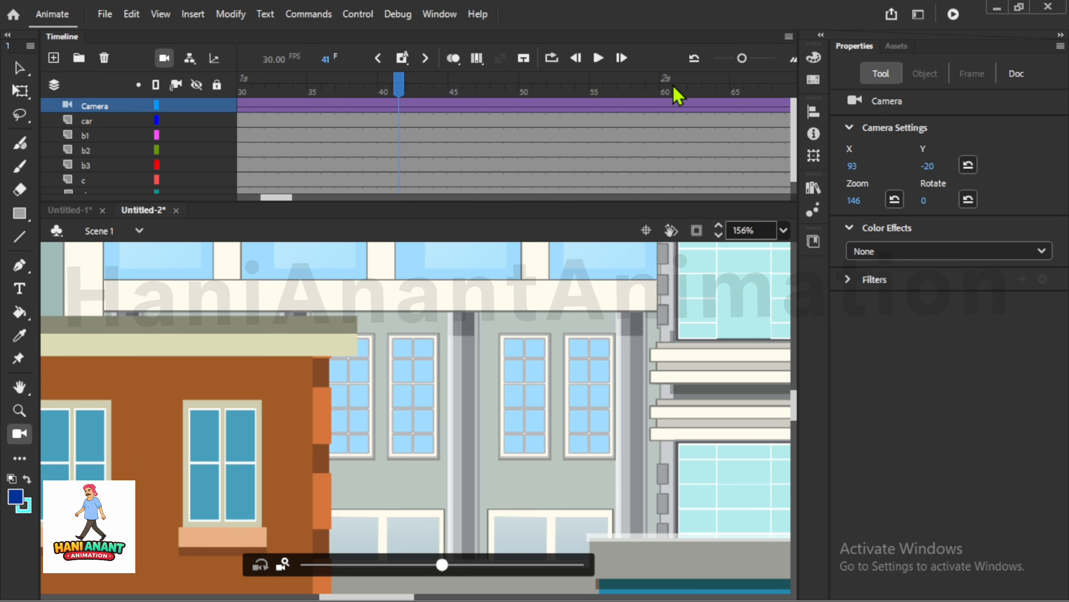
pyautogui.moveTo(398, 86); pyautogui.dragTo(384, 164)
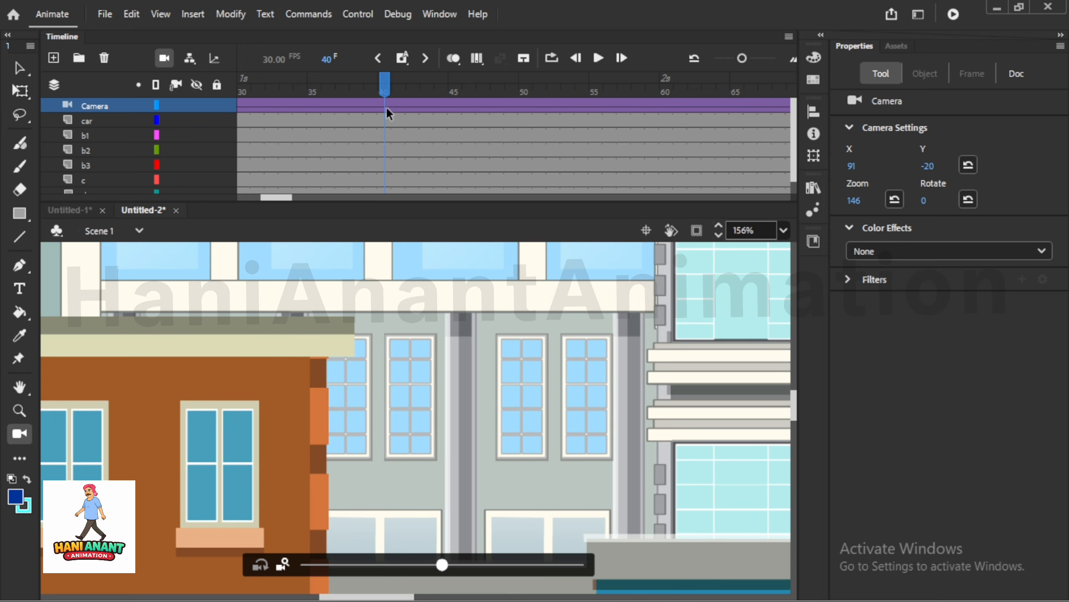
pyautogui.press('v')
pyautogui.moveTo(378, 88)
pyautogui.mouseDown()
pyautogui.moveTo(486, 90)
pyautogui.moveTo(286, 90)
pyautogui.moveTo(379, 108)
pyautogui.mouseUp()
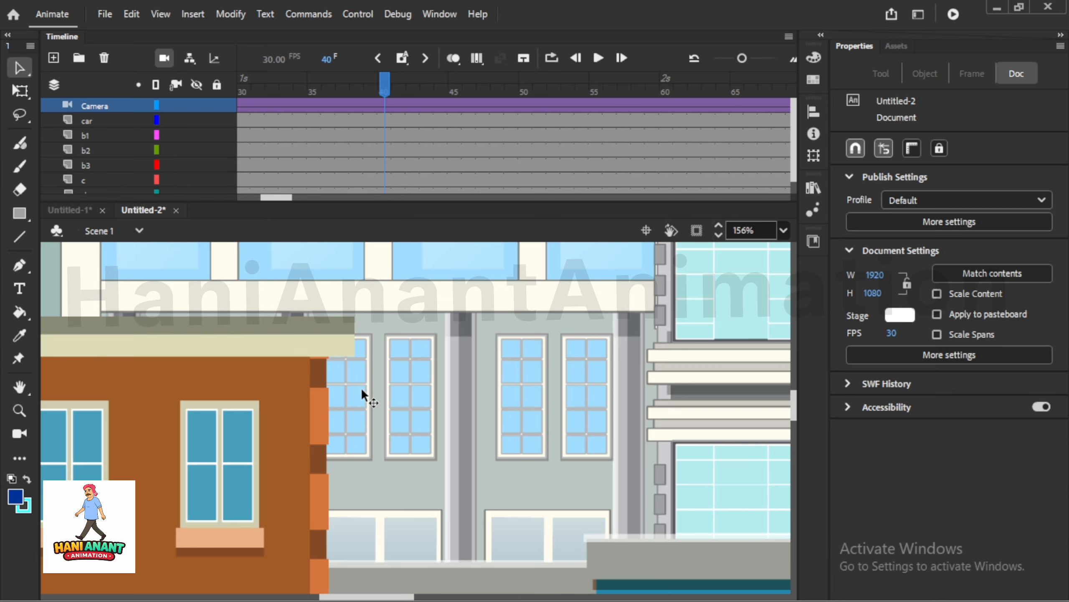
pyautogui.scroll(-5, 363, 383)
pyautogui.click(350, 301)
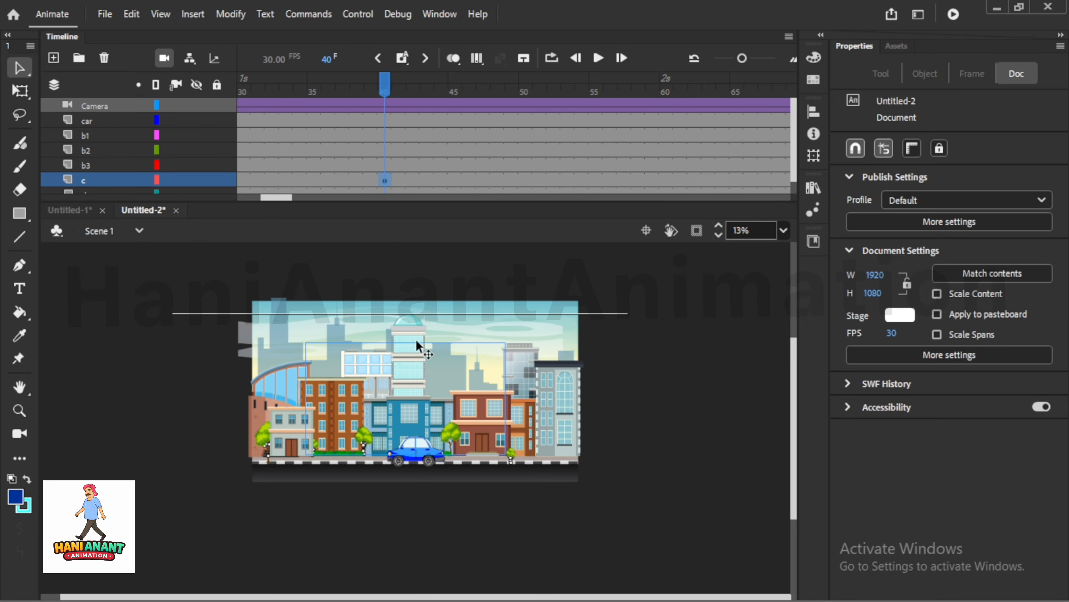
# - Switch to Untitled-1 and examine how the same buildings shift relative to each other during its camera pan
pyautogui.click(49, 213)
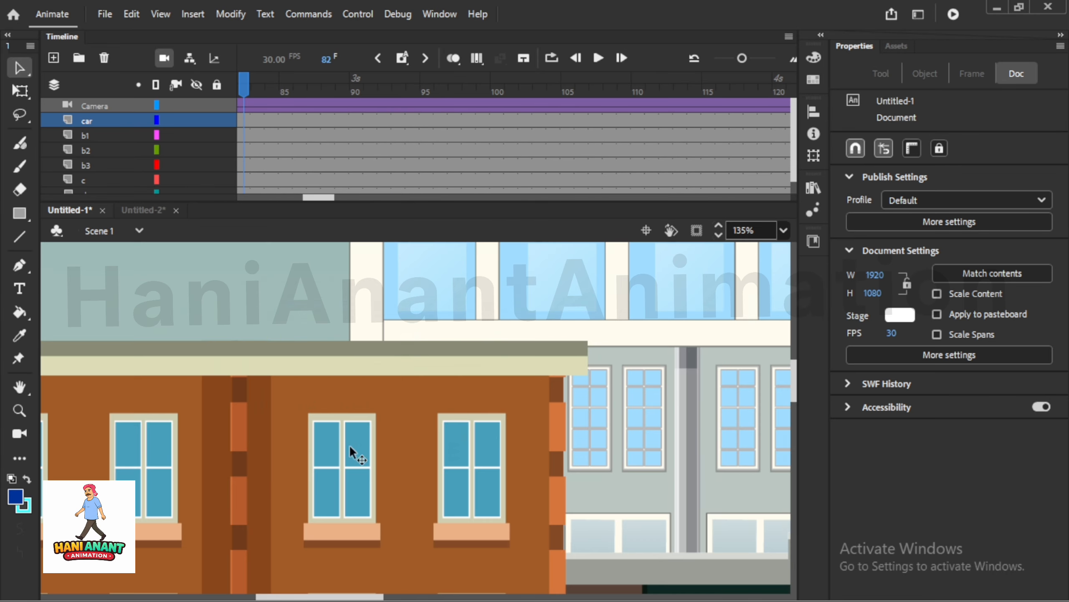
pyautogui.scroll(-3, 365, 463)
pyautogui.scroll(4, 422, 491)
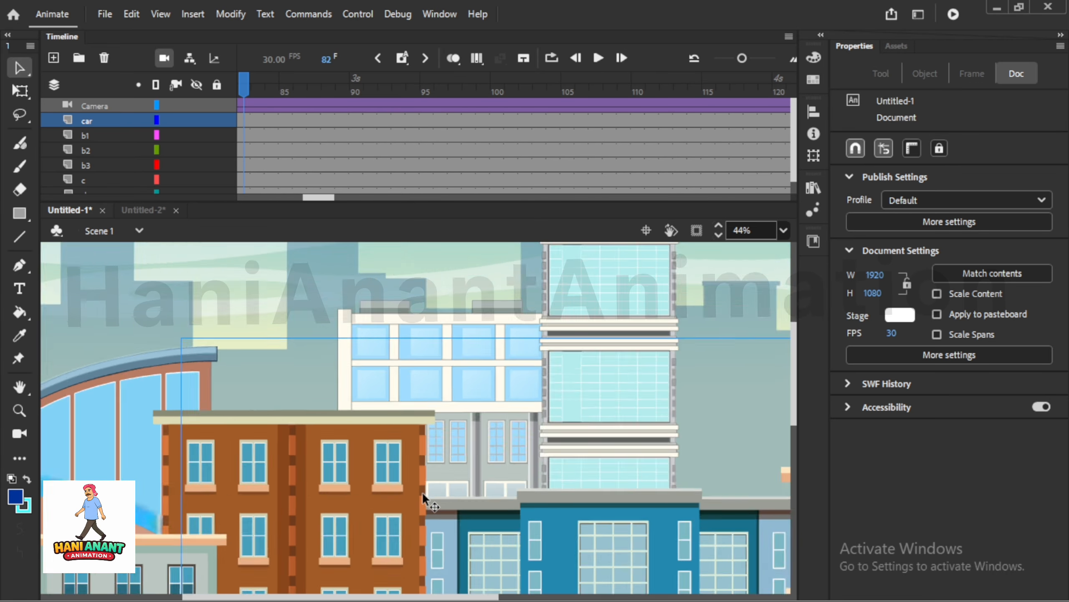
pyautogui.moveTo(454, 355); pyautogui.dragTo(421, 379)
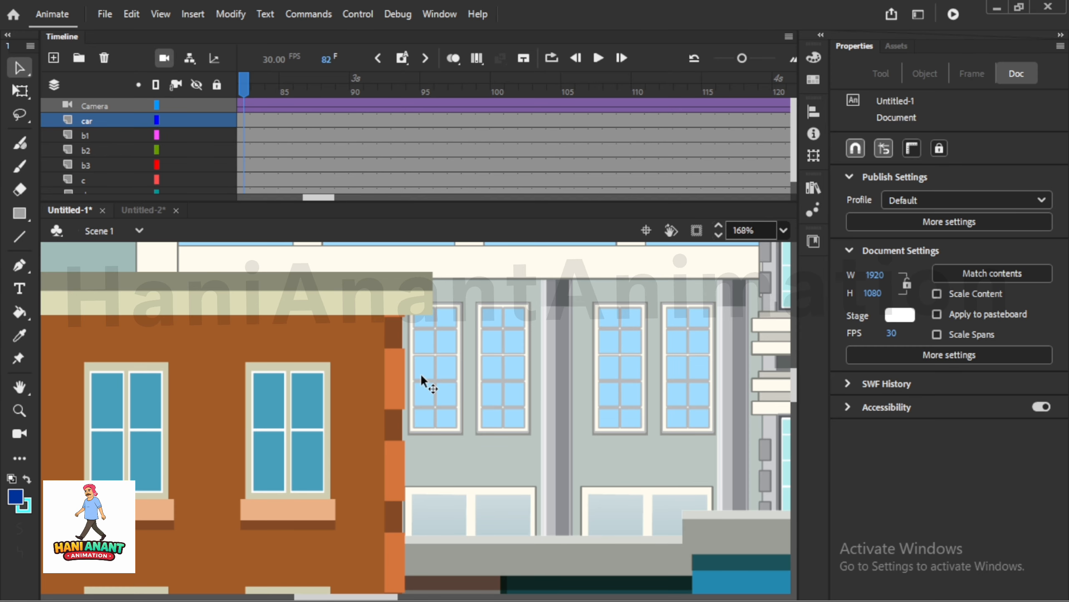
pyautogui.moveTo(249, 84); pyautogui.dragTo(483, 127)
pyautogui.hotkey('ctrl', '2')
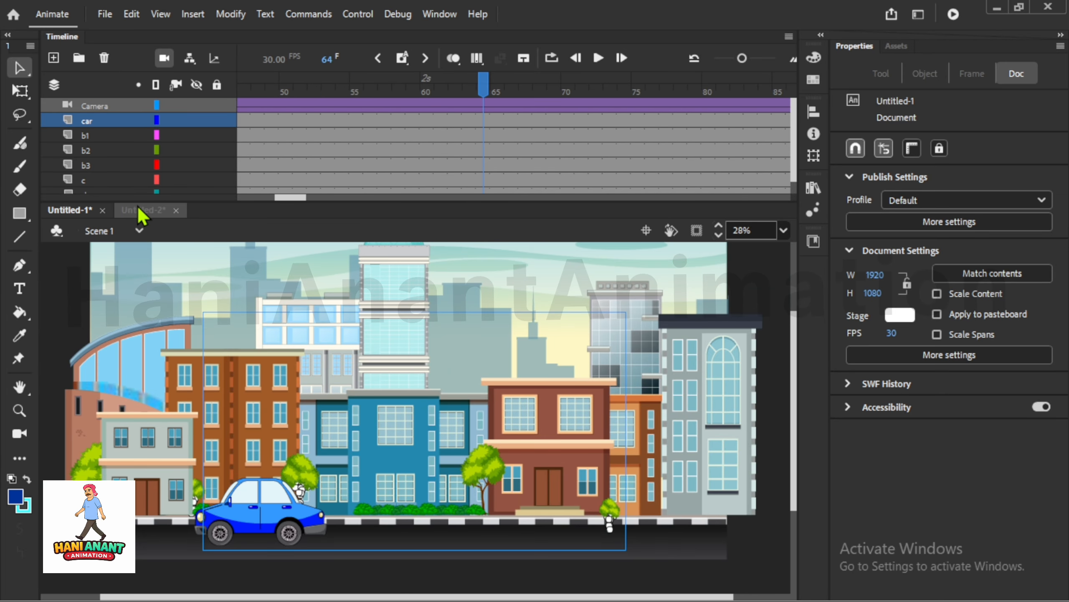
# - Create a new Full HD document and draw a blue rectangle about 814 by 704 px near the middle of the stage
pyautogui.click(15, 17)
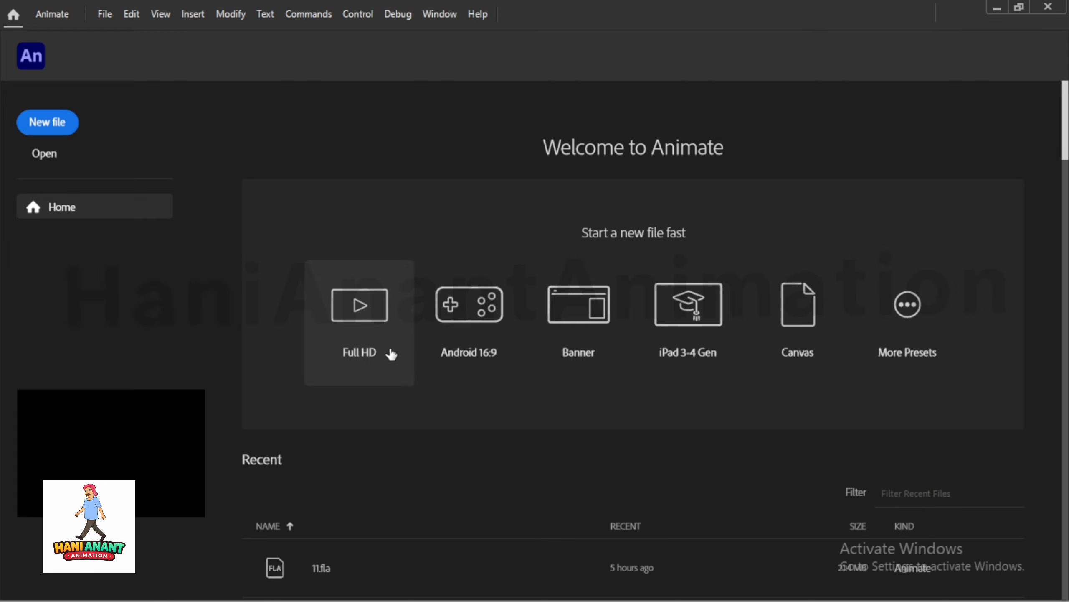
pyautogui.click(419, 352)
pyautogui.scroll(-6, 445, 418)
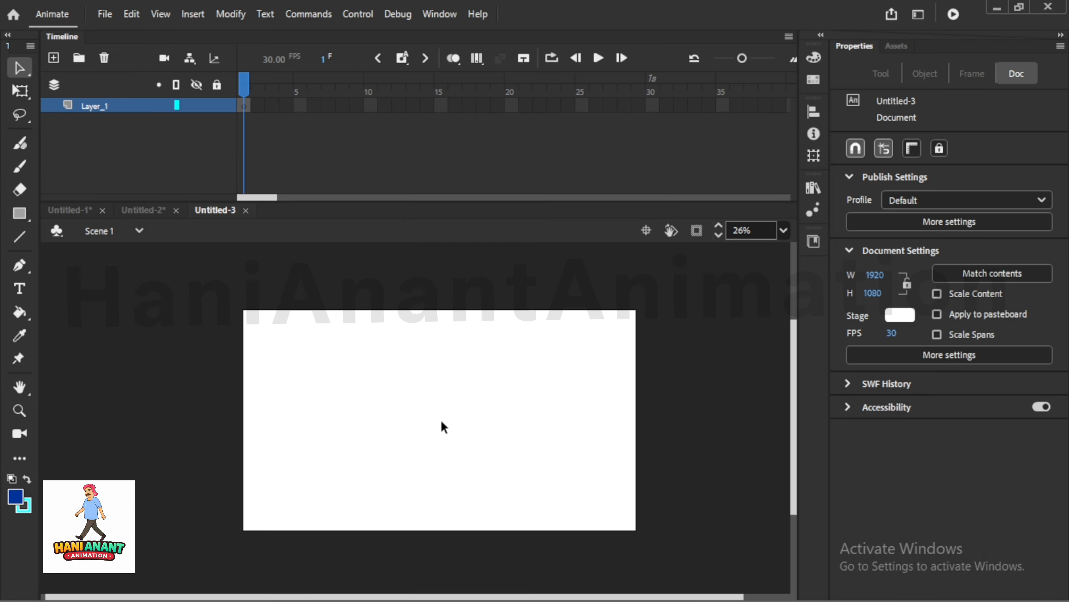
pyautogui.press('r')
pyautogui.moveTo(348, 355)
pyautogui.mouseDown()
pyautogui.moveTo(506, 460)
pyautogui.moveTo(514, 499)
pyautogui.mouseUp()
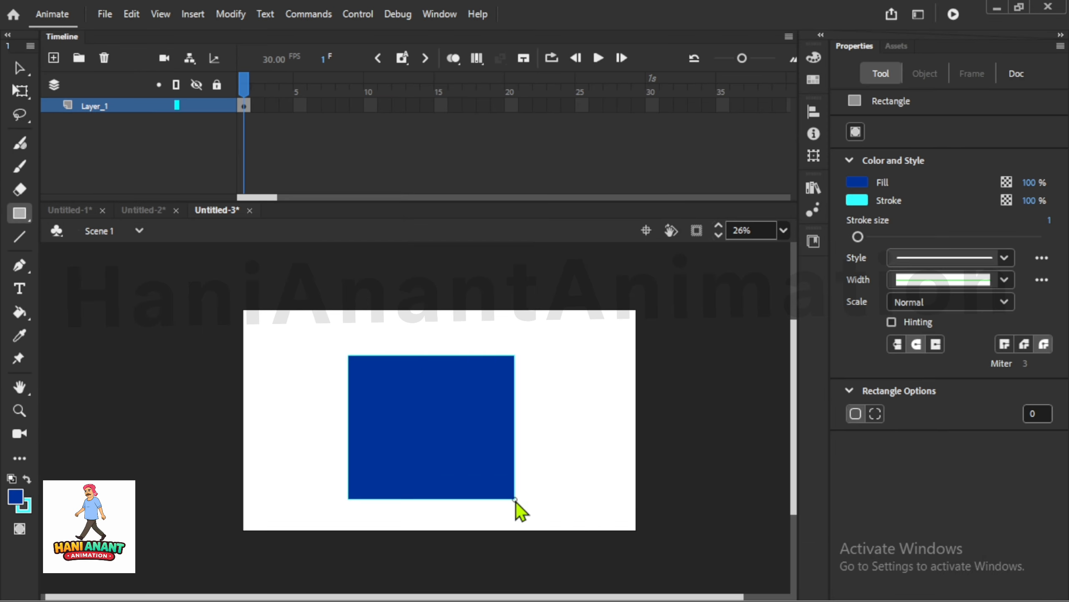
# - Lock Layer_1 and draw a bright green square about 761 px wide on a new layer, partly covering the blue rectangle
pyautogui.click(216, 105)
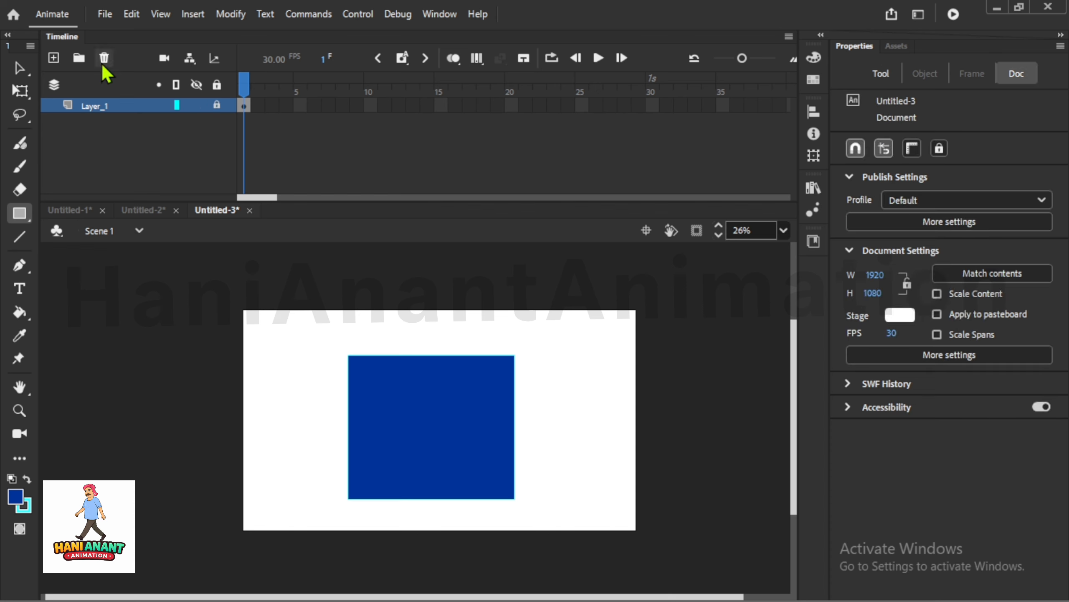
pyautogui.click(54, 59)
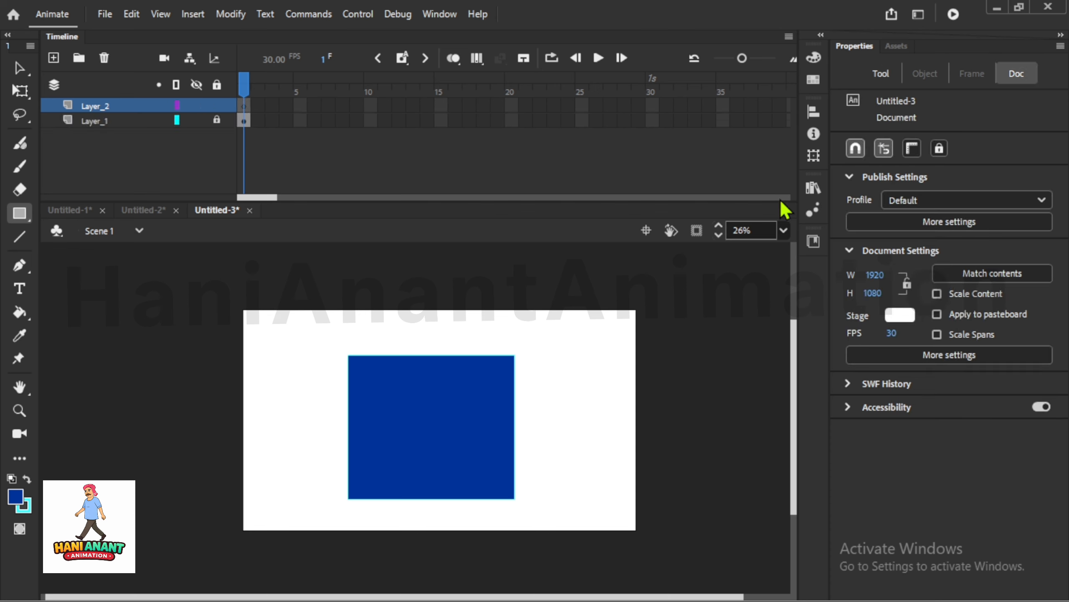
pyautogui.click(880, 73)
pyautogui.click(858, 182)
pyautogui.click(692, 233)
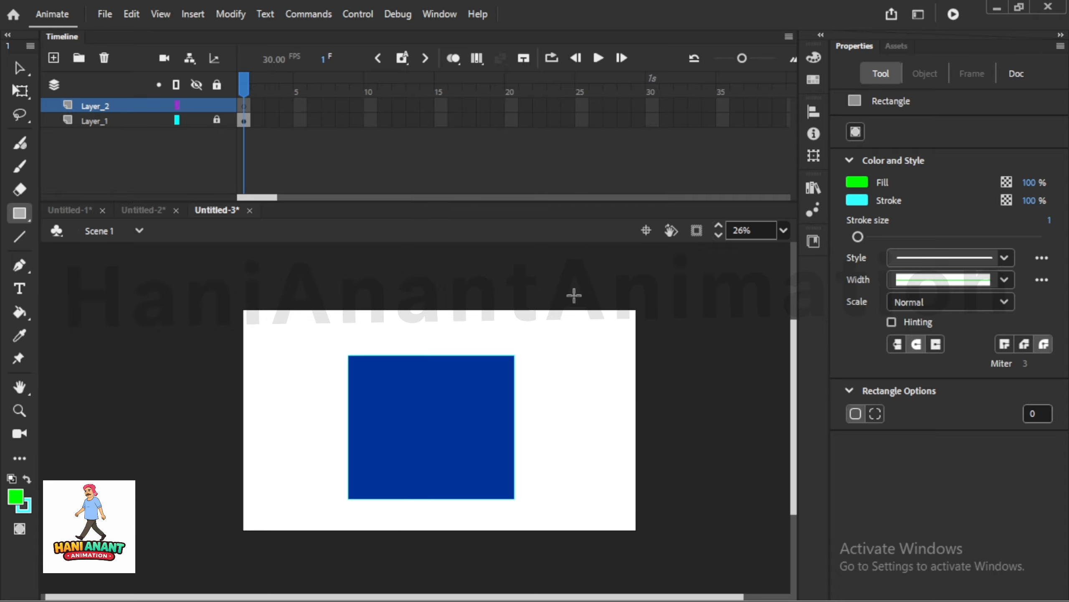
pyautogui.moveTo(277, 324); pyautogui.dragTo(435, 481)
# - Group the green square, then unlock Layer_1 and group the blue rectangle with its outline
pyautogui.press('v')
pyautogui.click(364, 396)
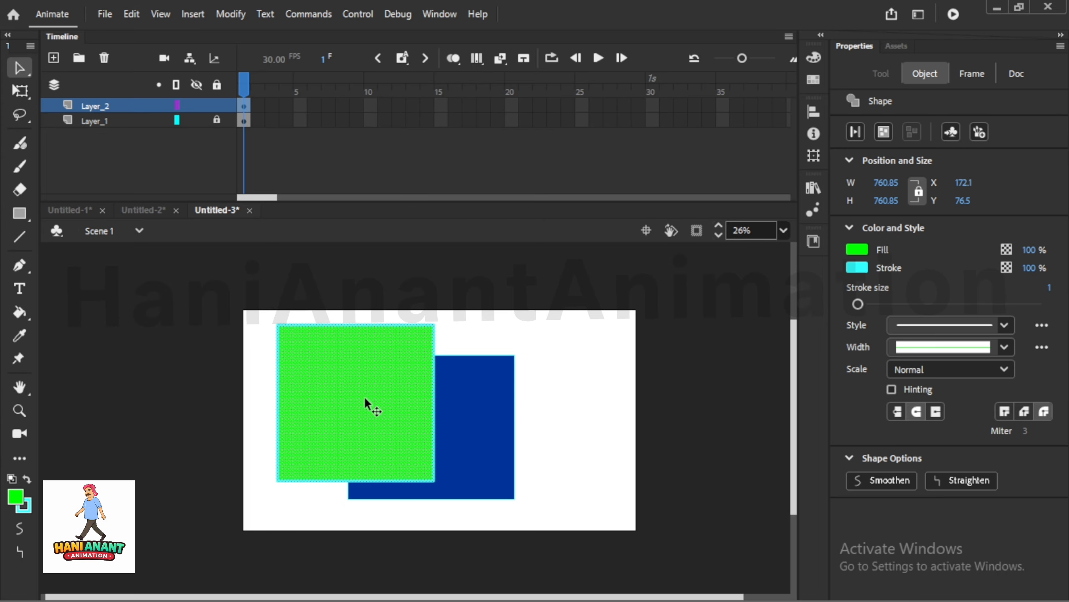
pyautogui.hotkey('ctrl', 'g')
pyautogui.scroll(3, 399, 443)
pyautogui.click(531, 438)
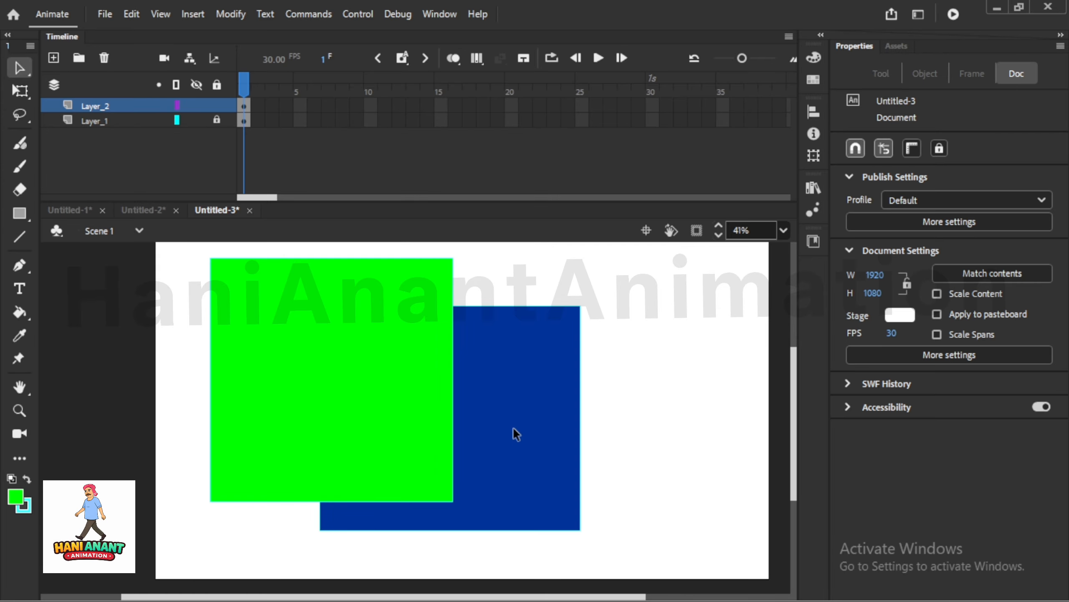
pyautogui.doubleClick(506, 389)
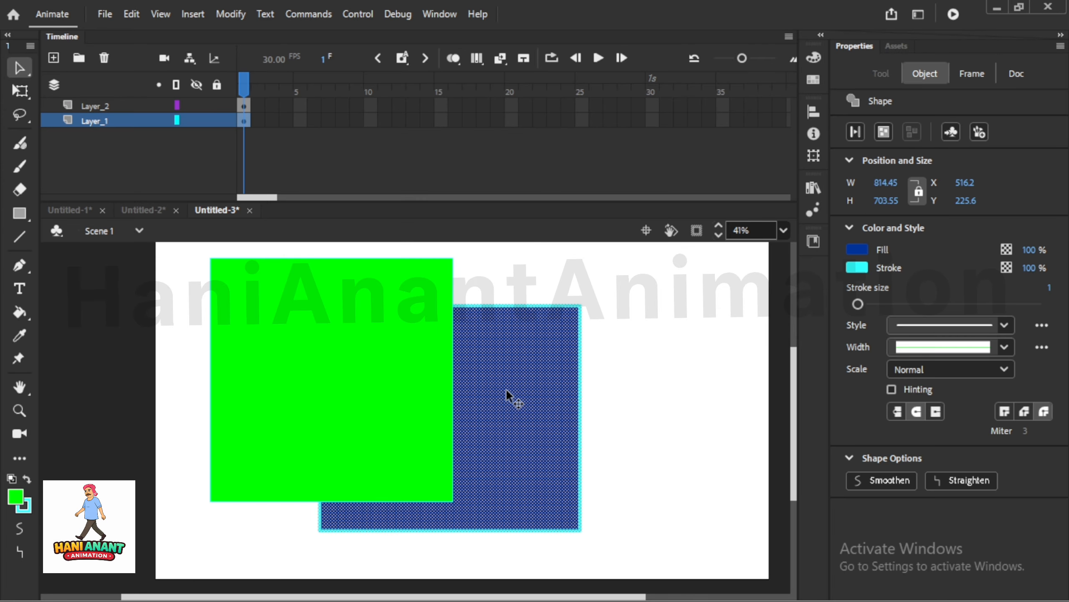
pyautogui.hotkey('ctrl', 'g')
# - Scale the blue rectangle group down to about 514 by 444 px and move it up and to the right, partly behind the green square
pyautogui.moveTo(507, 391); pyautogui.dragTo(529, 380)
pyautogui.press('q')
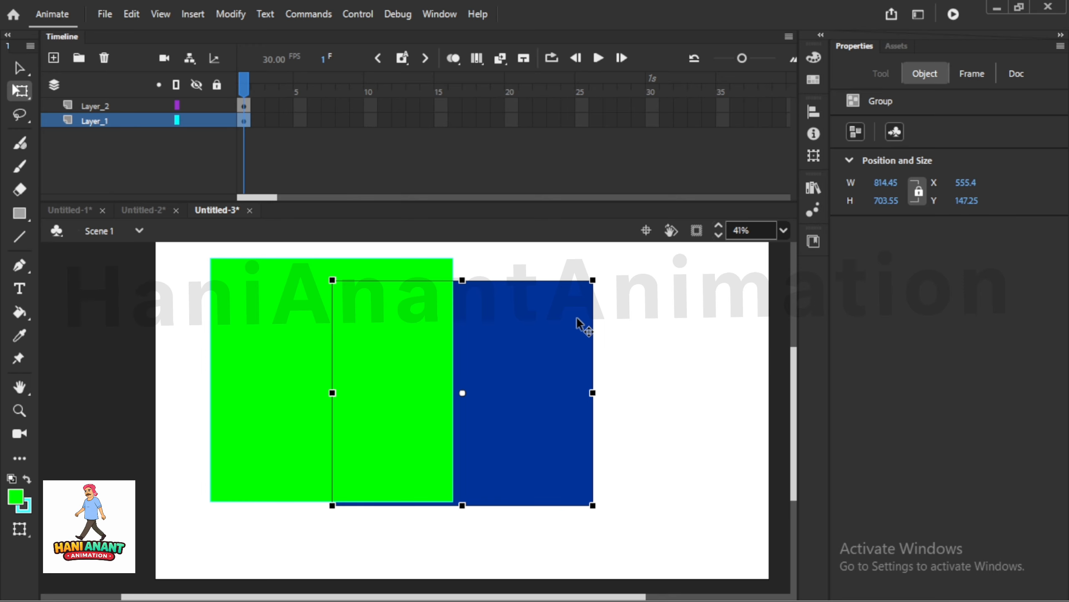
pyautogui.moveTo(593, 279); pyautogui.dragTo(545, 319)
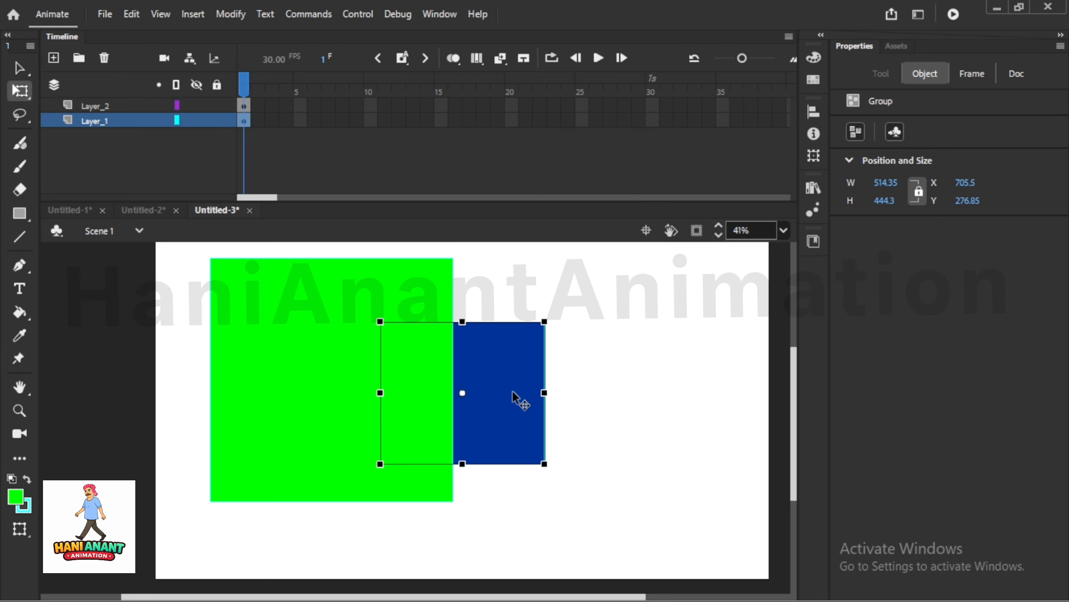
pyautogui.moveTo(518, 399); pyautogui.dragTo(544, 372)
# - Scale the green square group to about 634 px at X 236, Y 89, and move the blue rectangle to about X 852, Y 184
pyautogui.doubleClick(361, 371)
pyautogui.doubleClick(628, 315)
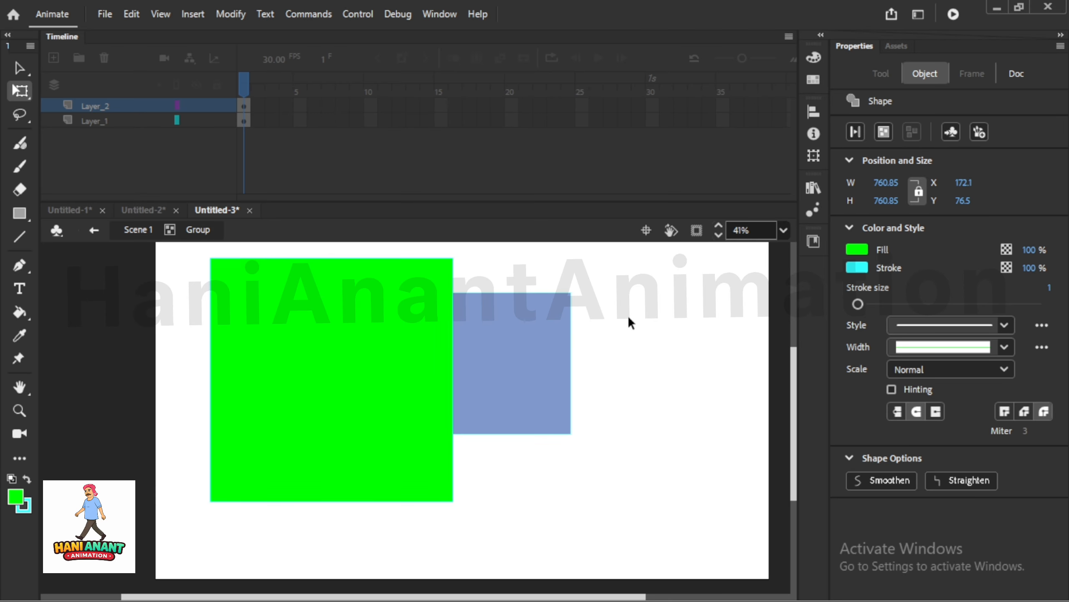
pyautogui.moveTo(453, 257); pyautogui.dragTo(434, 278)
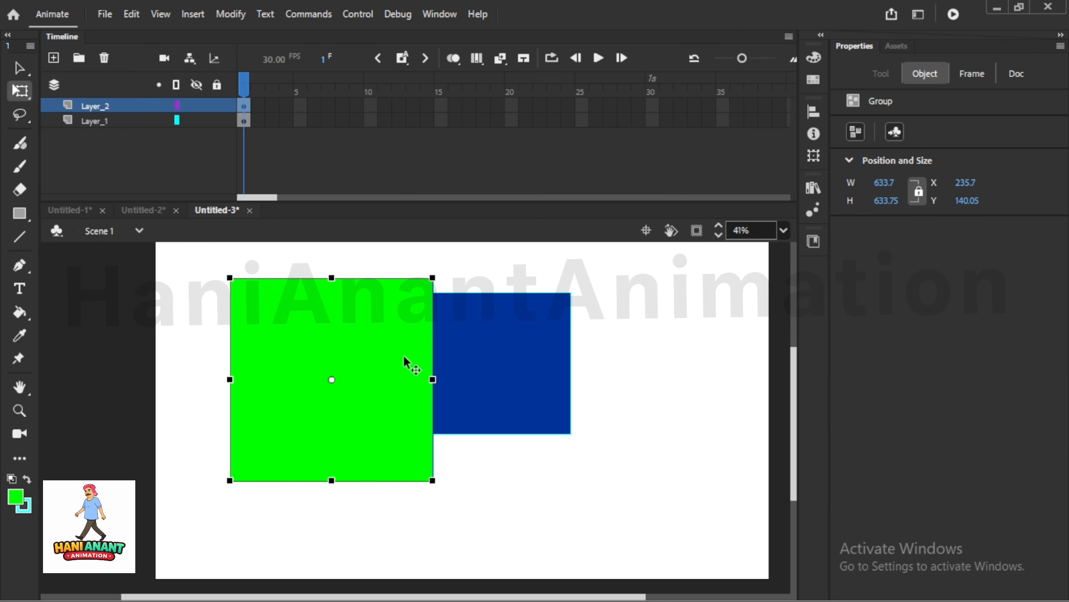
pyautogui.moveTo(403, 355); pyautogui.dragTo(408, 344)
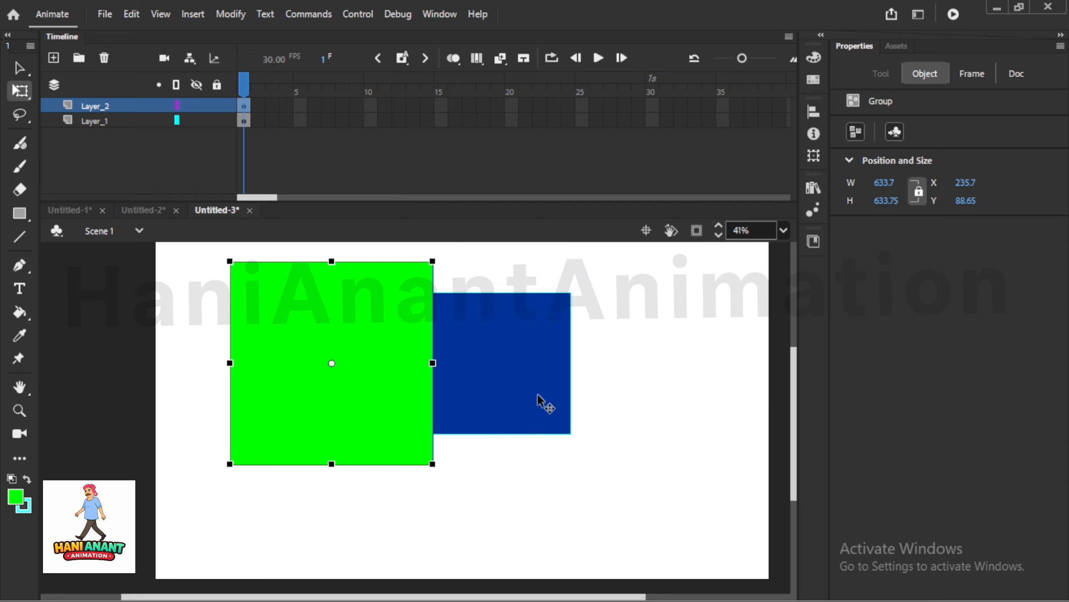
pyautogui.moveTo(538, 395)
pyautogui.mouseDown()
pyautogui.moveTo(529, 392)
pyautogui.moveTo(558, 396)
pyautogui.mouseUp()
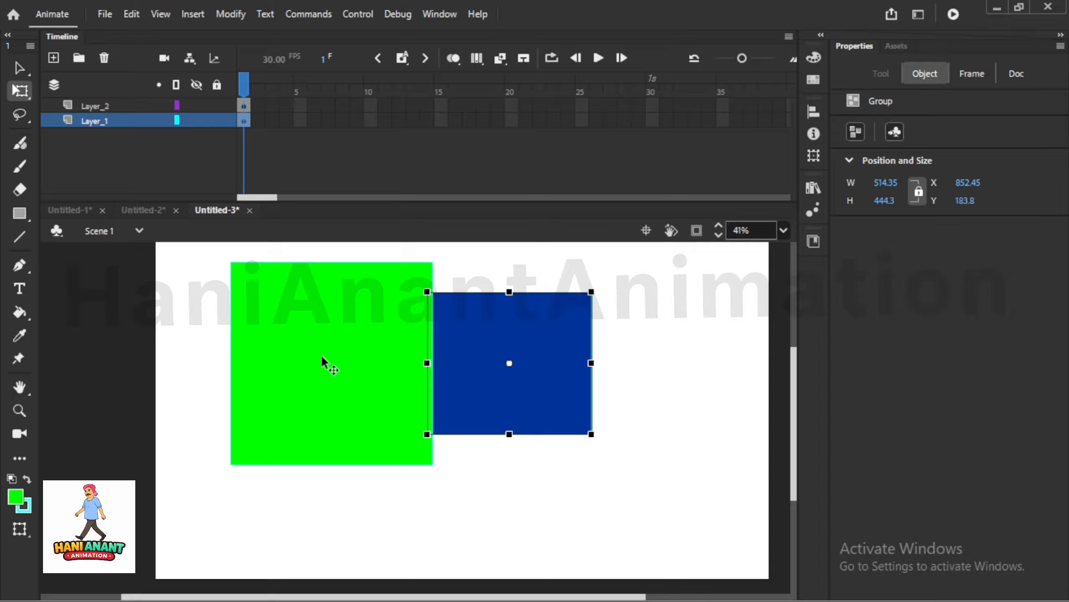
# - Move the green square right so that it overlaps most of the blue rectangle
pyautogui.moveTo(321, 354); pyautogui.dragTo(446, 373)
# - Preview the movies of Untitled-2 and Untitled-1 in turn to compare their camera pans
pyautogui.click(160, 212)
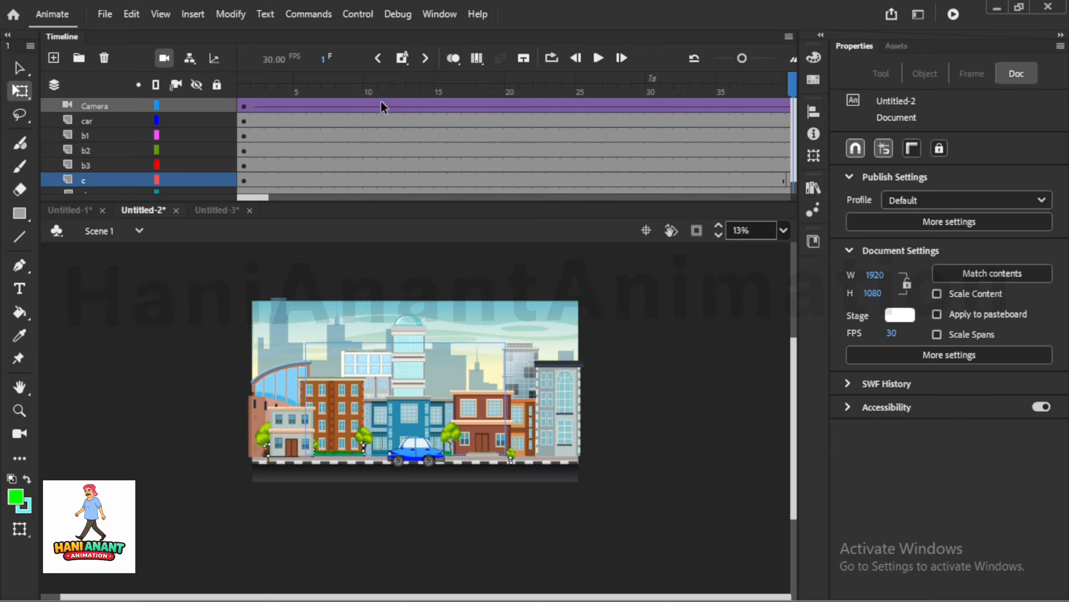
pyautogui.click(954, 15)
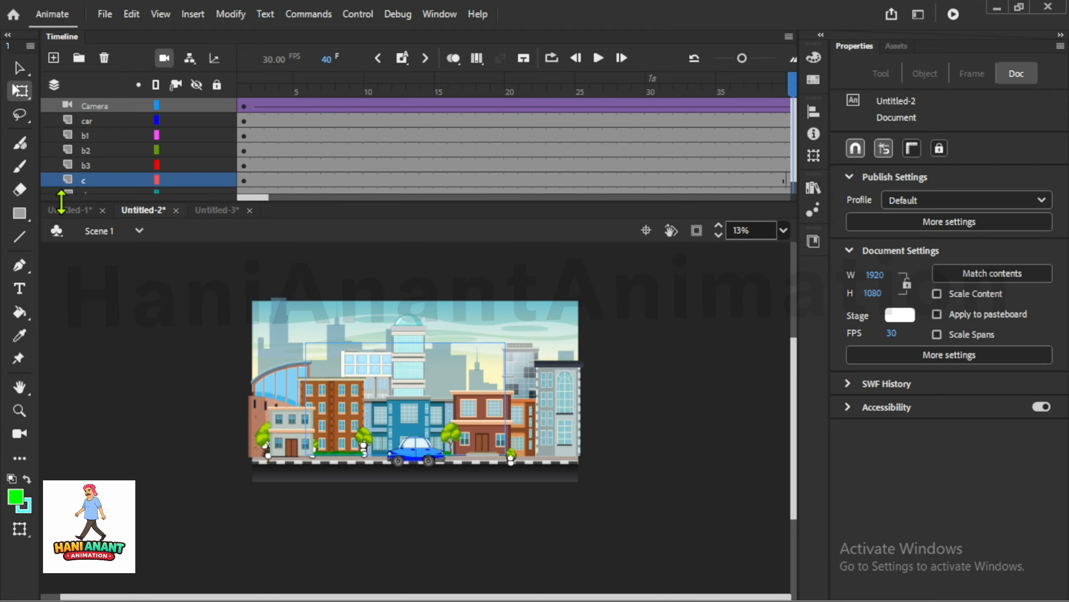
pyautogui.click(67, 210)
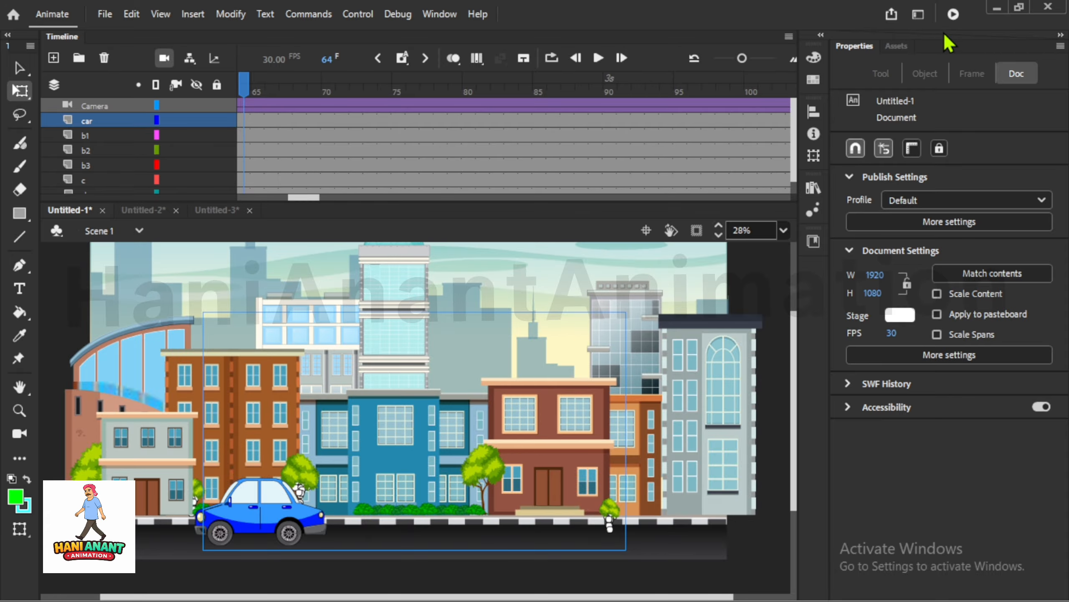
pyautogui.click(954, 15)
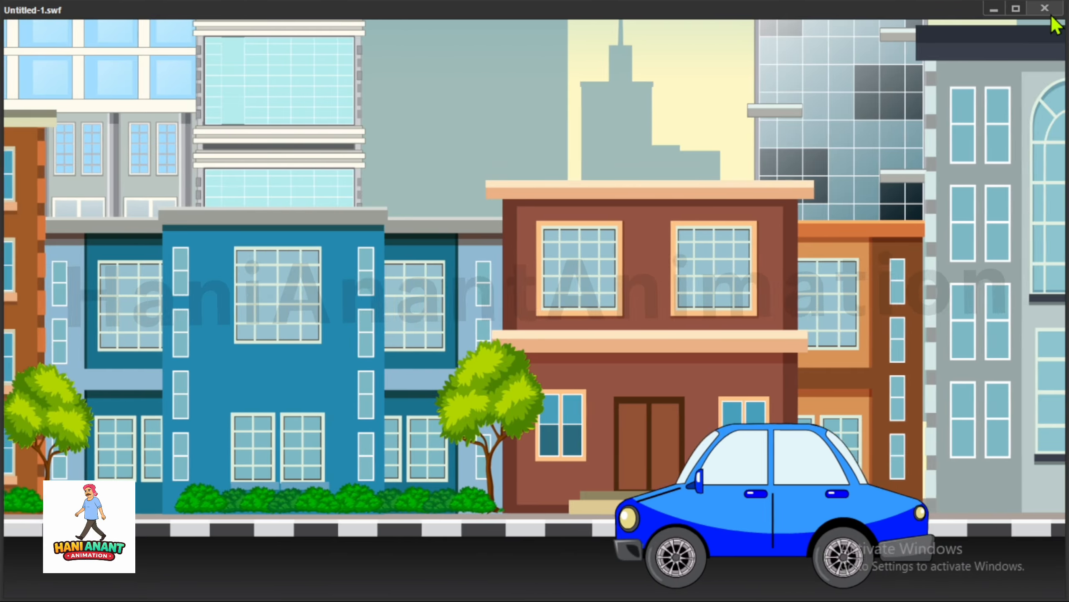
pyautogui.click(1046, 8)
pyautogui.press('q')
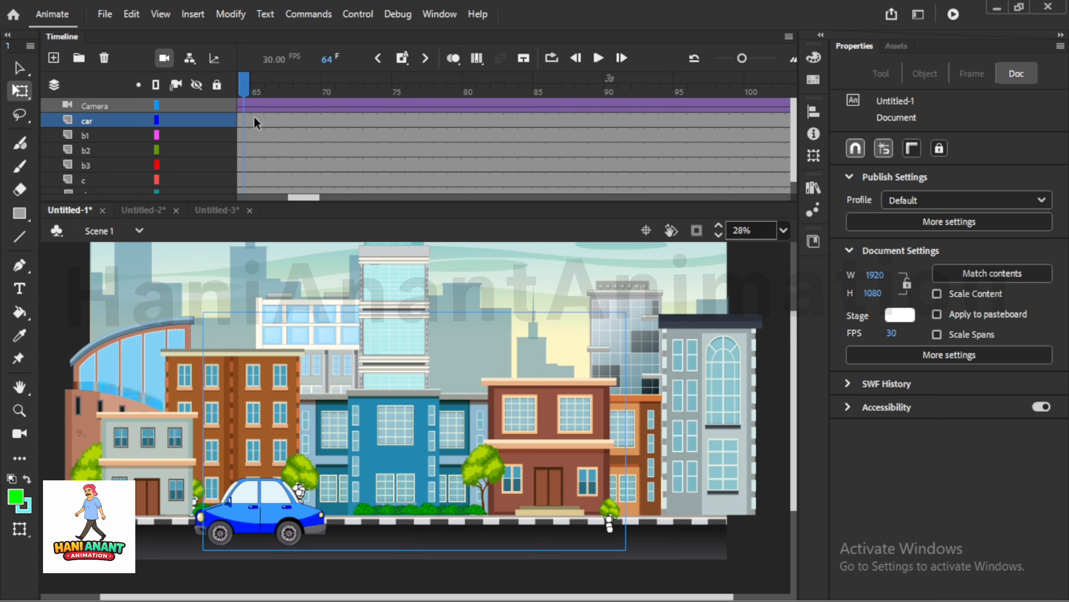
# - Remove the classic tween from Untitled-1's Camera layer and clear the camera keyframe at frame 144
pyautogui.moveTo(306, 198)
pyautogui.mouseDown()
pyautogui.moveTo(245, 198)
pyautogui.moveTo(318, 198)
pyautogui.mouseUp()
pyautogui.rightClick(405, 105)
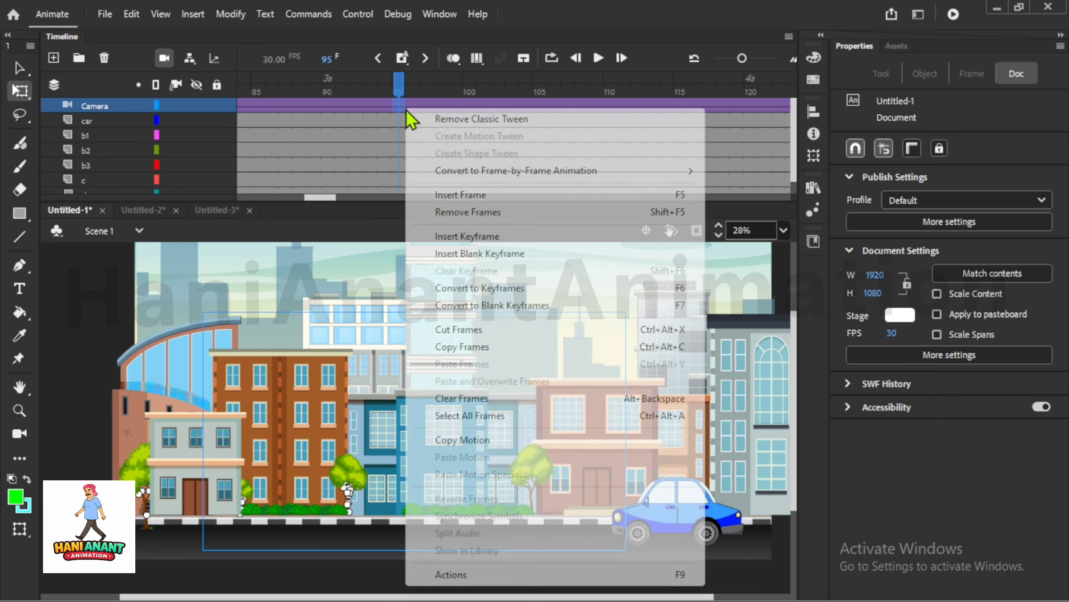
pyautogui.click(408, 114)
pyautogui.moveTo(327, 200); pyautogui.dragTo(358, 201)
pyautogui.click(521, 106)
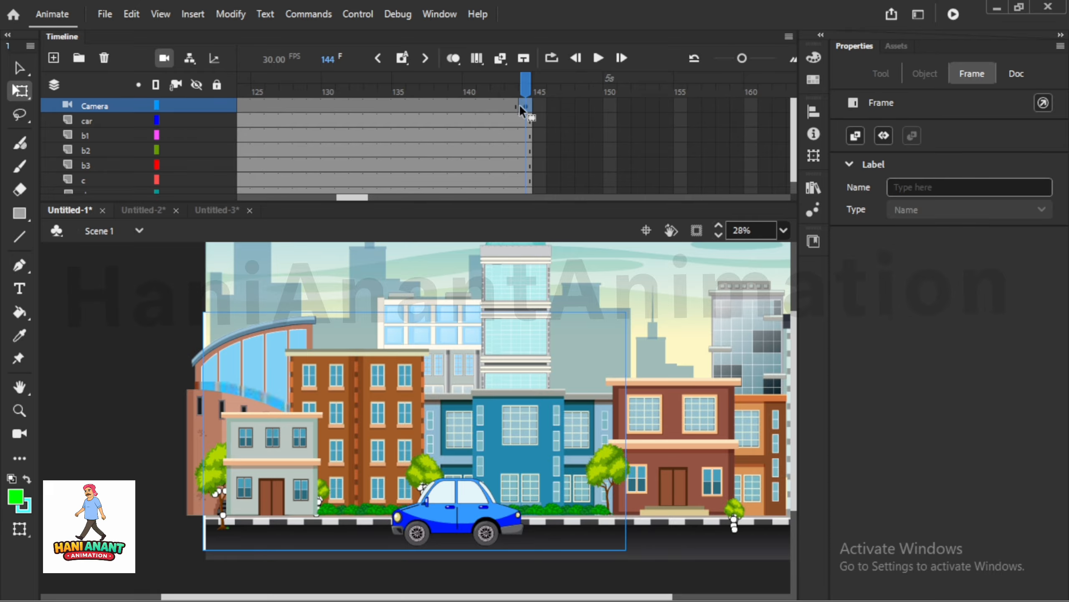
pyautogui.hotkey('shift', 'F6')
# - At frame 1, reposition the camera to about X 65, Y 117 to frame the upper part of the city
pyautogui.moveTo(351, 199); pyautogui.dragTo(216, 198)
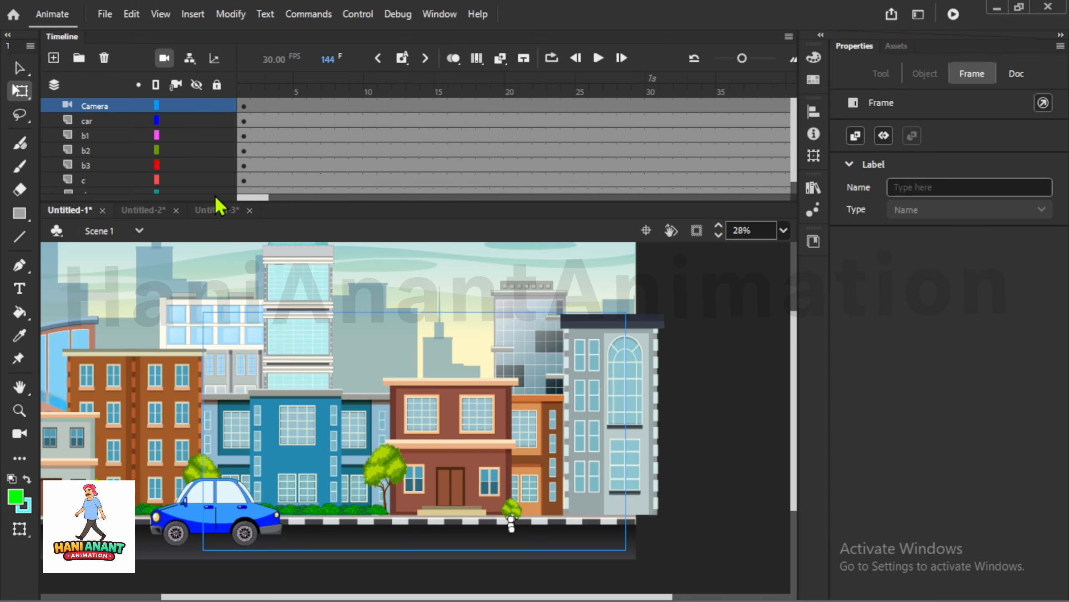
pyautogui.moveTo(269, 88); pyautogui.dragTo(157, 86)
pyautogui.scroll(-4, 303, 380)
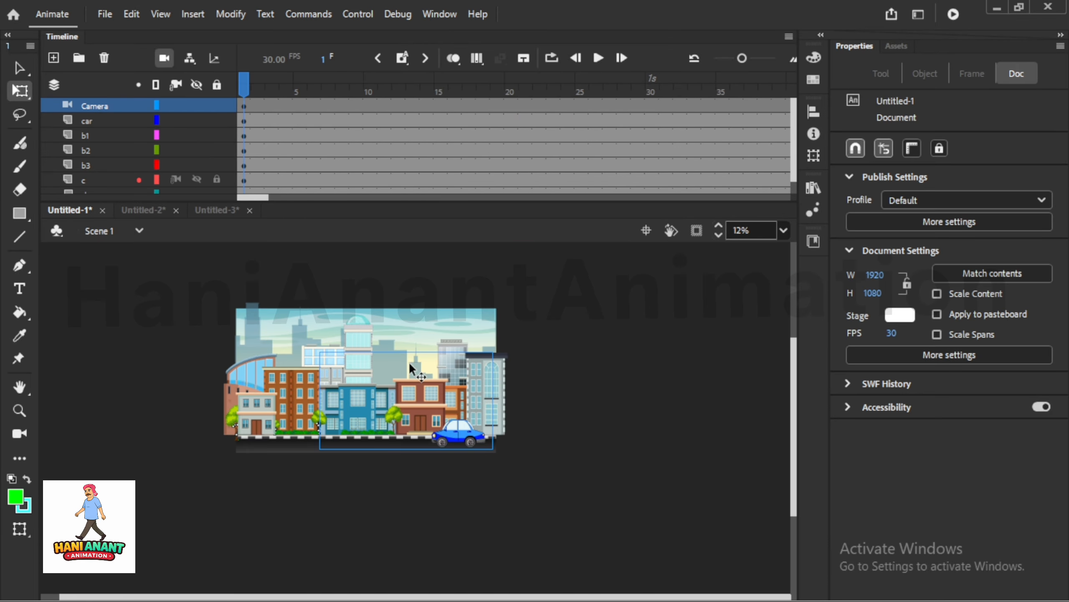
pyautogui.press('c')
pyautogui.scroll(2, 425, 491)
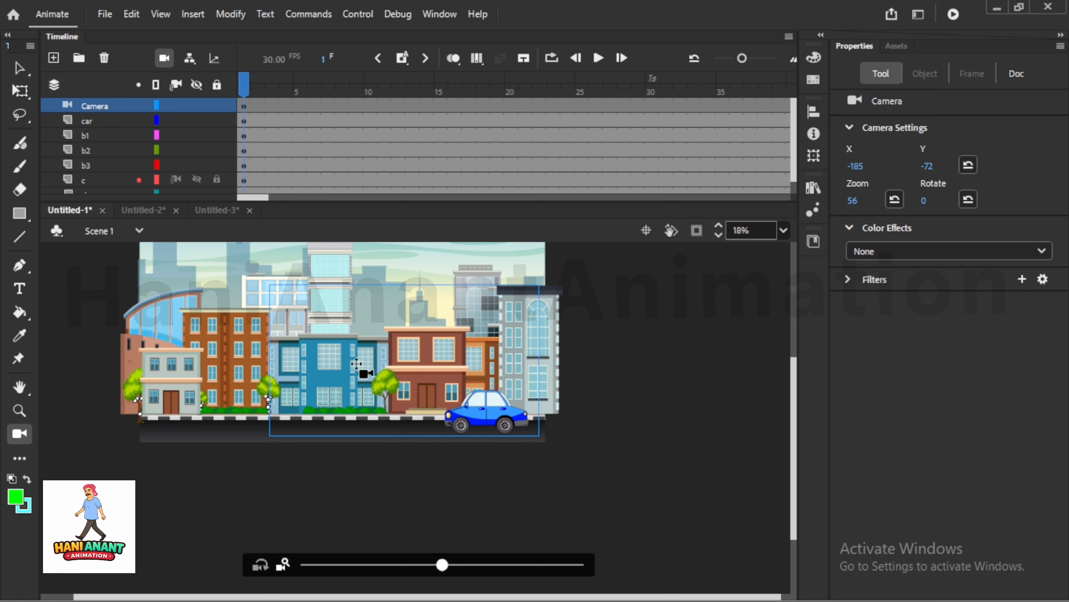
pyautogui.hotkey('ctrl', 'z')
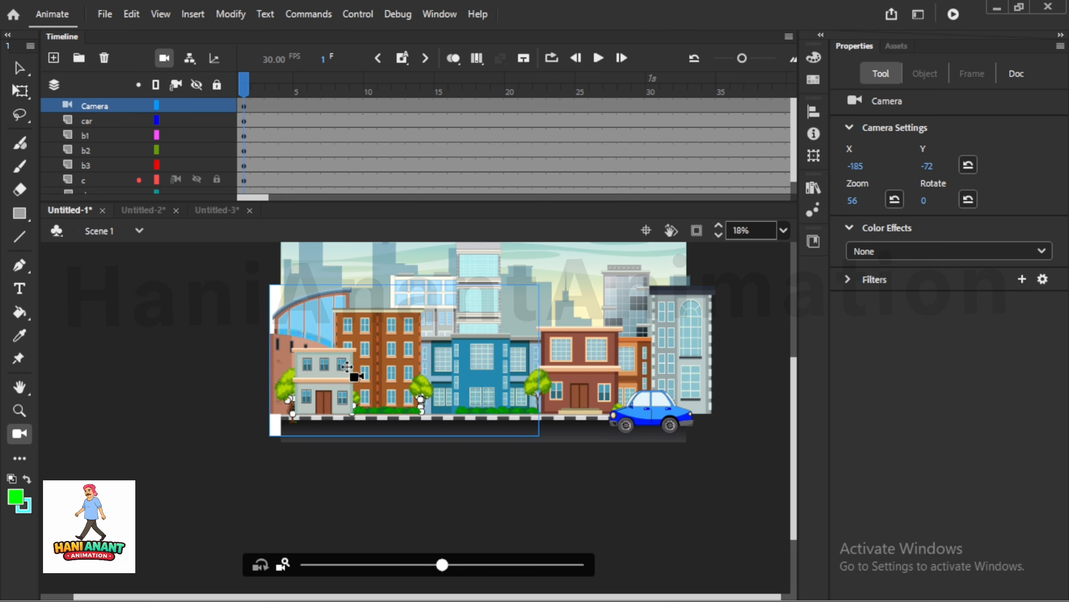
pyautogui.hotkey('ctrl', 'z')
pyautogui.hotkey('ctrl', 'z')
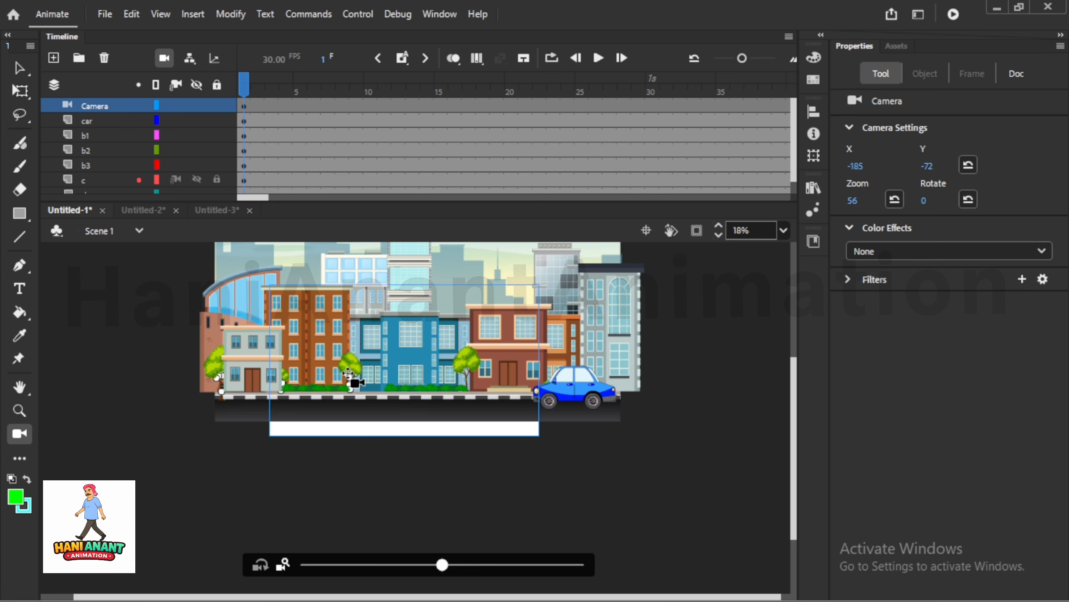
pyautogui.hotkey('ctrl', 'z')
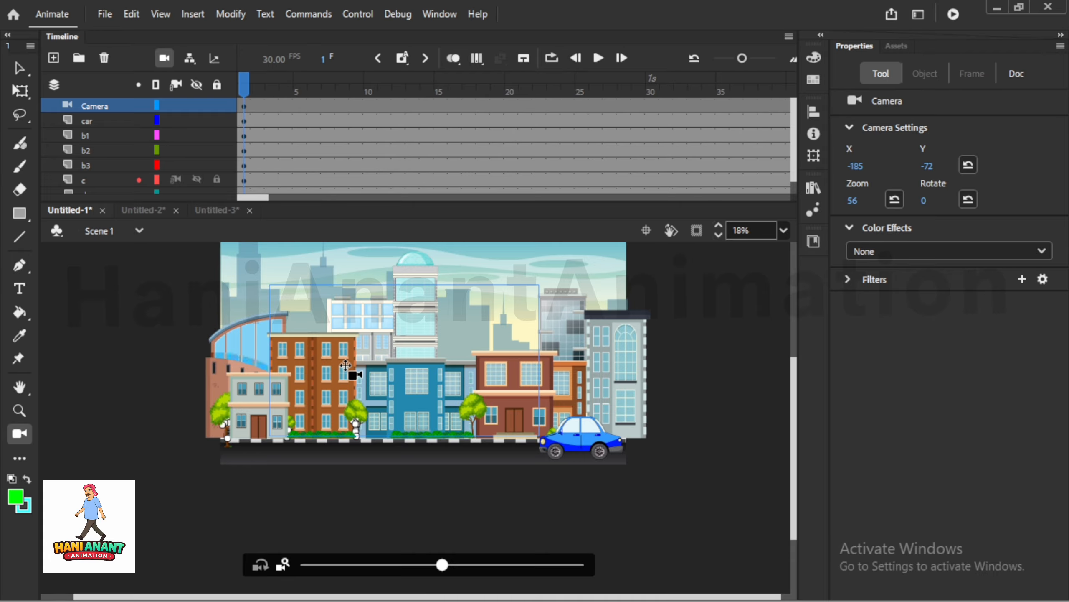
pyautogui.hotkey('ctrl', 'z')
pyautogui.hotkey('ctrl', 'z')
pyautogui.hotkey('ctrl', 'z')
pyautogui.hotkey('ctrl', 'z')
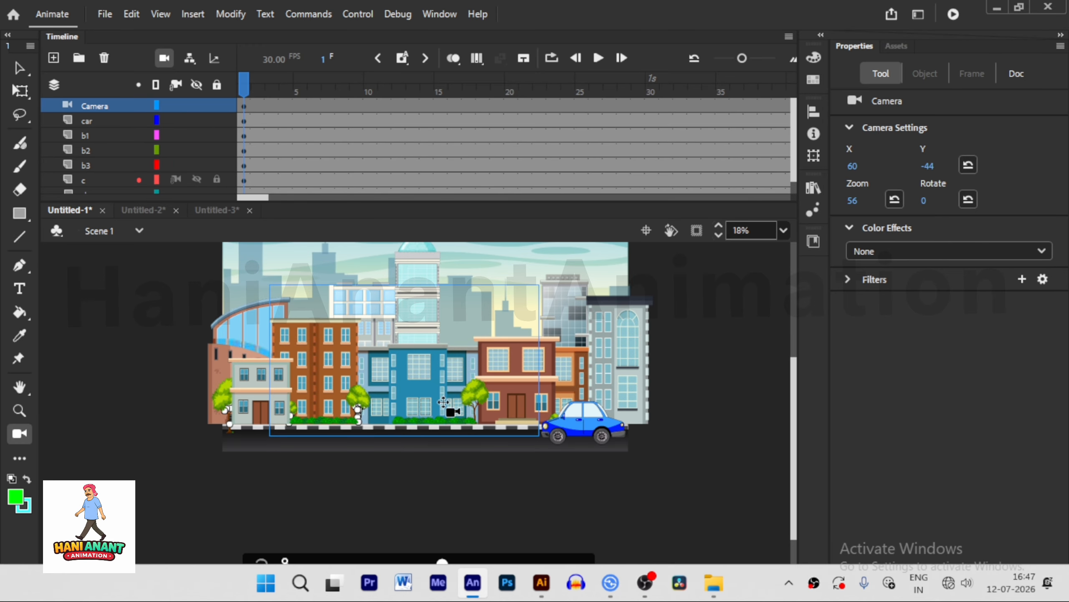
pyautogui.hotkey('ctrl', 'z')
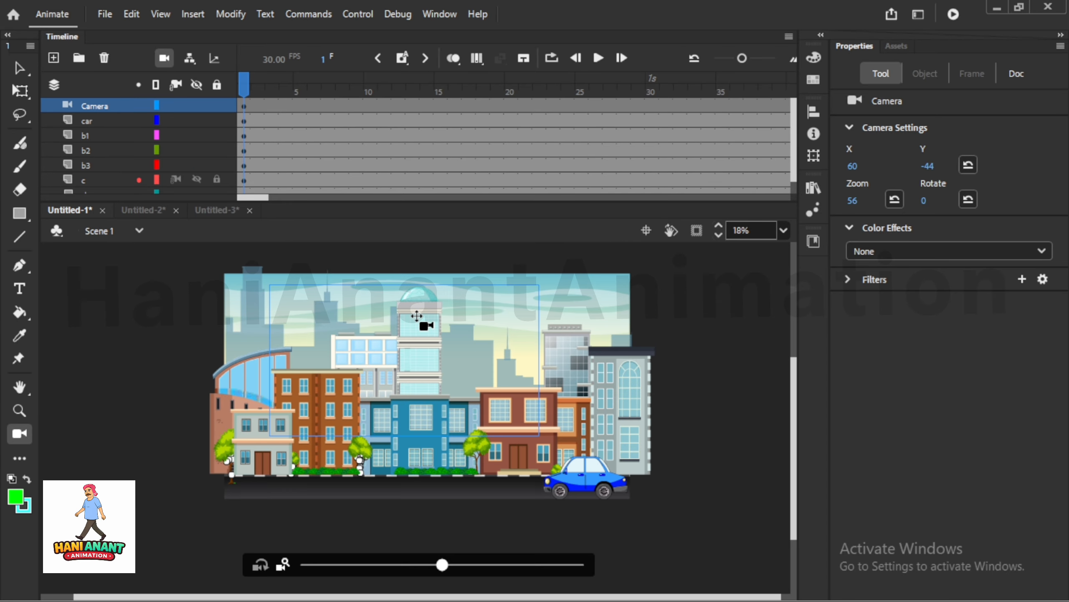
pyautogui.moveTo(417, 313); pyautogui.dragTo(417, 320)
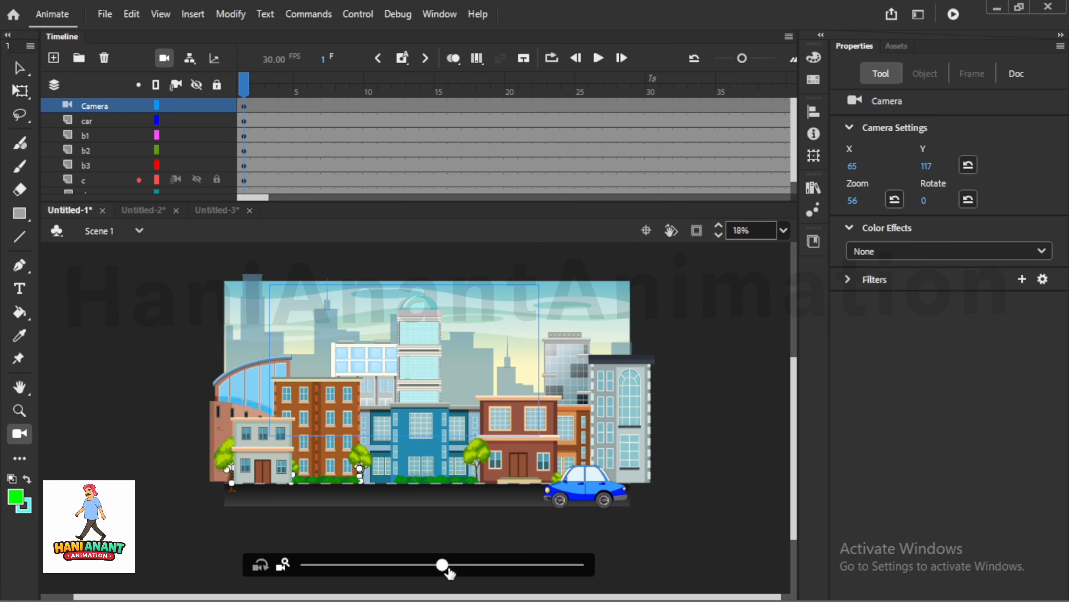
# - Zoom the frame 1 camera in to 69 and shift it to about X 97, Y 133
pyautogui.moveTo(490, 573); pyautogui.dragTo(495, 571)
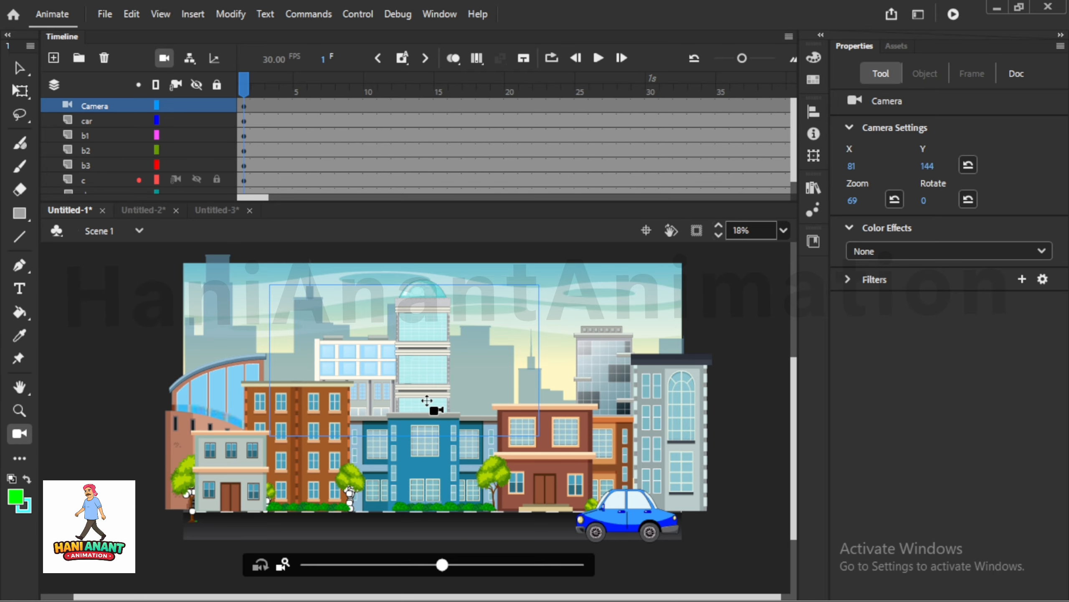
pyautogui.moveTo(432, 401); pyautogui.dragTo(405, 410)
# - At frame 144, set the camera to zoom 49 at about X 31, Y -16, and add a classic tween on the Camera layer
pyautogui.moveTo(256, 198); pyautogui.dragTo(358, 198)
pyautogui.click(499, 89)
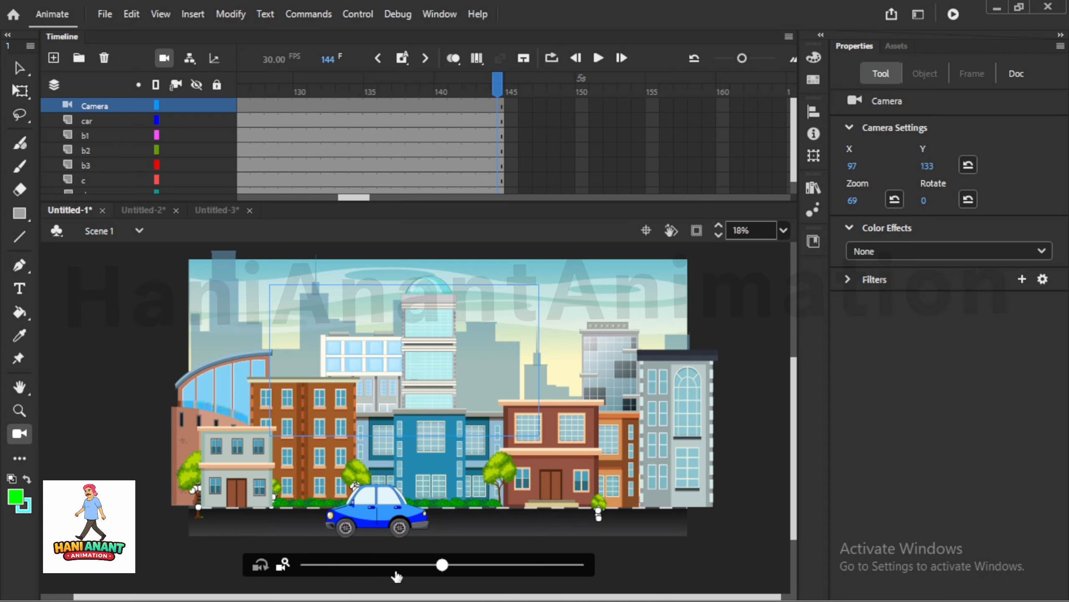
pyautogui.moveTo(385, 566); pyautogui.dragTo(382, 565)
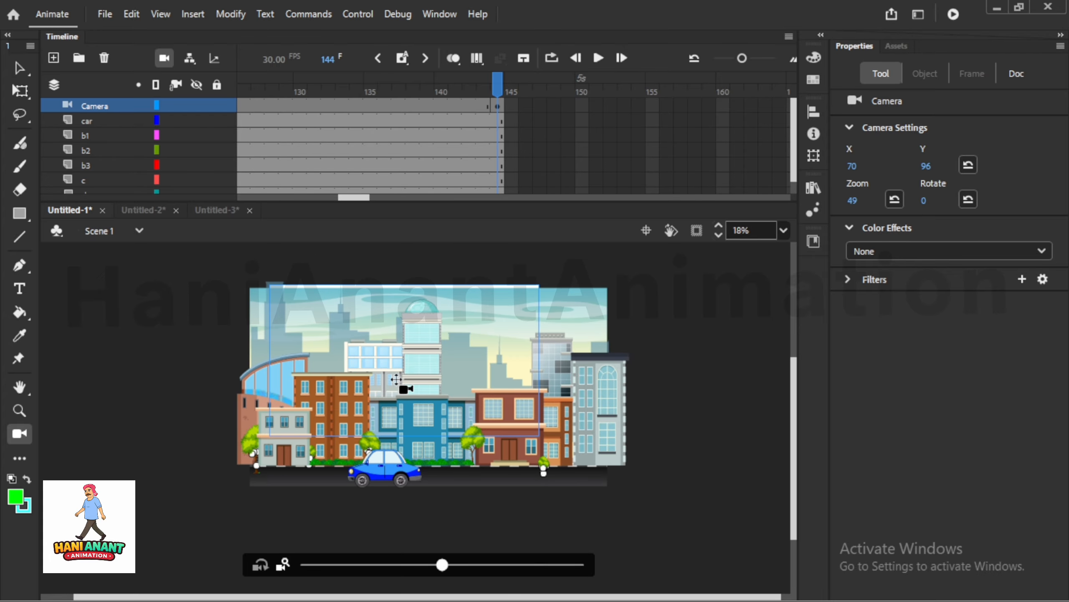
pyautogui.moveTo(422, 397); pyautogui.dragTo(375, 403)
pyautogui.rightClick(396, 105)
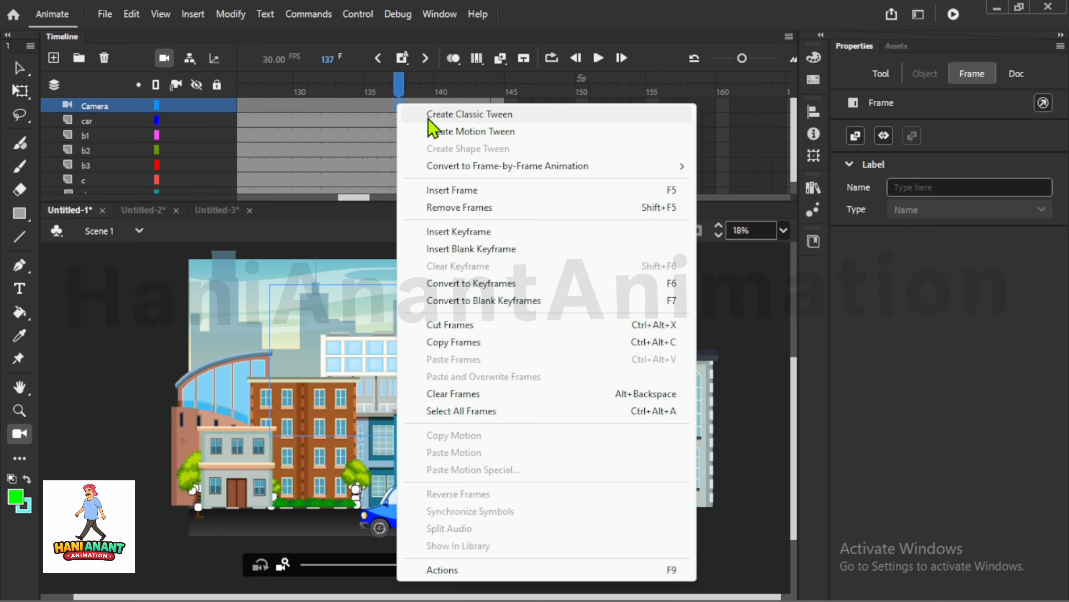
pyautogui.click(464, 114)
# - Preview the movie with the new camera tween and close the preview
pyautogui.click(953, 14)
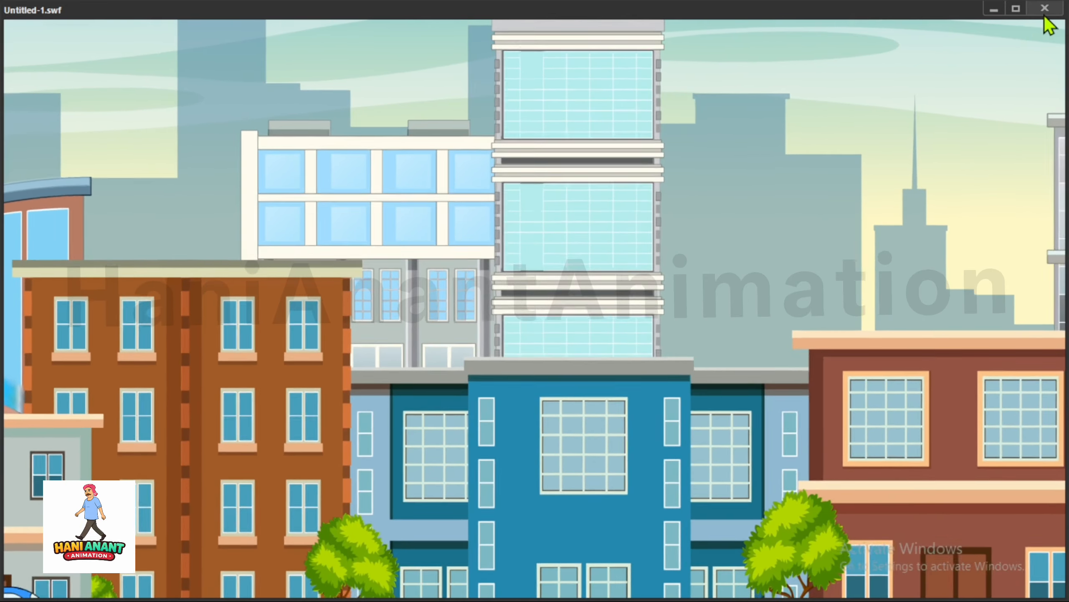
pyautogui.click(1045, 9)
# - Zoom the frame 144 camera in to 80 and reposition it to about X 100, Y -210, framing the car on the road
pyautogui.moveTo(461, 89); pyautogui.dragTo(498, 89)
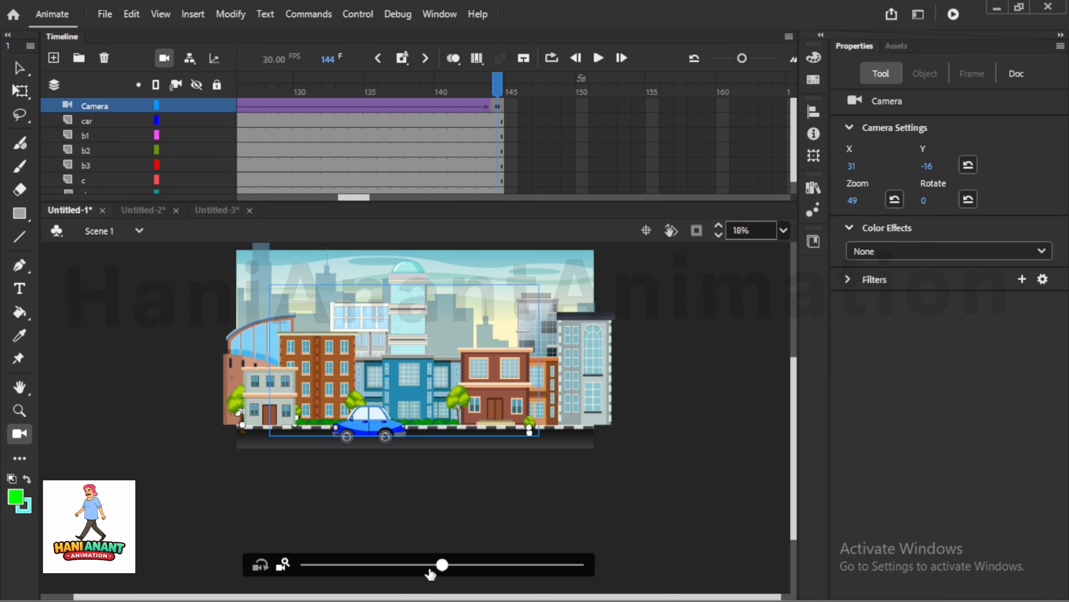
pyautogui.moveTo(430, 572); pyautogui.dragTo(424, 572)
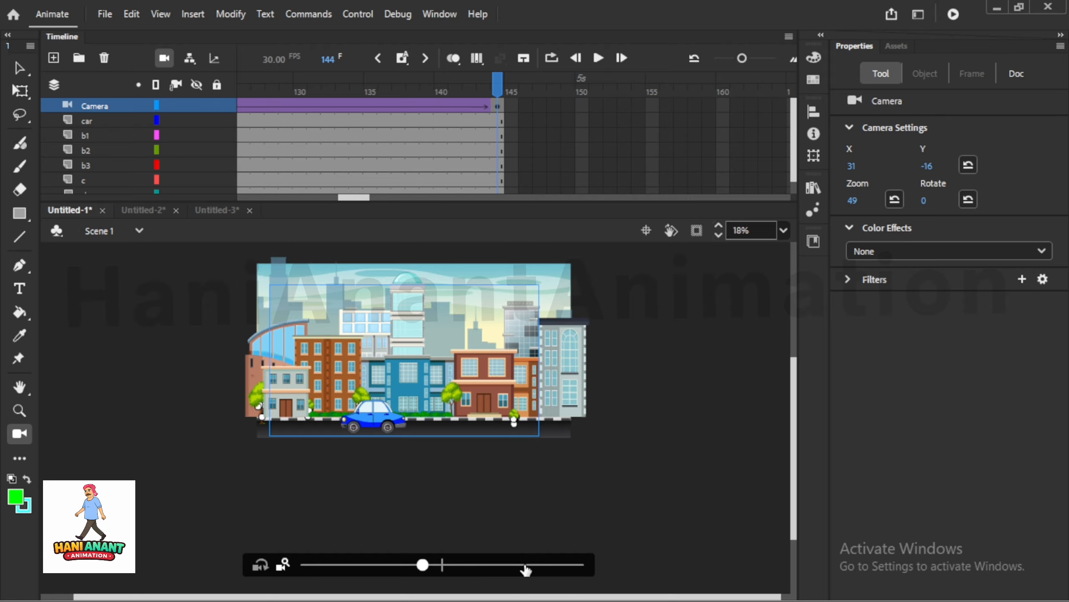
pyautogui.click(547, 567)
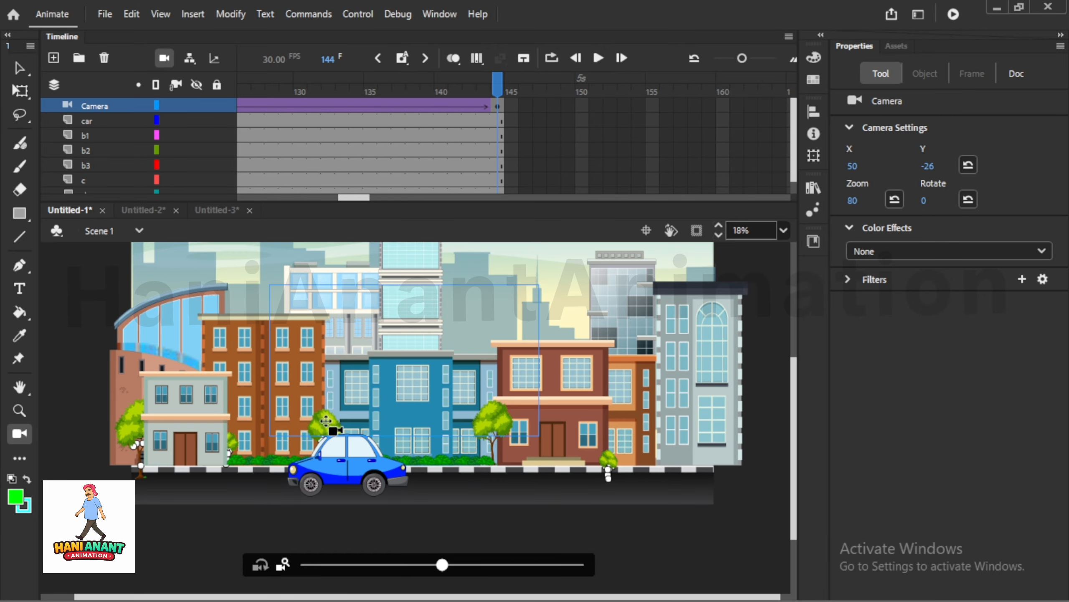
pyautogui.moveTo(328, 456); pyautogui.dragTo(328, 461)
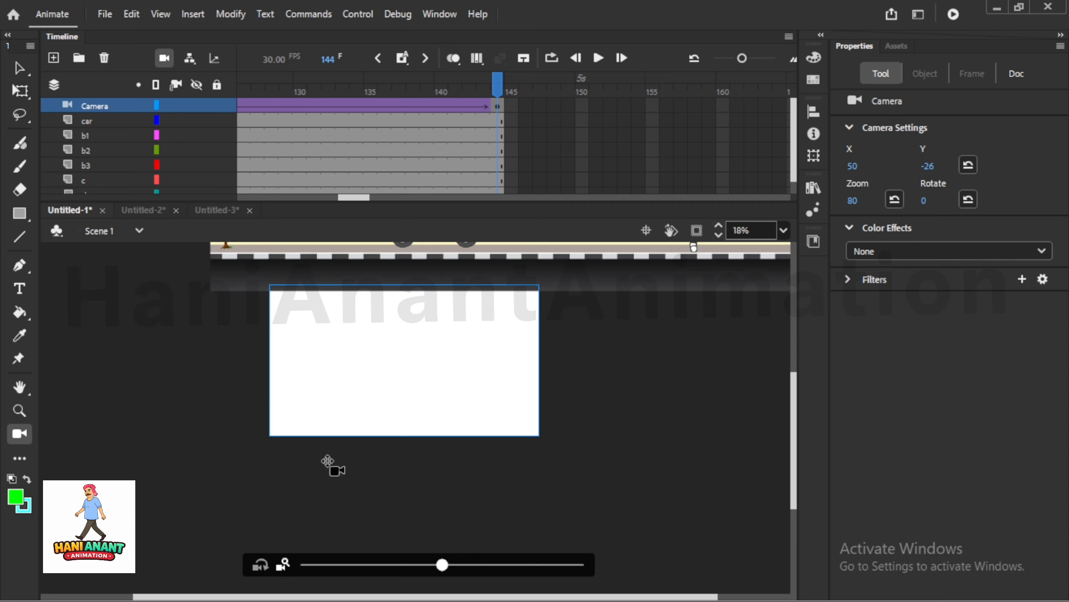
pyautogui.hotkey('ctrl', 'z')
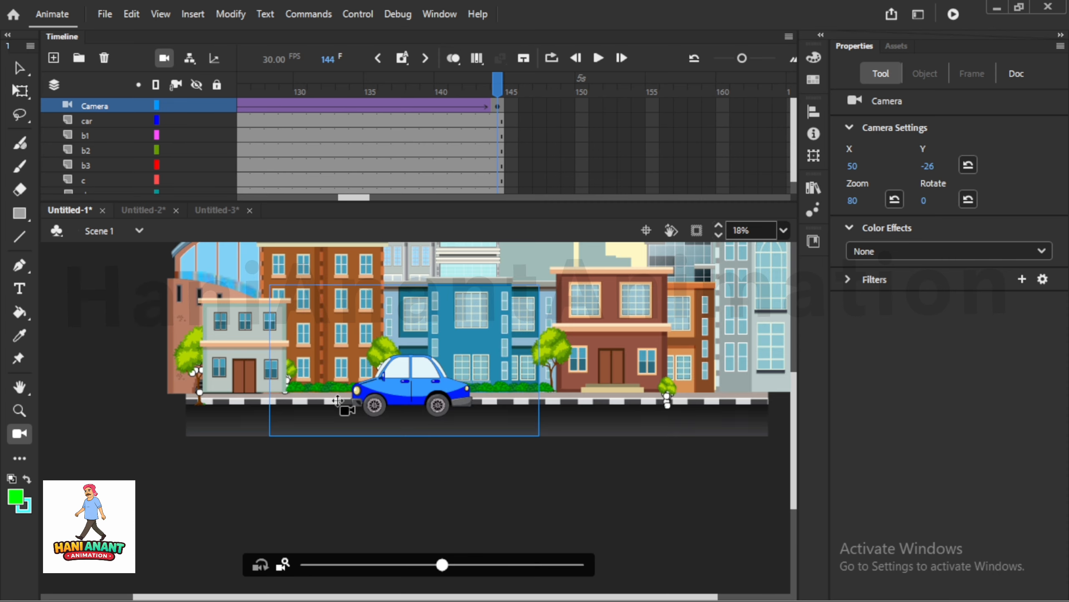
pyautogui.click(329, 406)
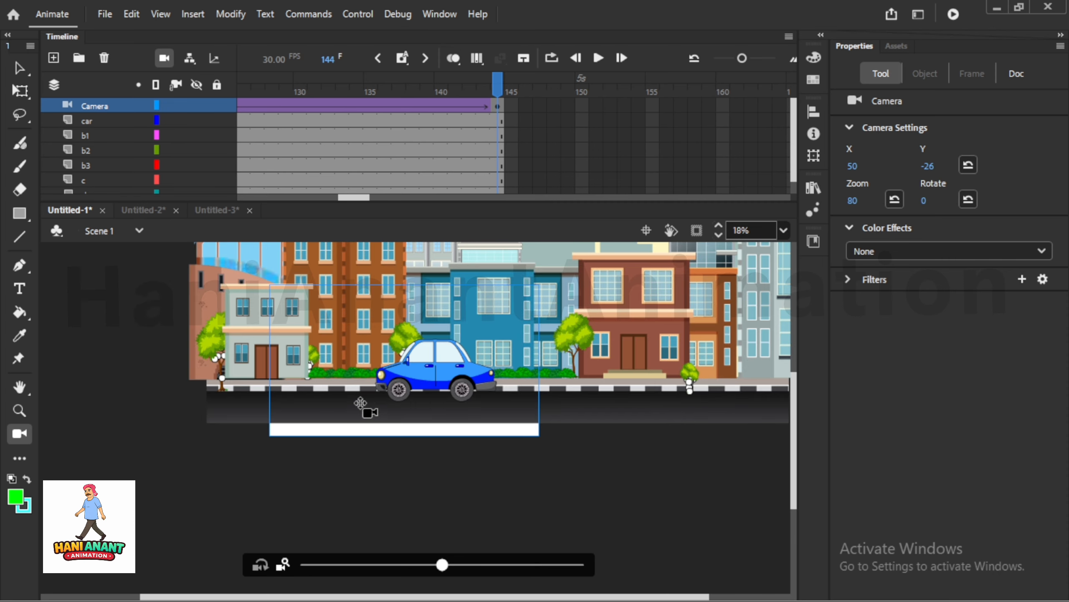
pyautogui.hotkey('ctrl', 'z')
pyautogui.click(342, 399)
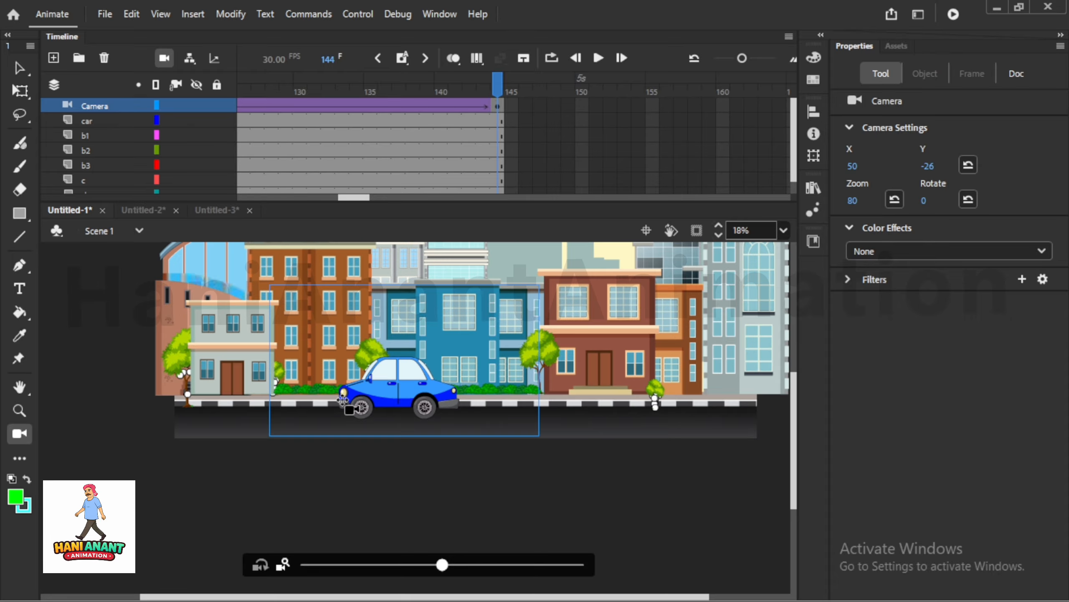
pyautogui.hotkey('ctrl', 'z')
pyautogui.hotkey('ctrl', 'z')
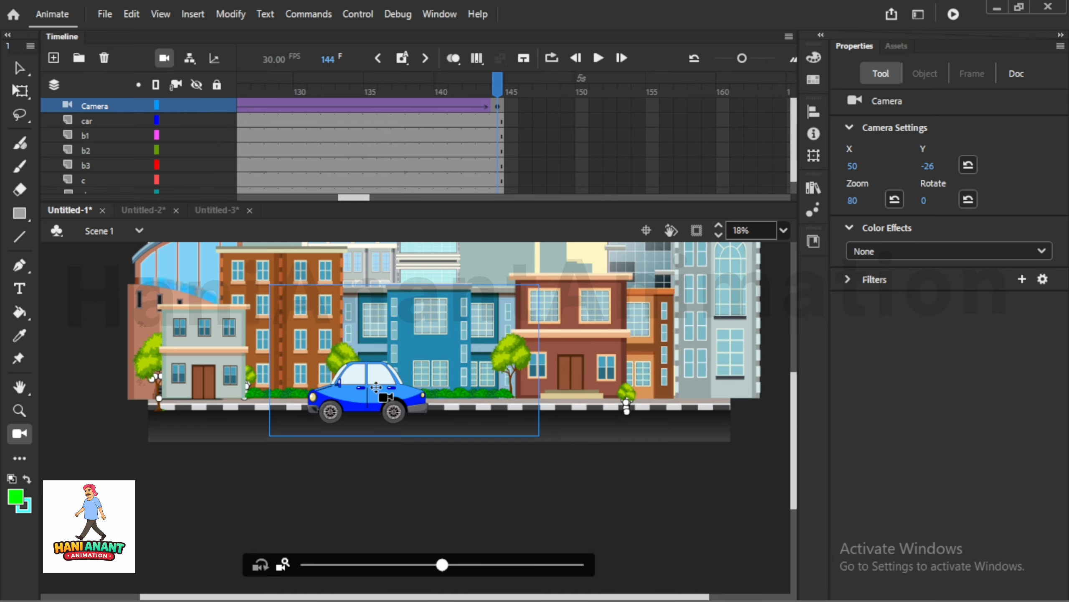
# - Preview the zoomed-in camera move towards the car and close the preview
pyautogui.click(954, 15)
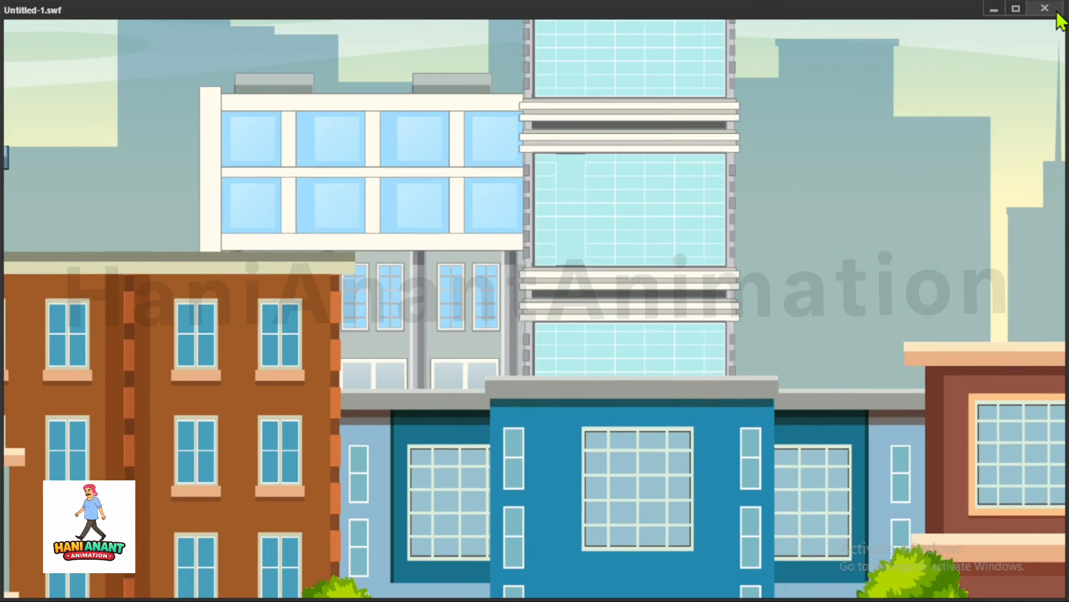
pyautogui.click(1045, 8)
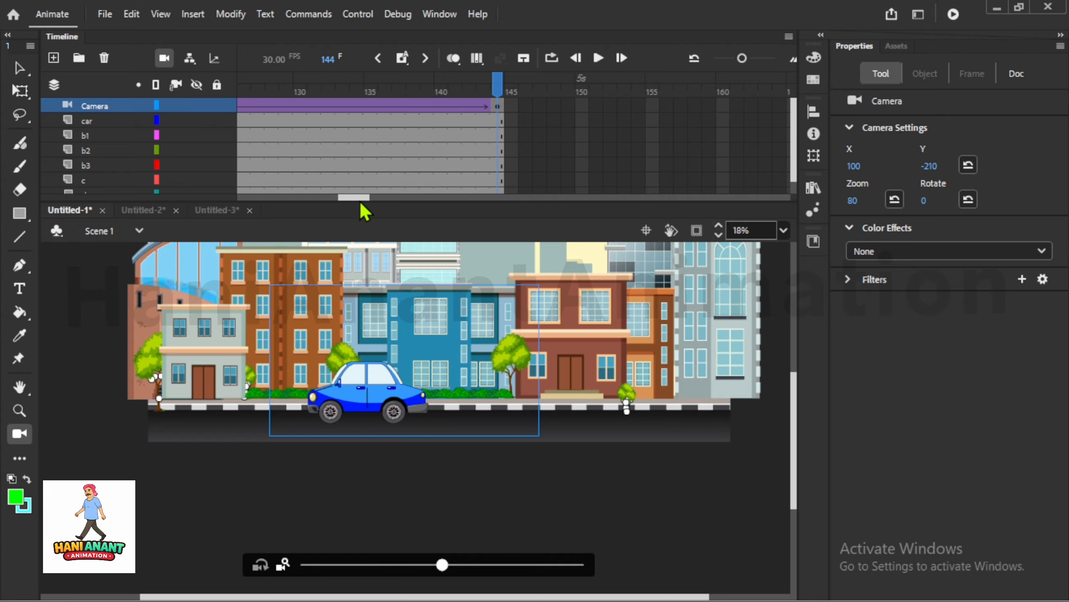
# - Copy all layers from Camera down to sky in Untitled-1 and switch to the Untitled-3 document
pyautogui.moveTo(360, 199); pyautogui.dragTo(248, 199)
pyautogui.click(245, 89)
pyautogui.scroll(-1, 103, 168)
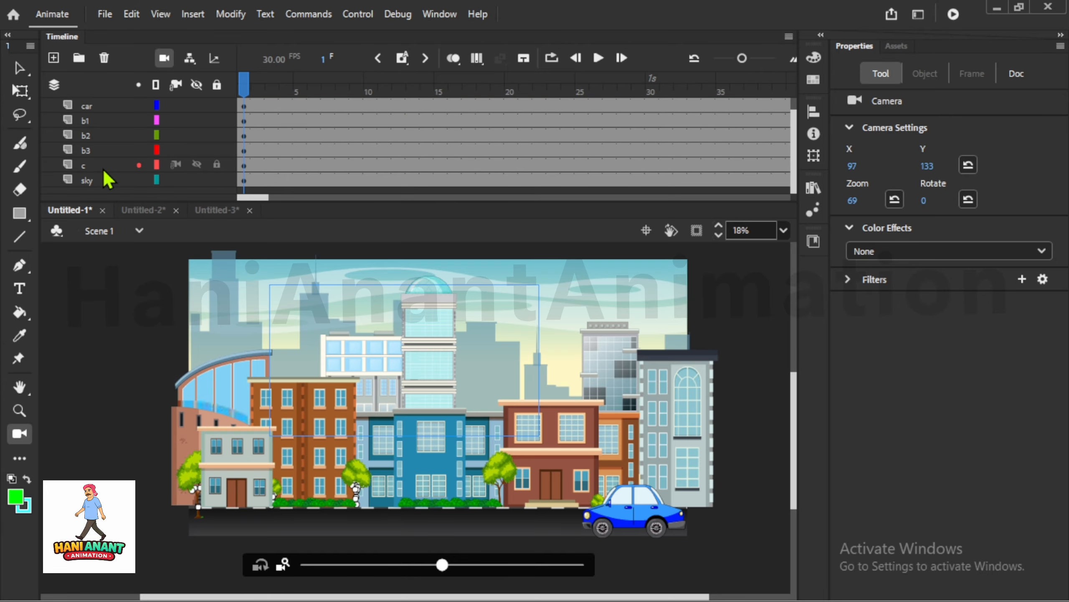
pyautogui.click(108, 179)
pyautogui.scroll(1, 111, 168)
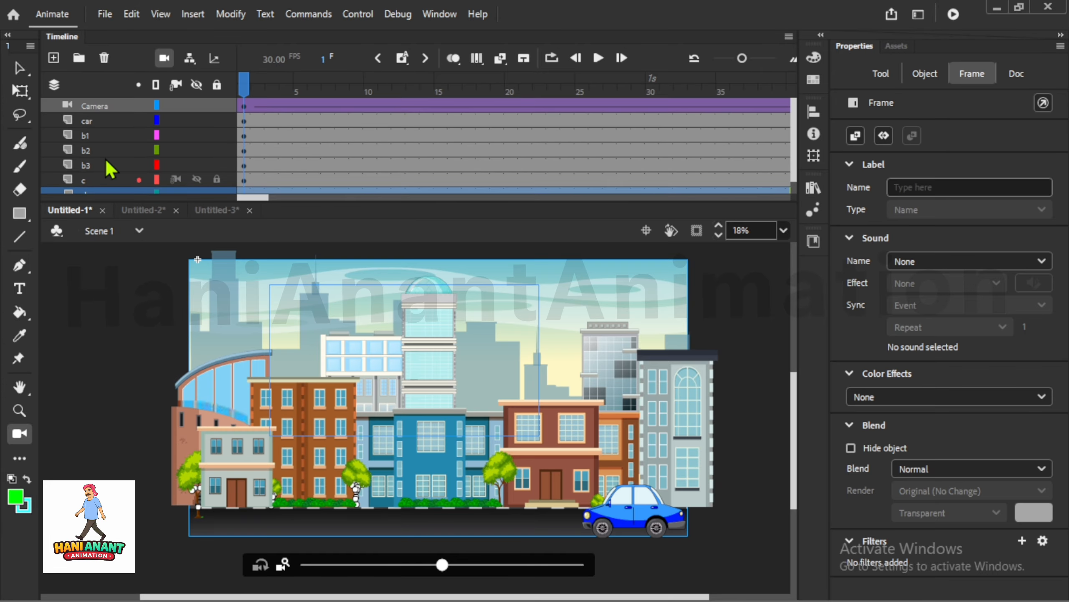
pyautogui.keyDown('shift'); pyautogui.click(107, 104); pyautogui.keyUp('shift')
pyautogui.rightClick(107, 103)
pyautogui.click(176, 253)
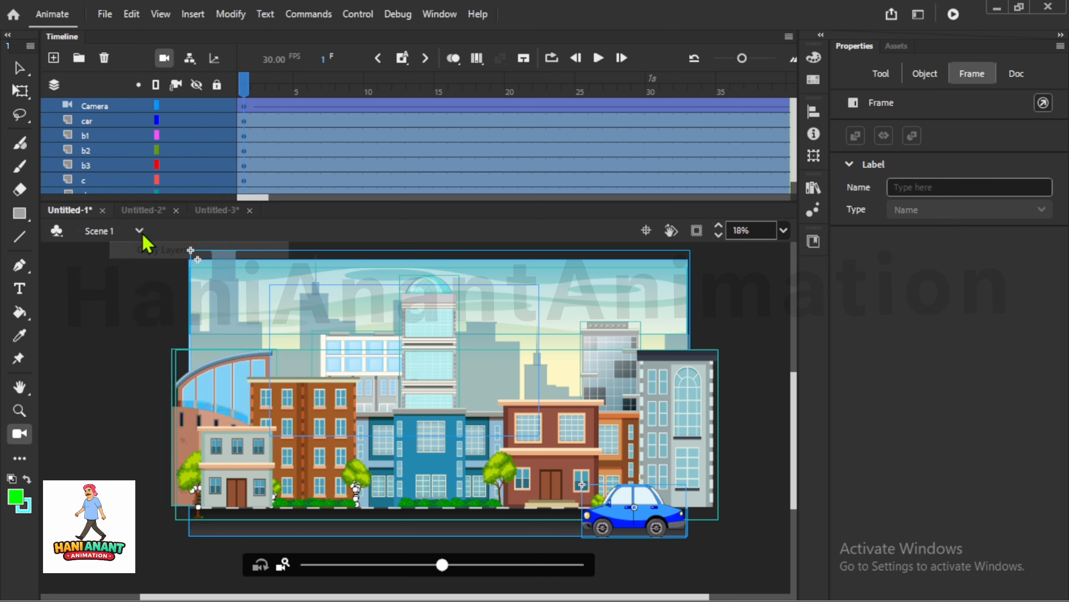
pyautogui.click(143, 209)
pyautogui.click(217, 209)
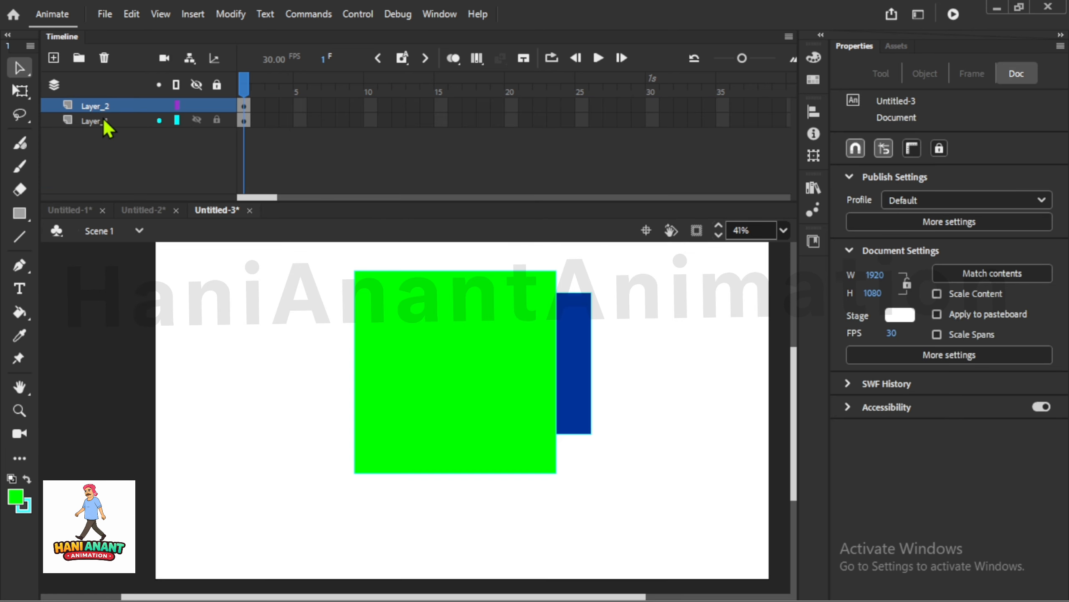
# - Delete the two shape layers in Untitled-3 and paste the copied Camera and city layers in their place
pyautogui.keyDown('shift'); pyautogui.click(114, 121); pyautogui.keyUp('shift')
pyautogui.click(104, 58)
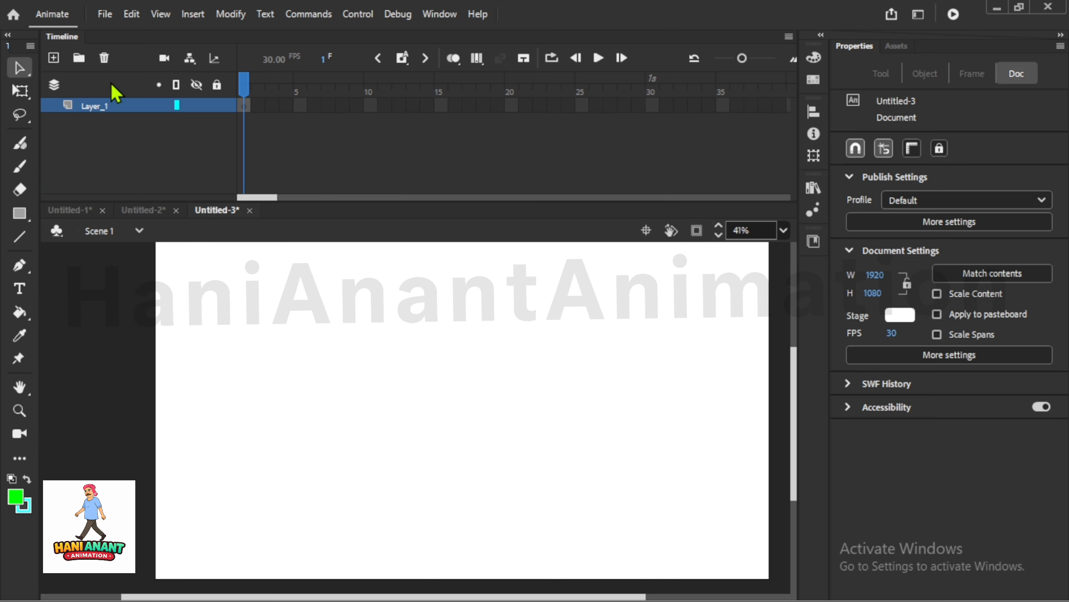
pyautogui.rightClick(109, 105)
pyautogui.click(192, 271)
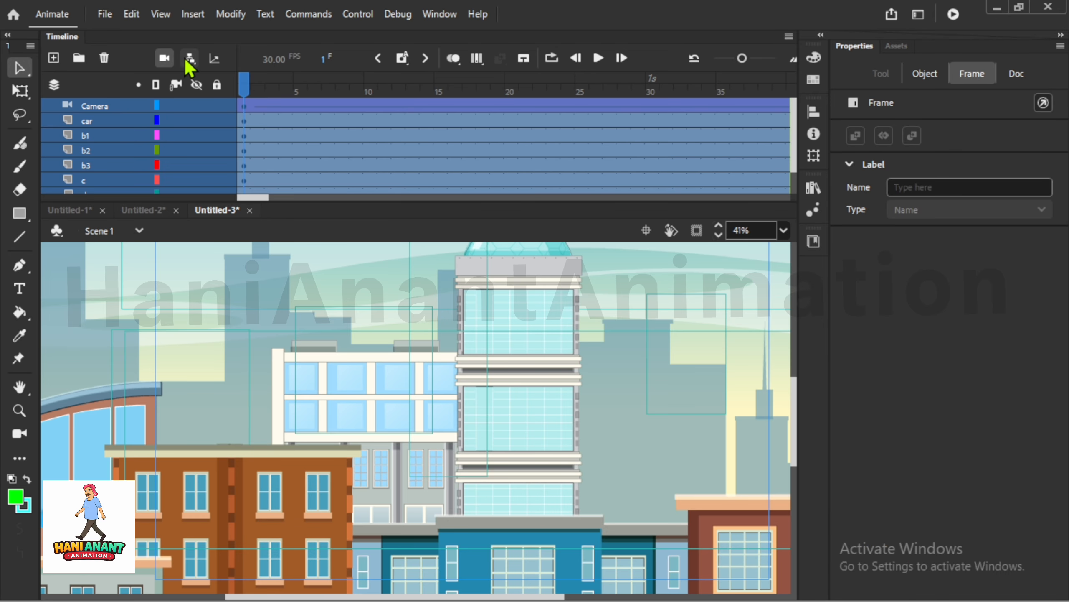
# - Set the layer depth of car, b1 and b2 to 0
pyautogui.click(215, 59)
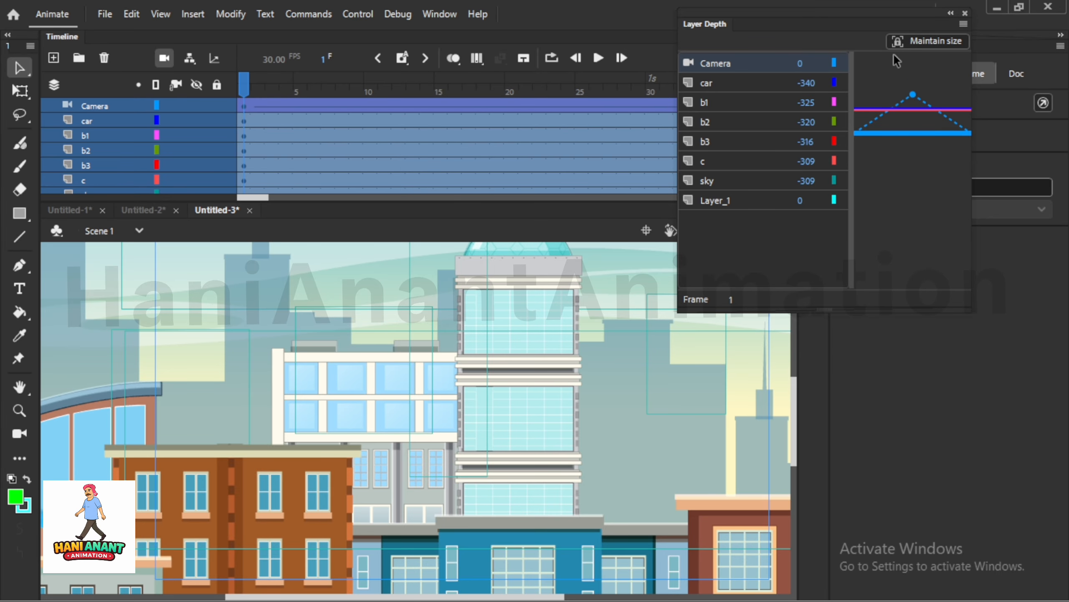
pyautogui.click(809, 83)
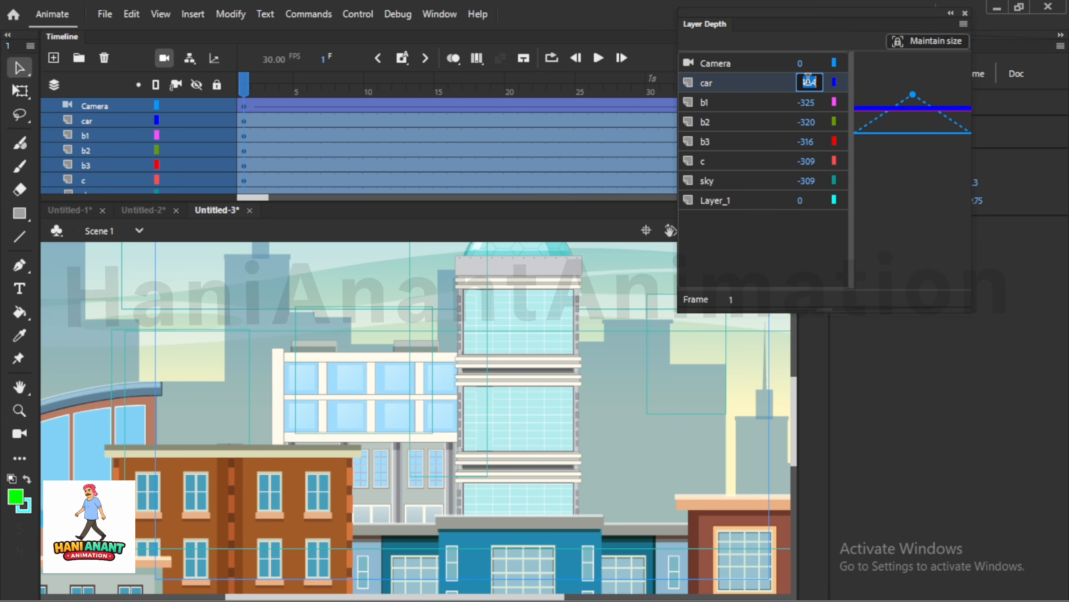
pyautogui.press('Return')
pyautogui.click(805, 101)
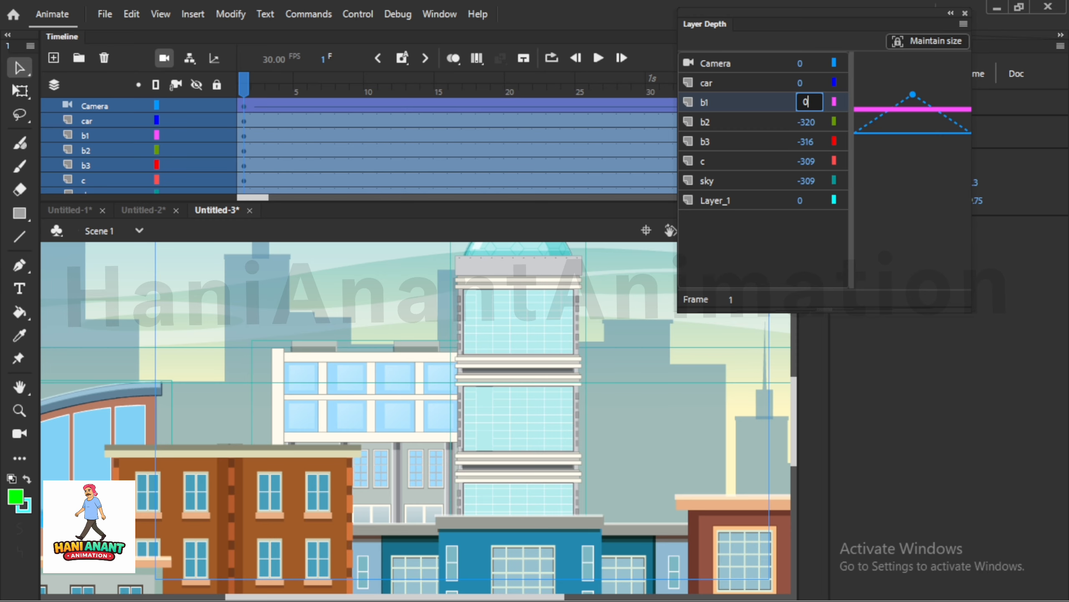
pyautogui.write('0')
pyautogui.press('Return')
pyautogui.click(806, 121)
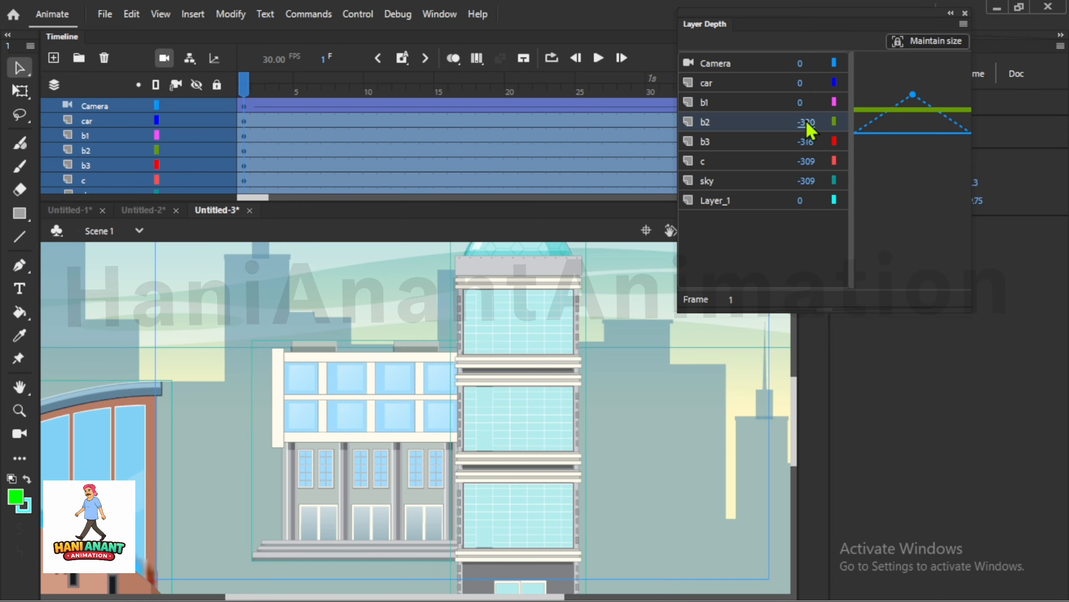
pyautogui.write('0')
pyautogui.press('Return')
# - Set the layer depth of b3, c and sky to 0 and close the depth settings
pyautogui.click(806, 142)
pyautogui.write('0')
pyautogui.press('Return')
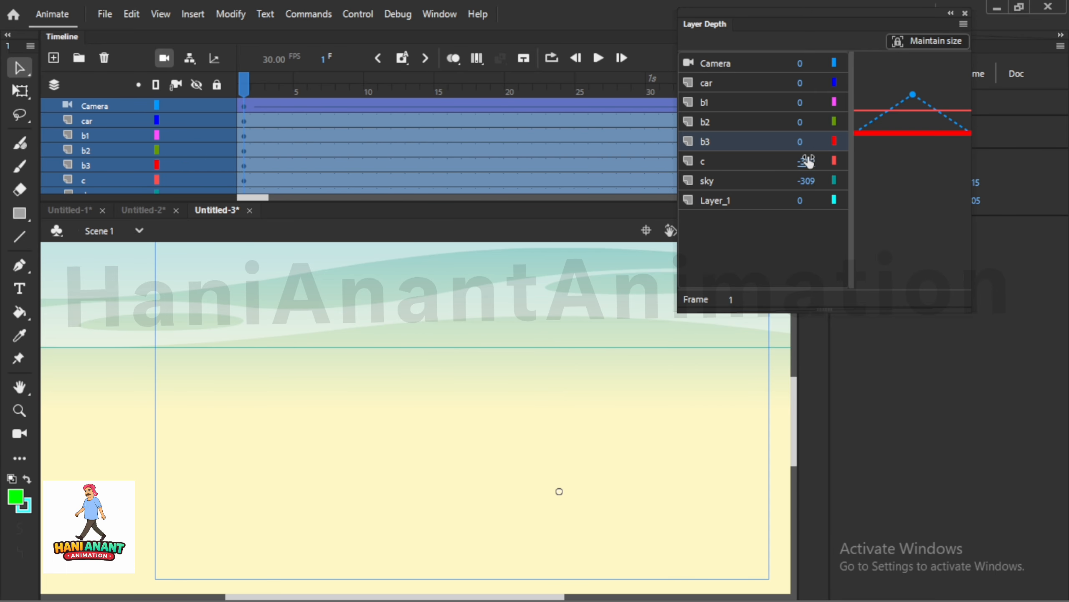
pyautogui.click(807, 161)
pyautogui.write('0')
pyautogui.press('Return')
pyautogui.click(806, 181)
pyautogui.write('0')
pyautogui.press('Return')
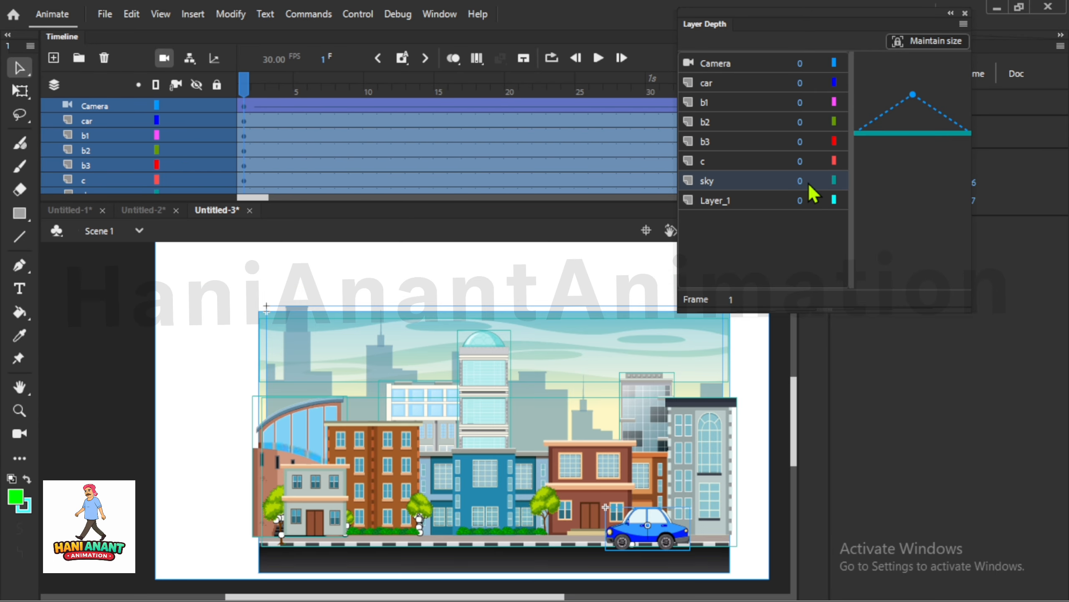
pyautogui.click(965, 13)
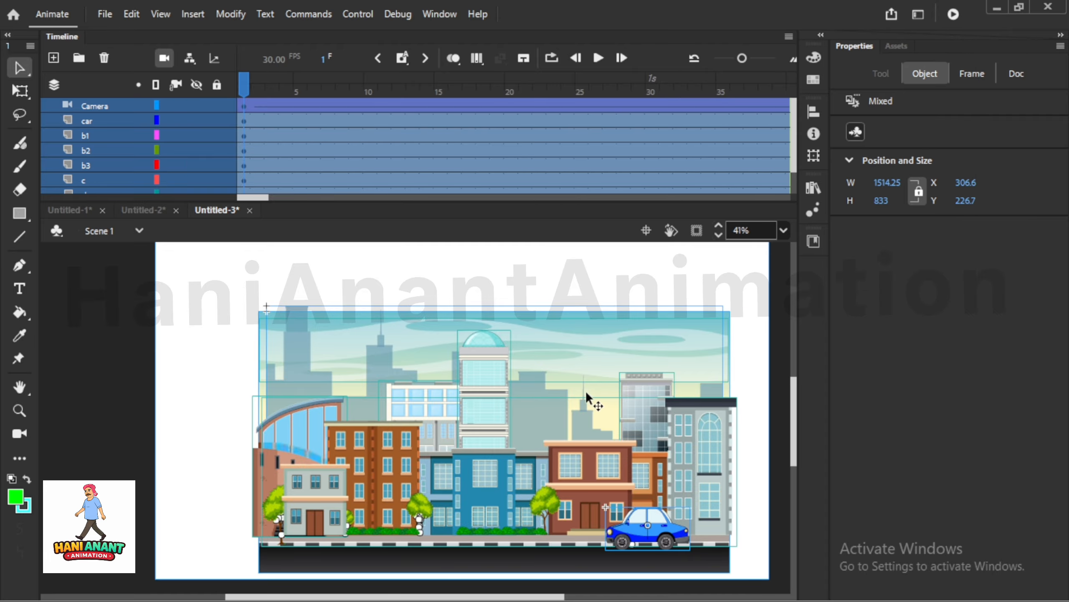
# - Preview the zero-depth Untitled-3 movie with its existing camera move and close the preview
pyautogui.hotkey('ctrl', '-')
pyautogui.hotkey('ctrl', '-')
pyautogui.click(588, 411)
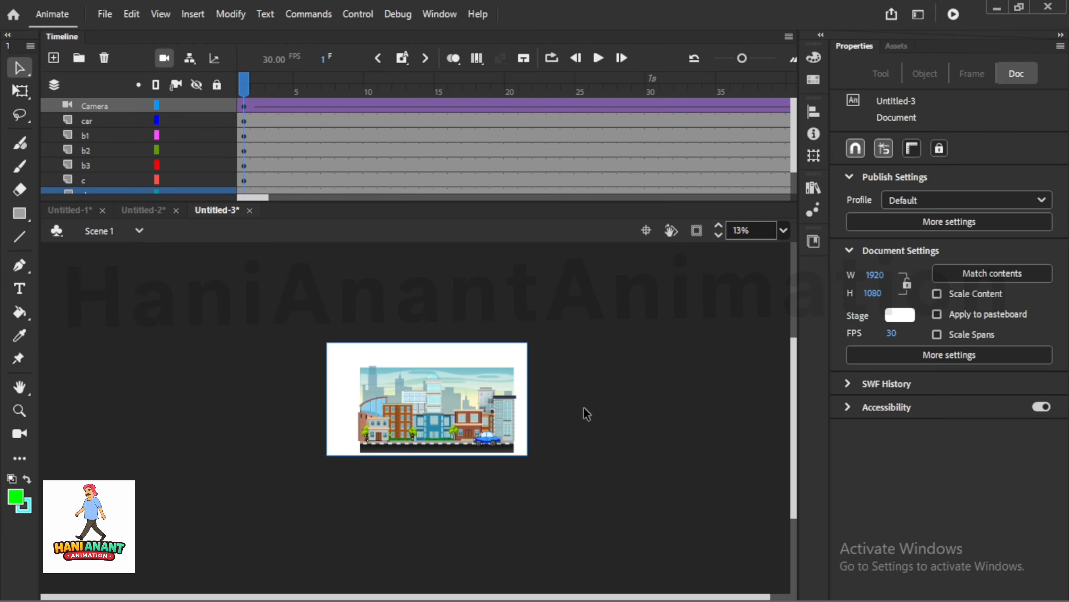
pyautogui.click(953, 14)
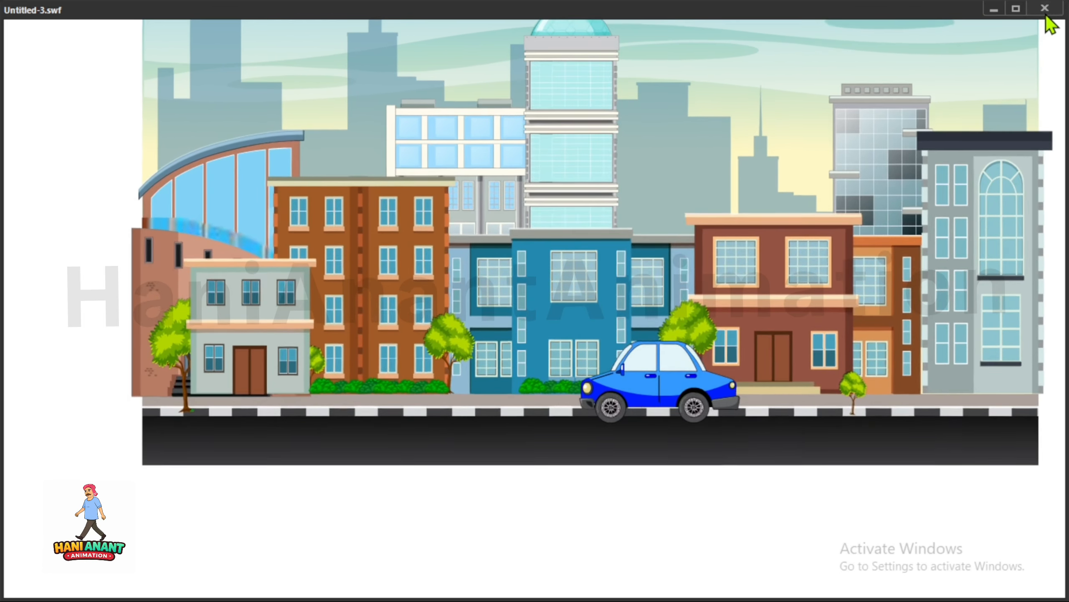
pyautogui.click(1046, 9)
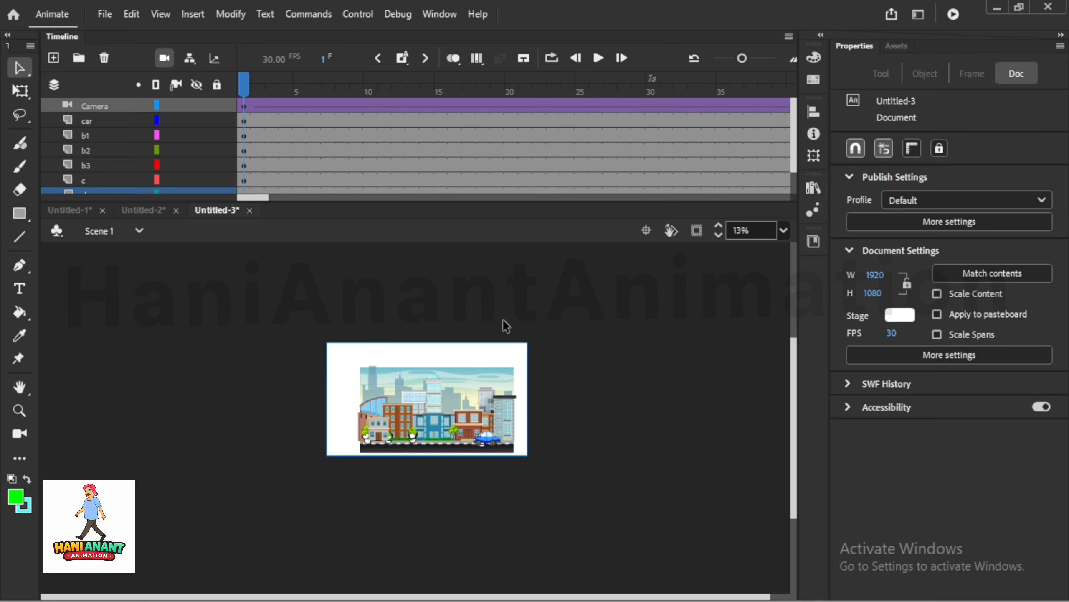
# - Zoom the frame 1 camera in to 207 and reposition it to about X 38, Y 677, framing the sky and the tall tower
pyautogui.press('c')
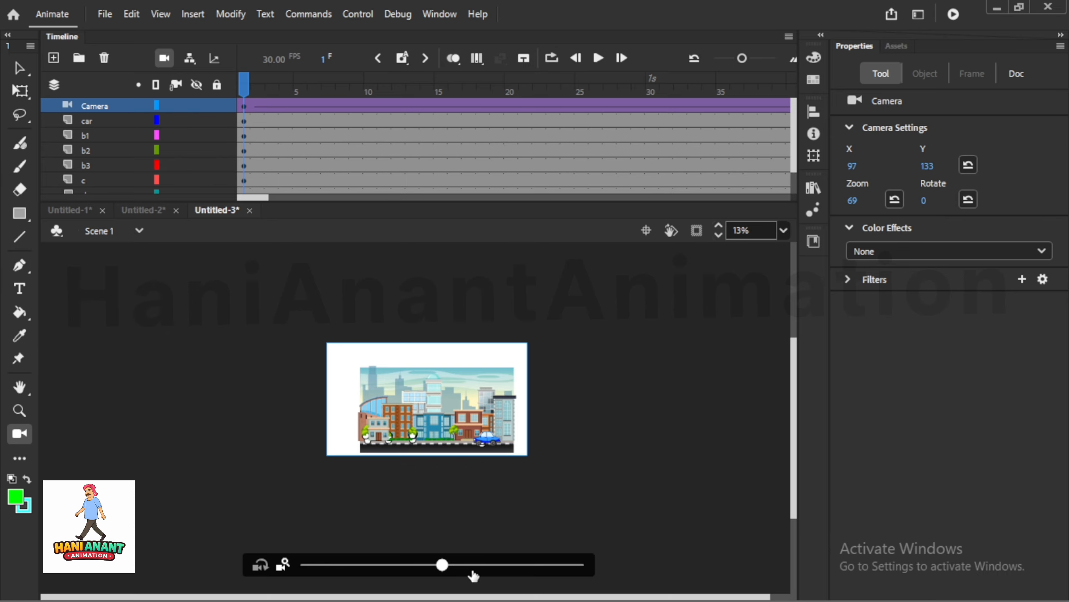
pyautogui.moveTo(488, 575); pyautogui.dragTo(546, 575)
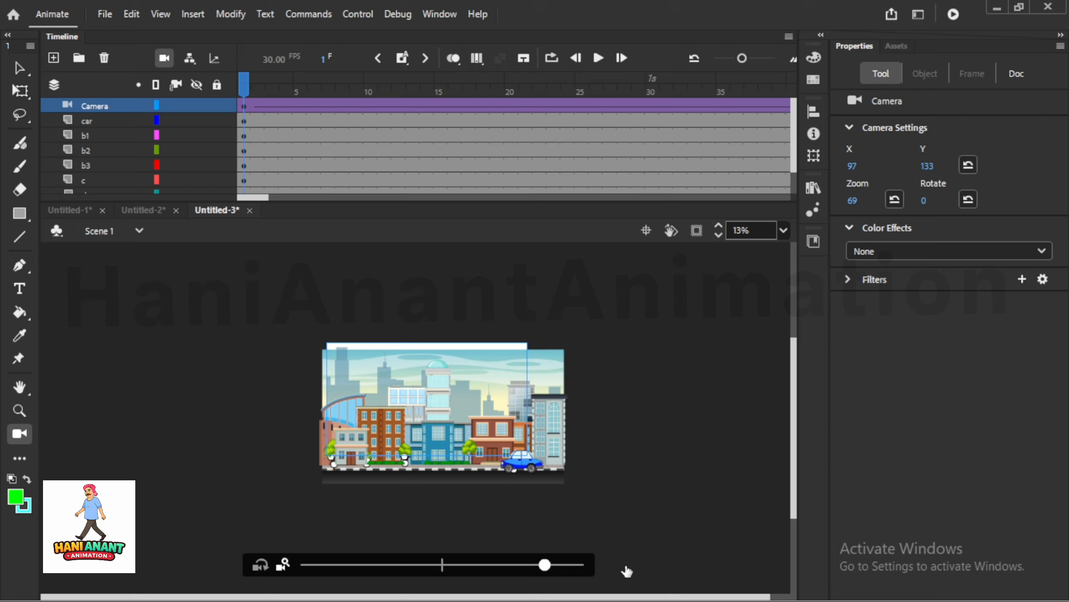
pyautogui.moveTo(627, 571); pyautogui.dragTo(627, 571)
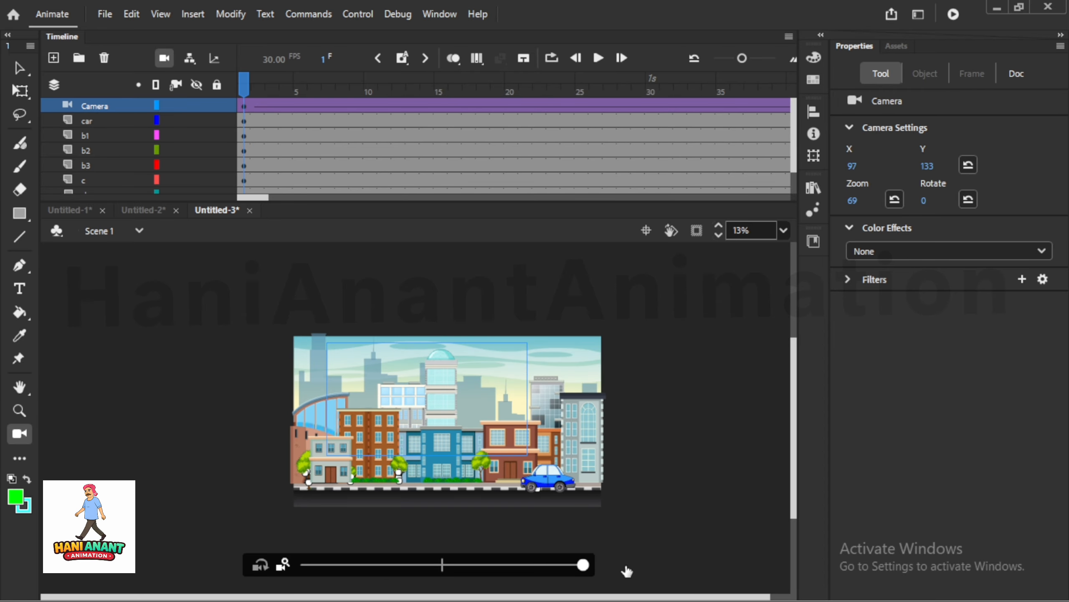
pyautogui.moveTo(728, 530); pyautogui.dragTo(729, 529)
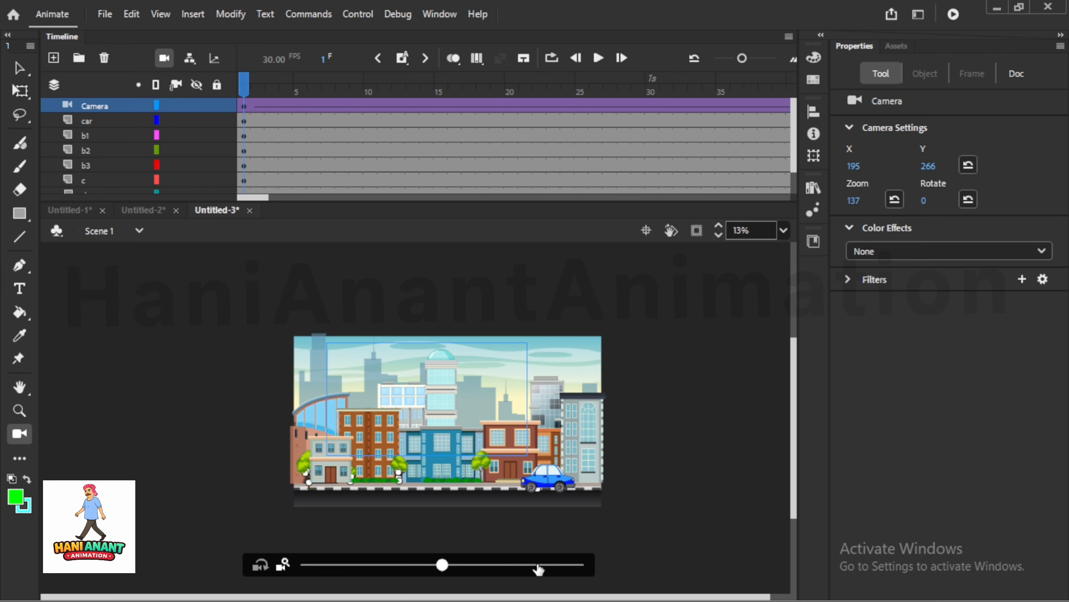
pyautogui.moveTo(539, 570); pyautogui.dragTo(538, 568)
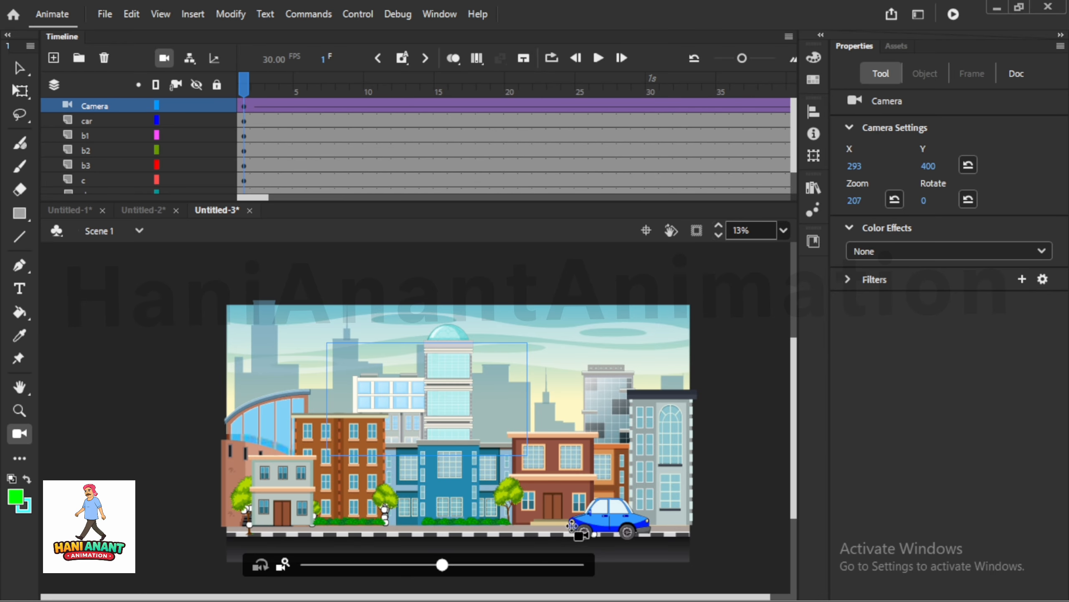
pyautogui.moveTo(589, 536)
pyautogui.mouseDown()
pyautogui.moveTo(605, 546)
pyautogui.moveTo(592, 548)
pyautogui.mouseUp()
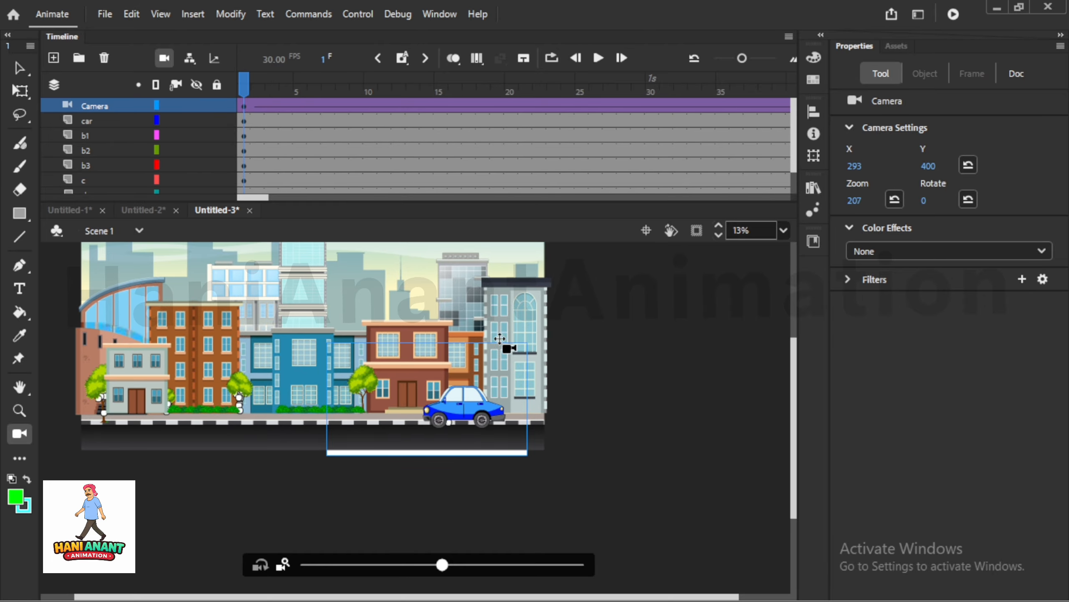
pyautogui.moveTo(485, 328); pyautogui.dragTo(478, 411)
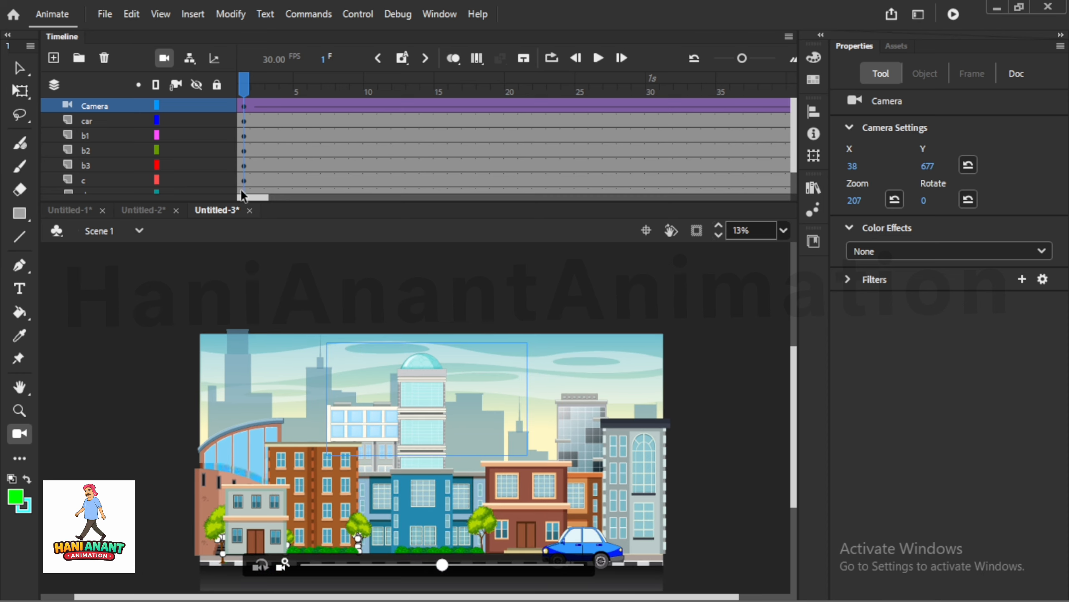
# - Zoom the frame 144 camera in to 229 and reposition it to about X 519, Y -698, framing the car
pyautogui.moveTo(252, 198); pyautogui.dragTo(341, 212)
pyautogui.click(357, 94)
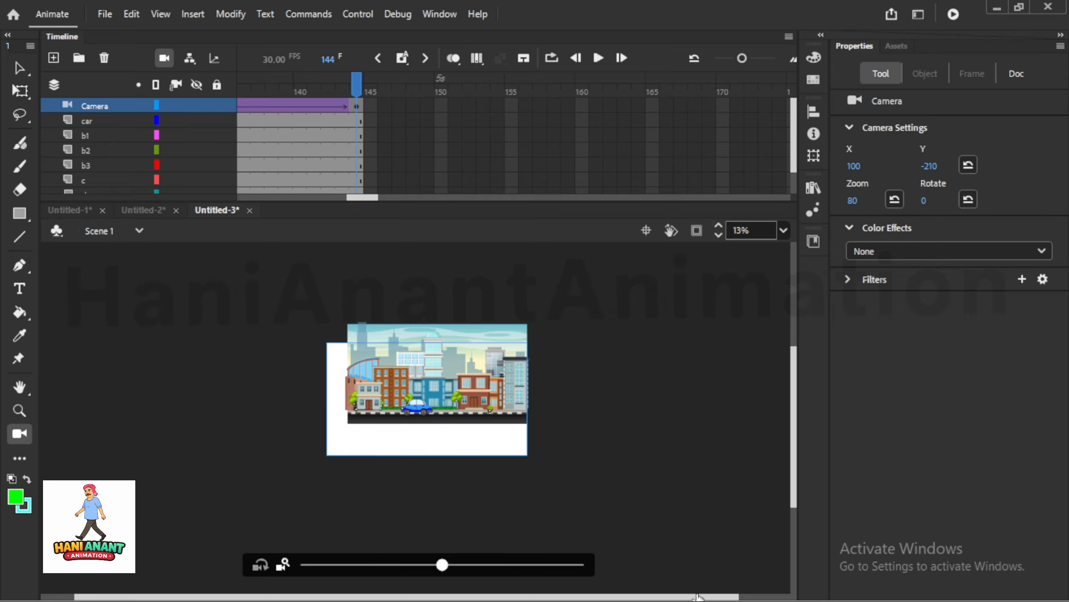
pyautogui.moveTo(442, 564); pyautogui.dragTo(497, 567)
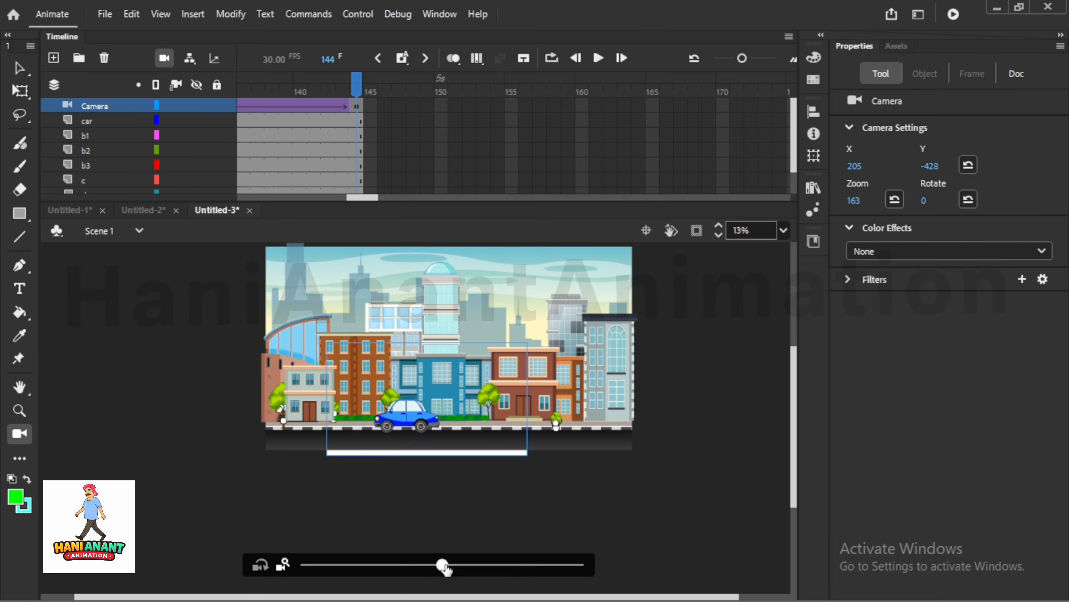
pyautogui.moveTo(479, 572); pyautogui.dragTo(523, 569)
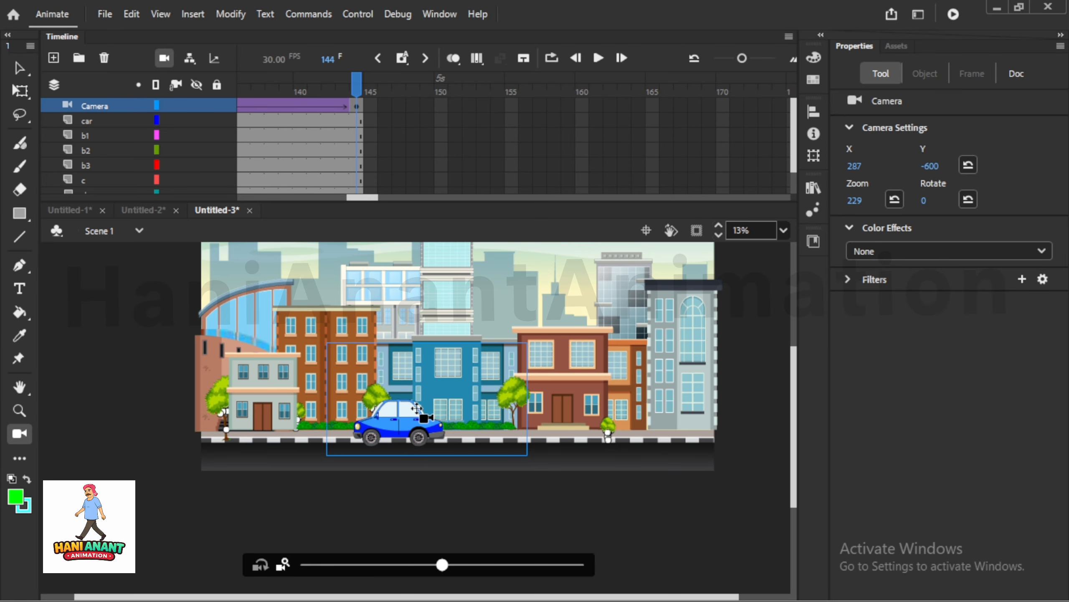
pyautogui.moveTo(416, 408); pyautogui.dragTo(414, 421)
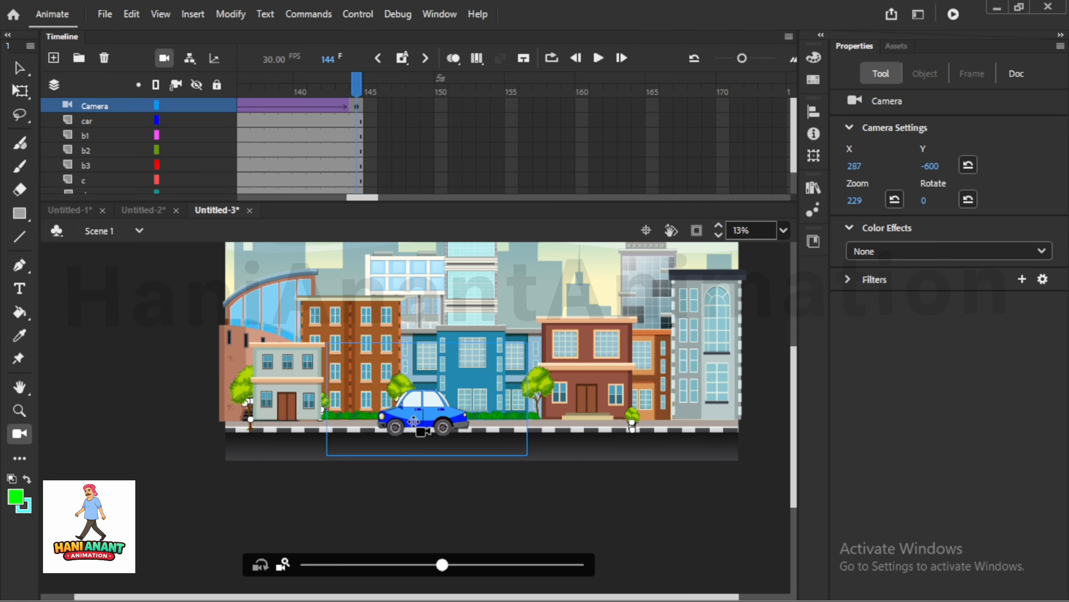
# - Preview the zero-depth movie with the reframed camera move and close the preview
pyautogui.click(953, 14)
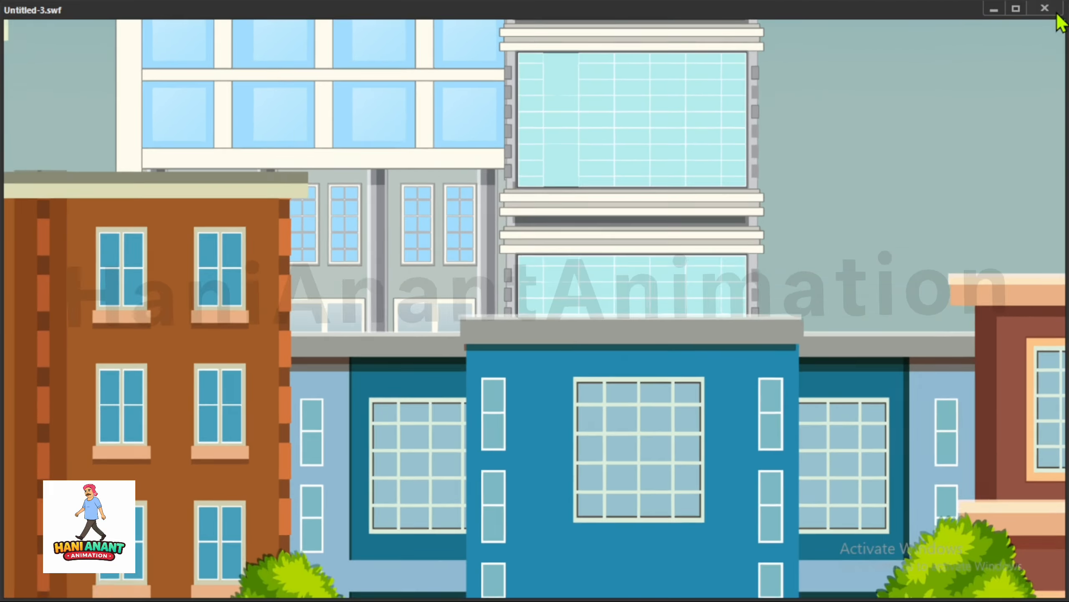
pyautogui.click(1055, 12)
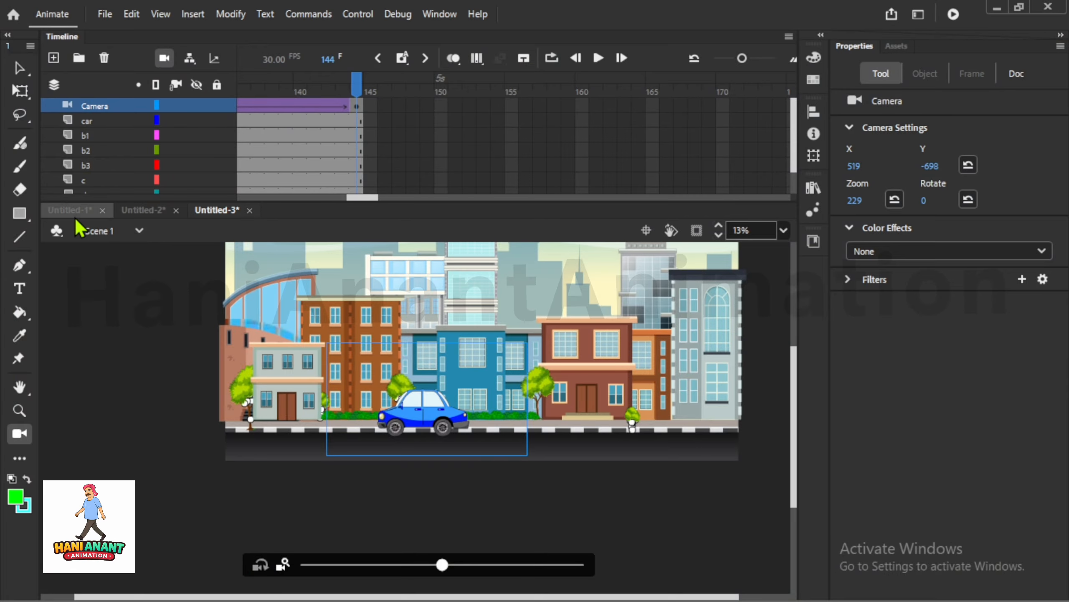
# - Preview the parallax movie in Untitled-1 for comparison, close it and scrub the timeline to frame 14
pyautogui.click(954, 15)
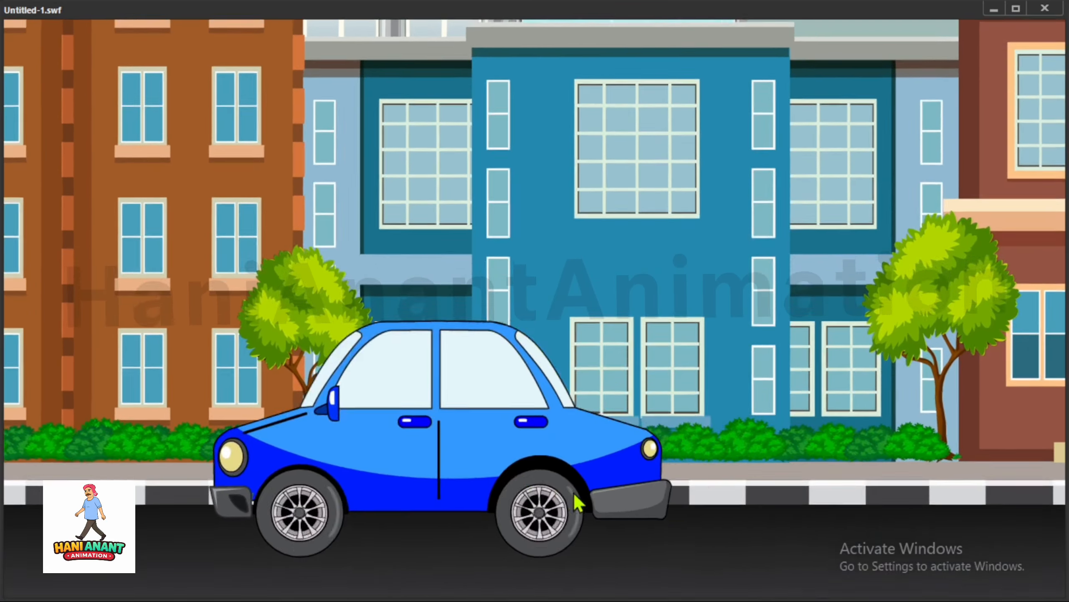
pyautogui.click(1045, 8)
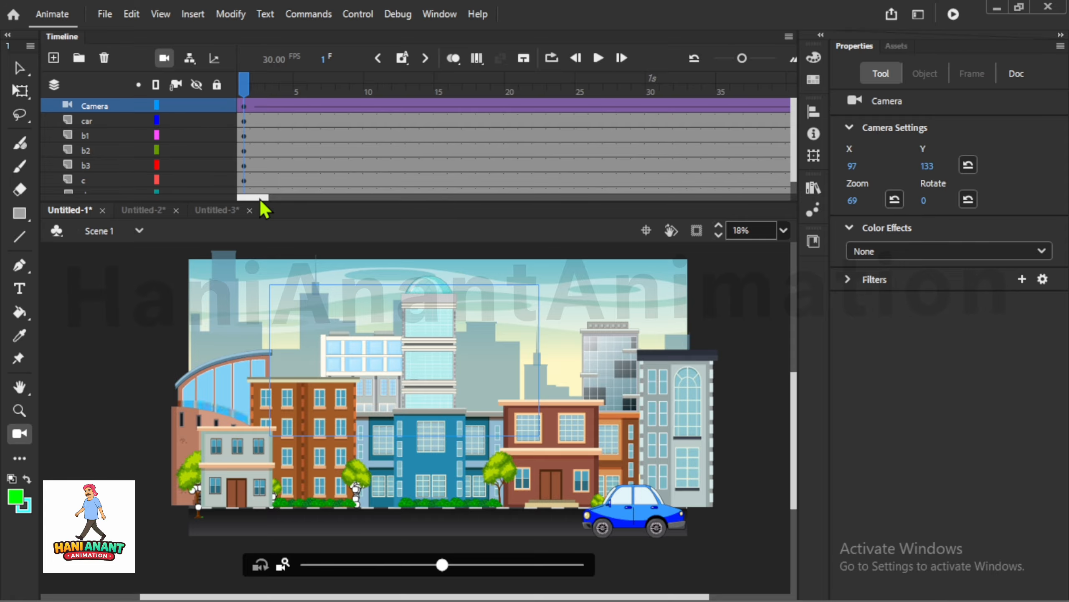
pyautogui.moveTo(245, 83); pyautogui.dragTo(422, 99)
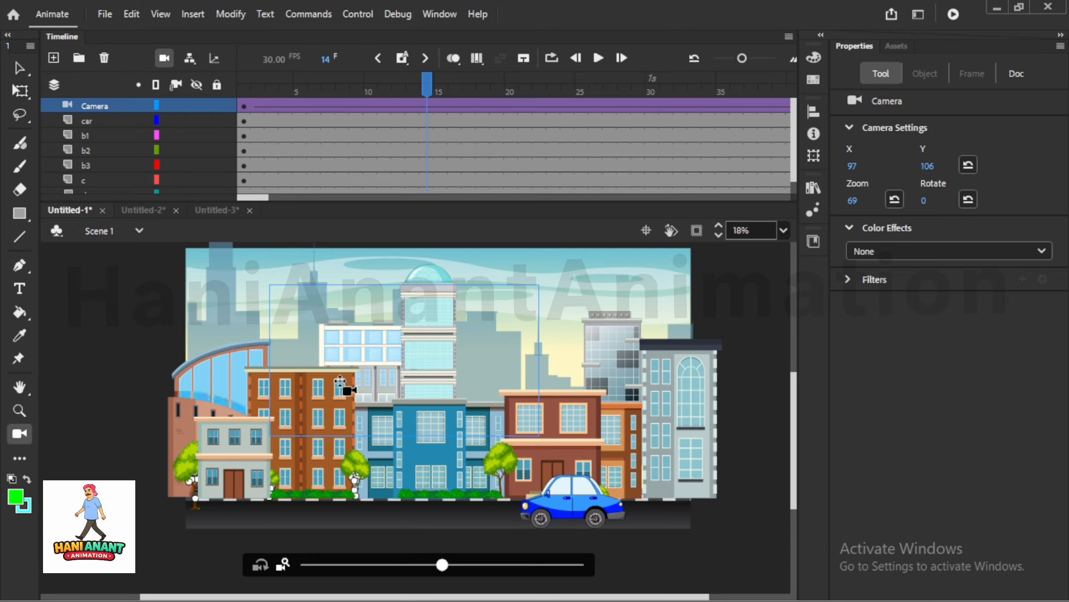